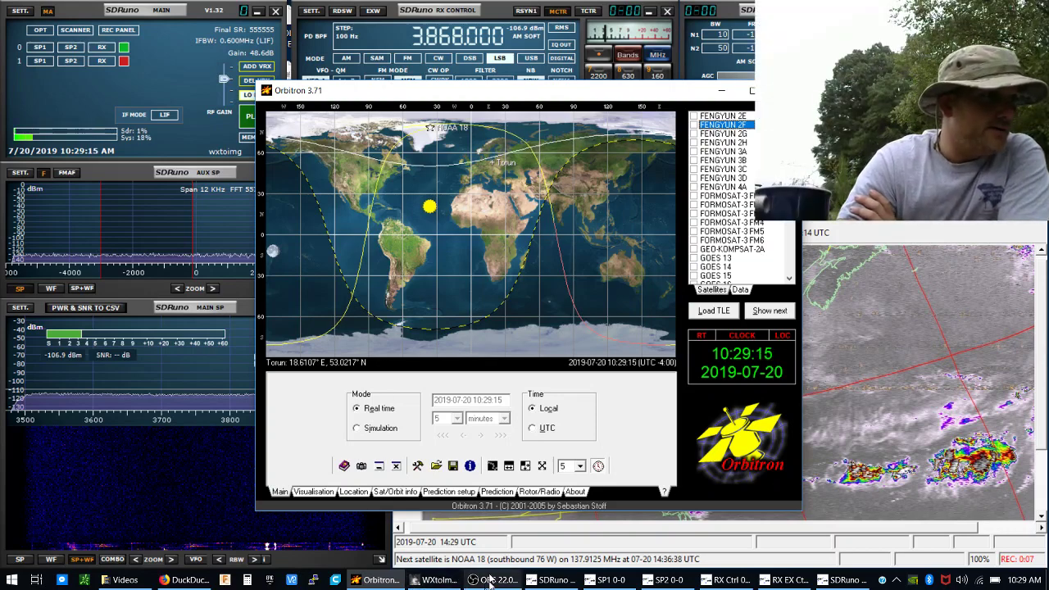
pyautogui.moveTo(489, 584)
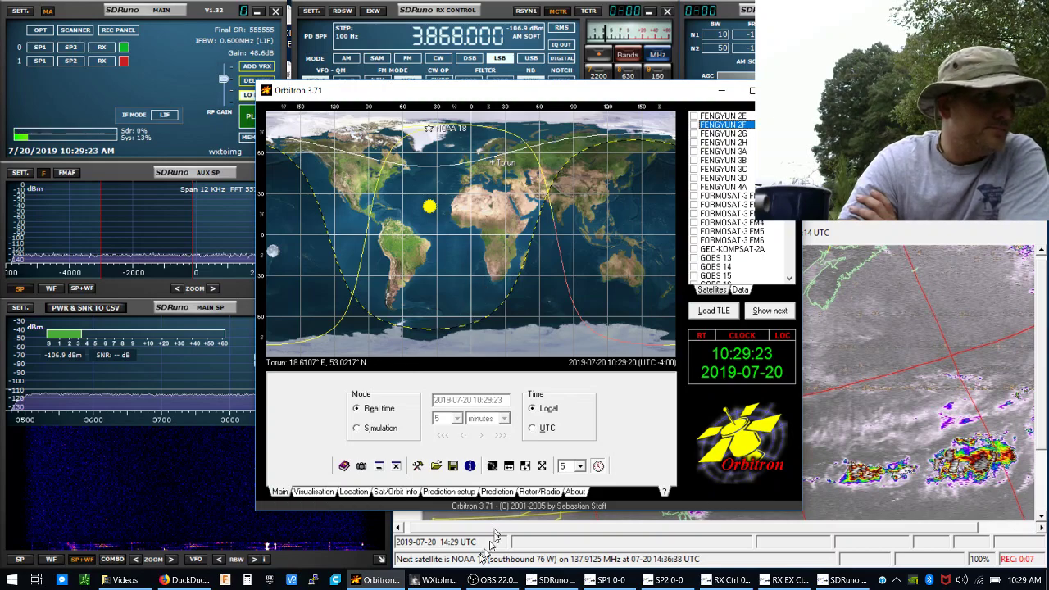
pyautogui.click(497, 580)
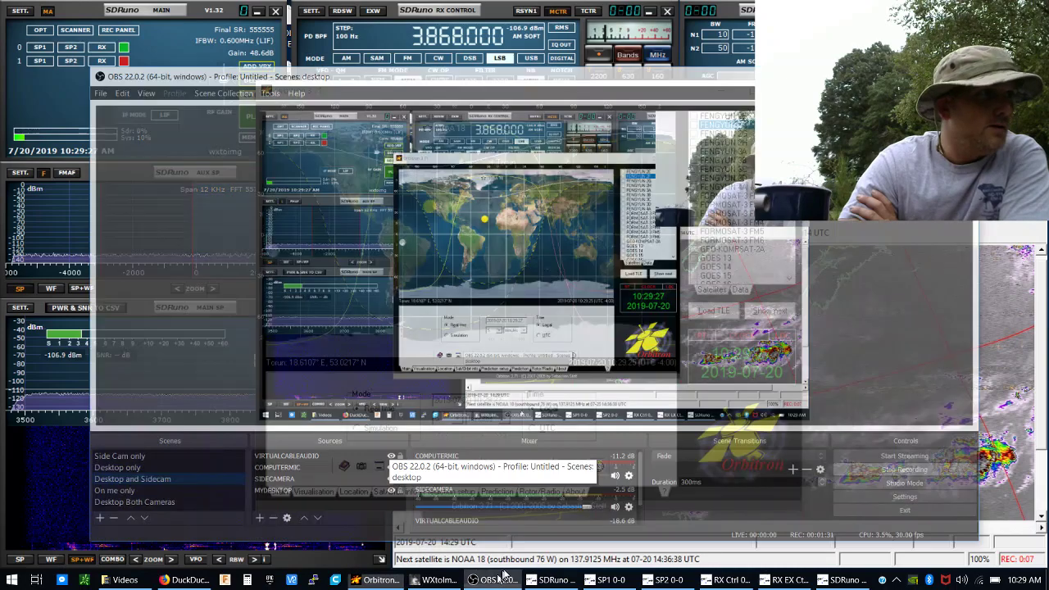
pyautogui.click(497, 580)
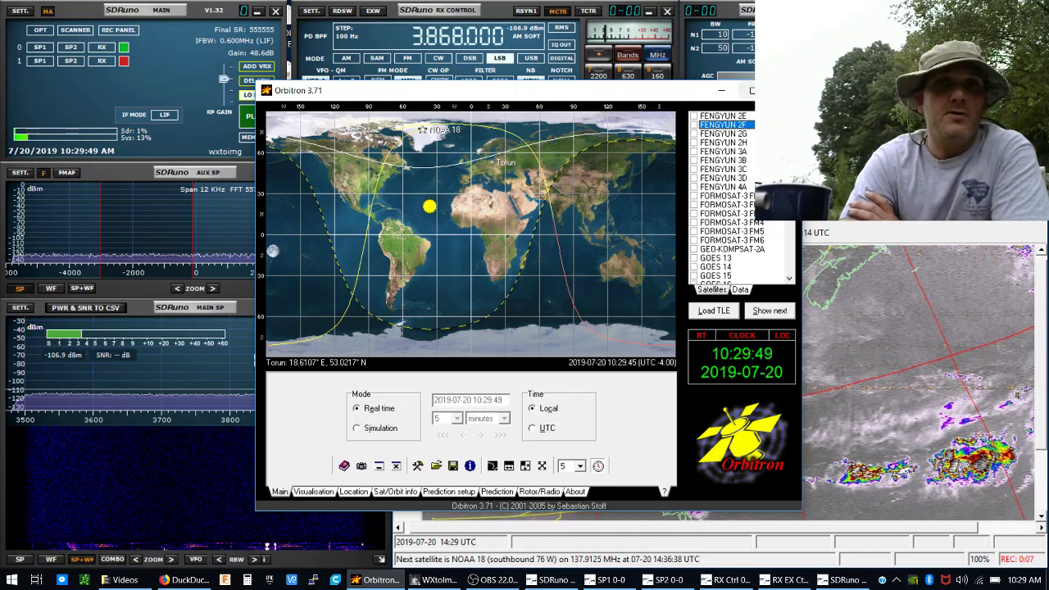
# - Minimize Orbitron and temporarily maximize the WXtoImg window to view the decoded NOAA 15 image
pyautogui.click(724, 91)
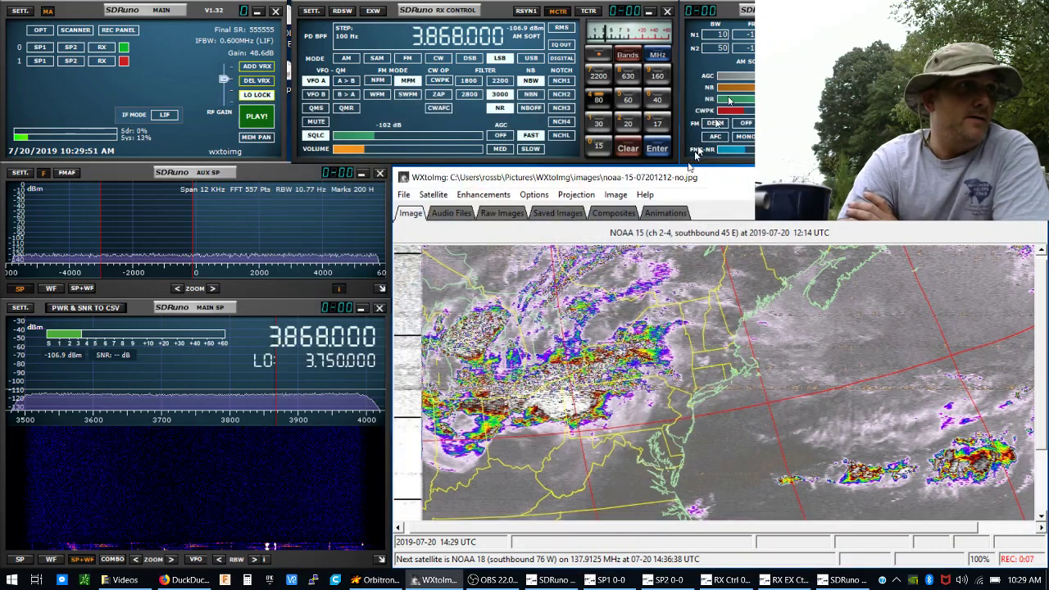
pyautogui.doubleClick(725, 179)
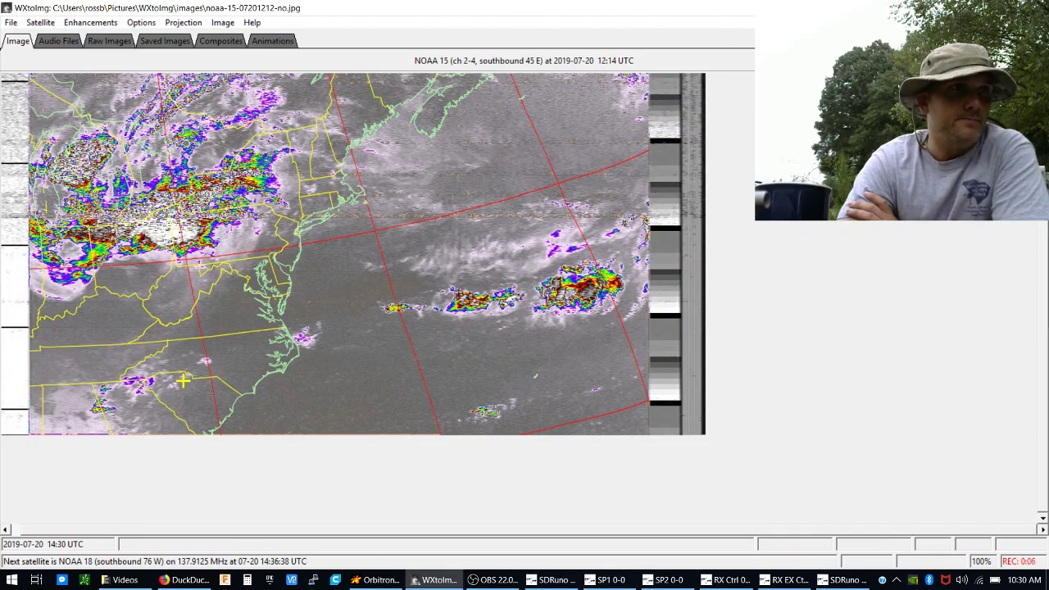
pyautogui.press('super+Down')
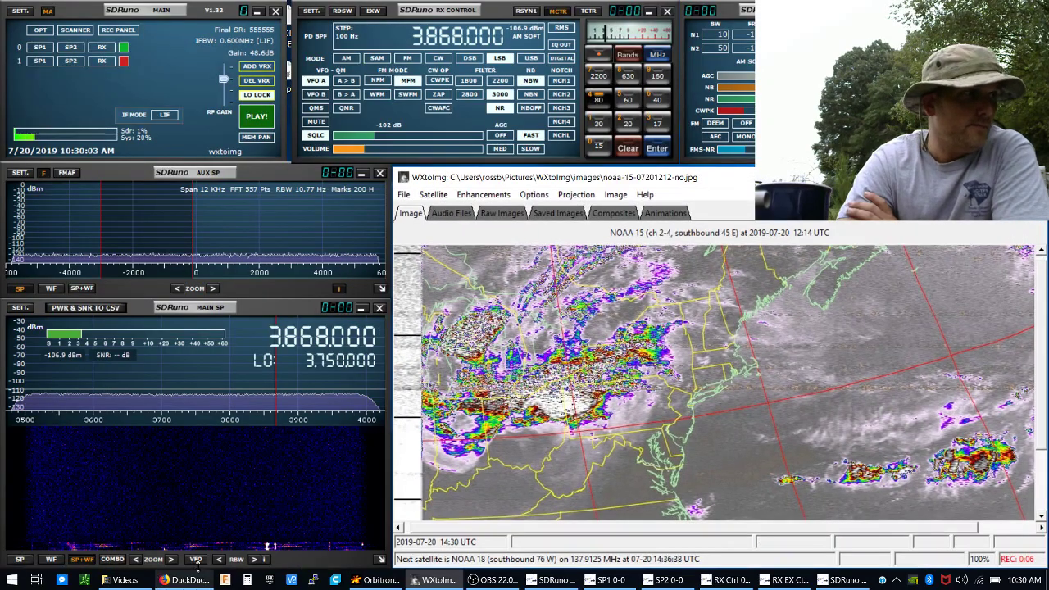
# - Switch to Firefox and search the web for "Wxtoimg"
pyautogui.click(182, 580)
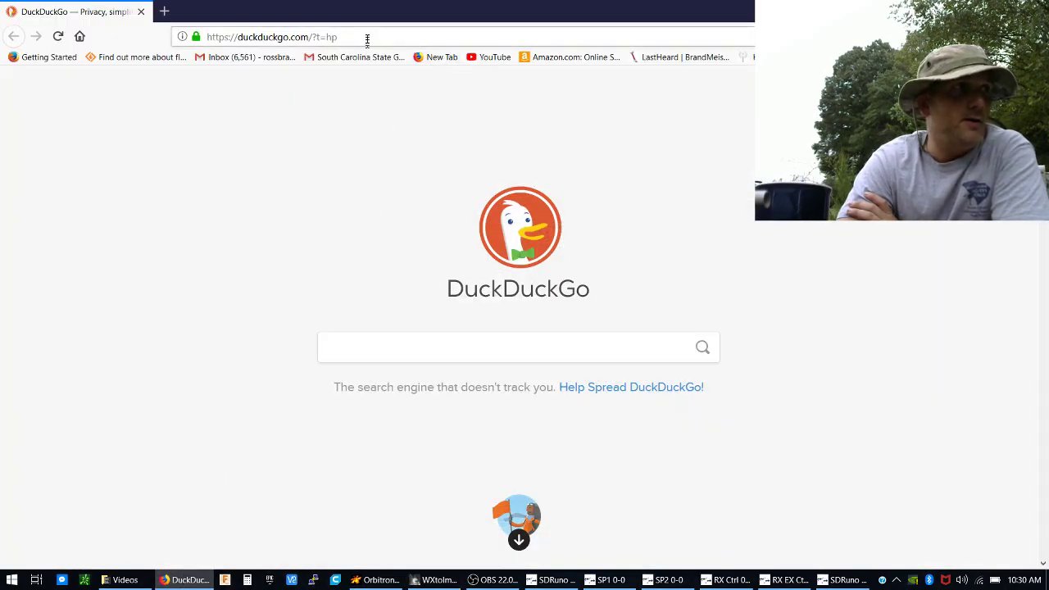
pyautogui.click(394, 35)
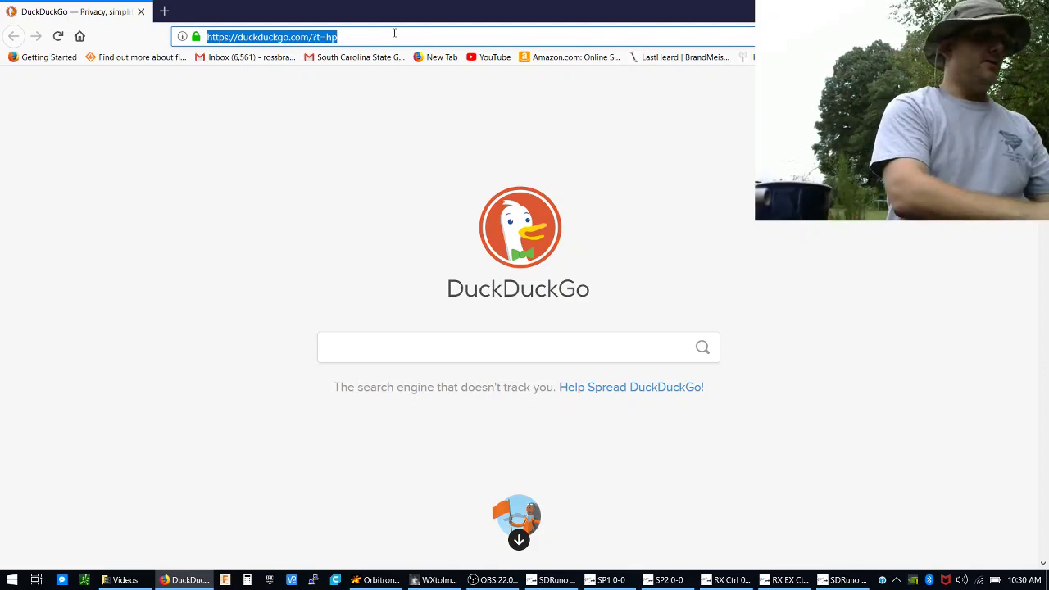
pyautogui.write('Wx')
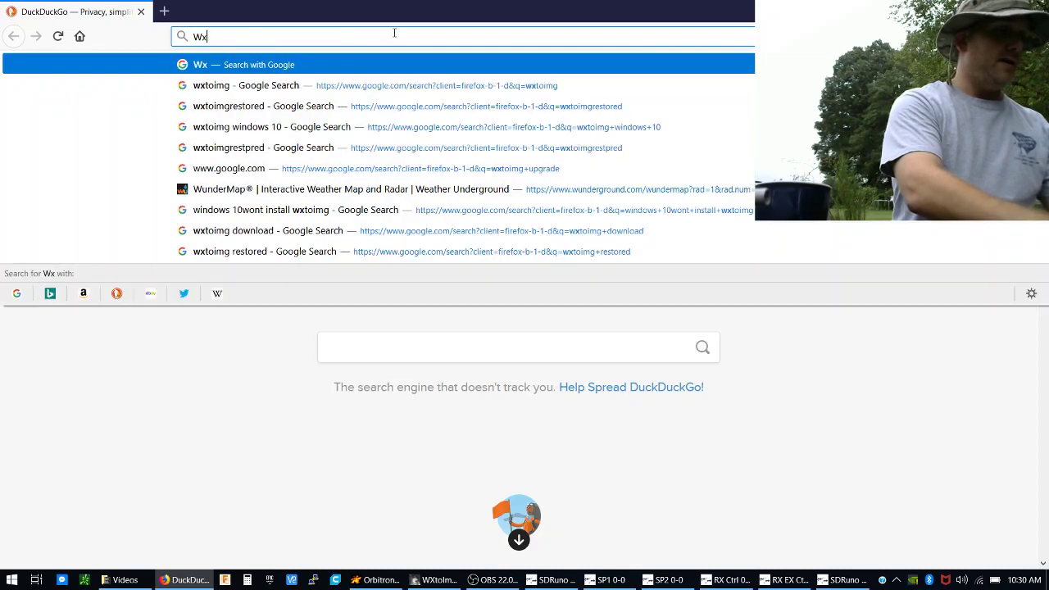
pyautogui.write('toimg')
pyautogui.press('Return')
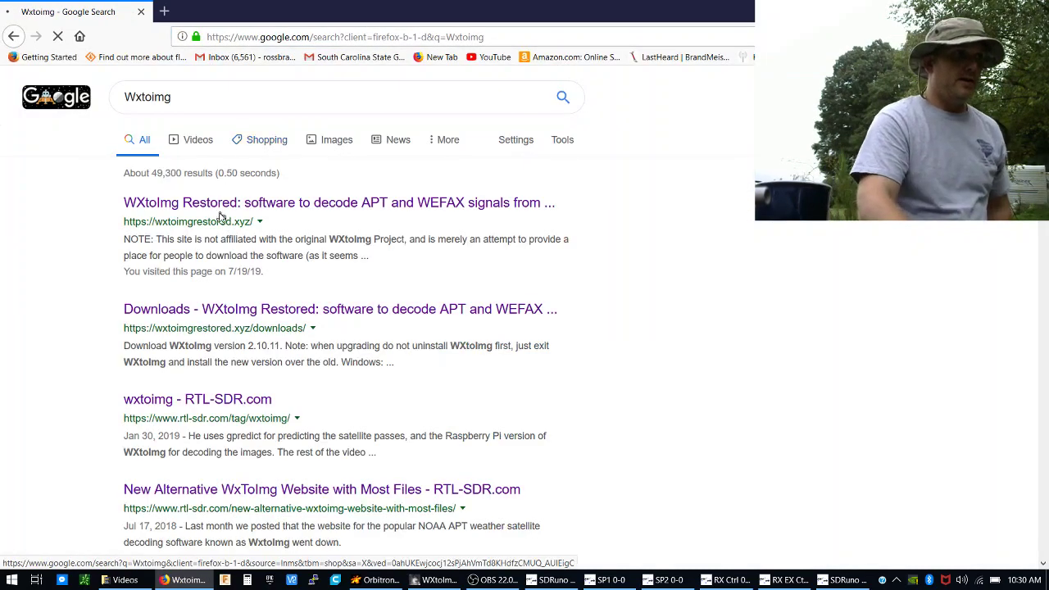
# - Open the WXtoImg Restored website (wxtoimgrestored.xyz) from the search results
pyautogui.moveTo(530, 178); pyautogui.dragTo(235, 232)
pyautogui.click(233, 234)
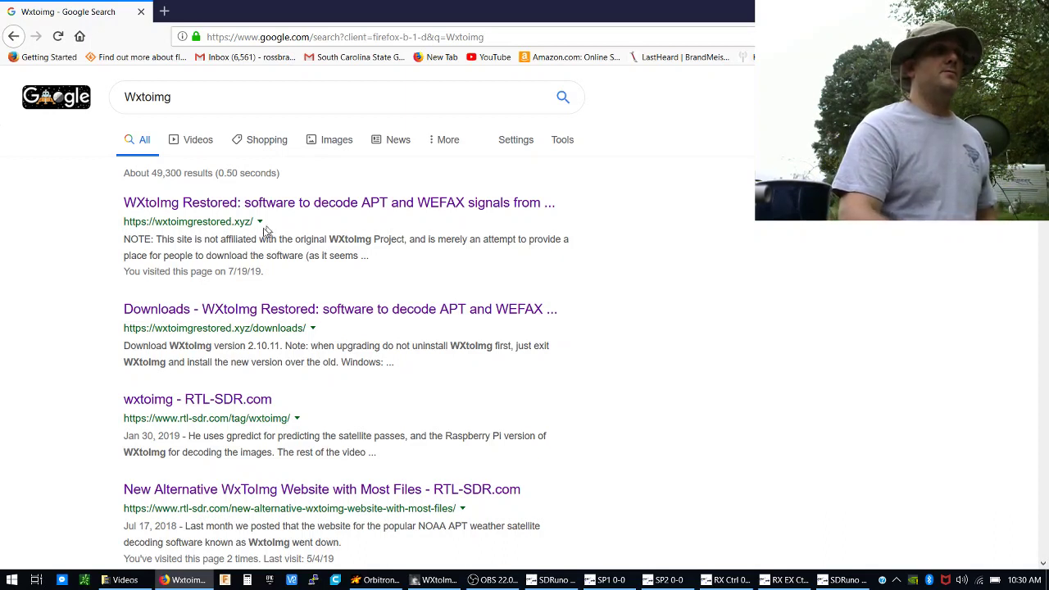
pyautogui.click(317, 211)
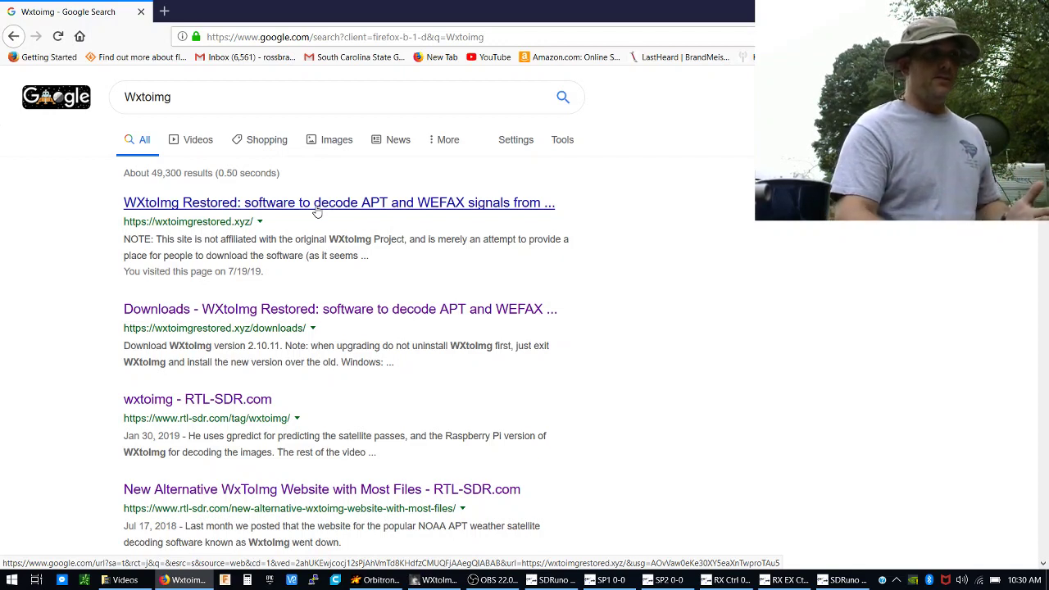
pyautogui.click(280, 215)
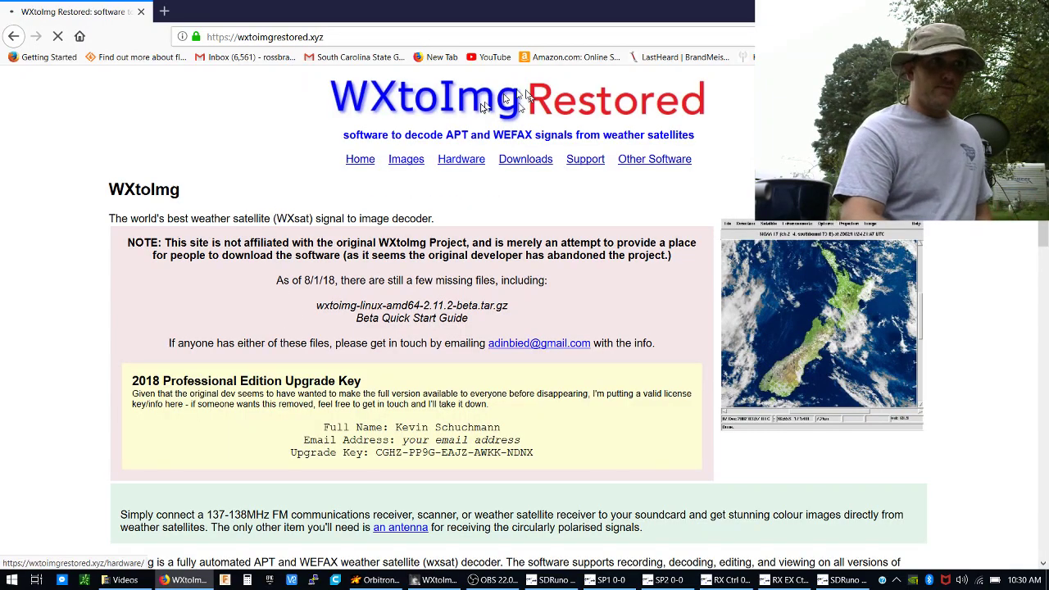
# - Find and highlight the 2018 Professional Edition upgrade registration details on the WXtoImg Restored home page
pyautogui.scroll(-3, 382, 275)
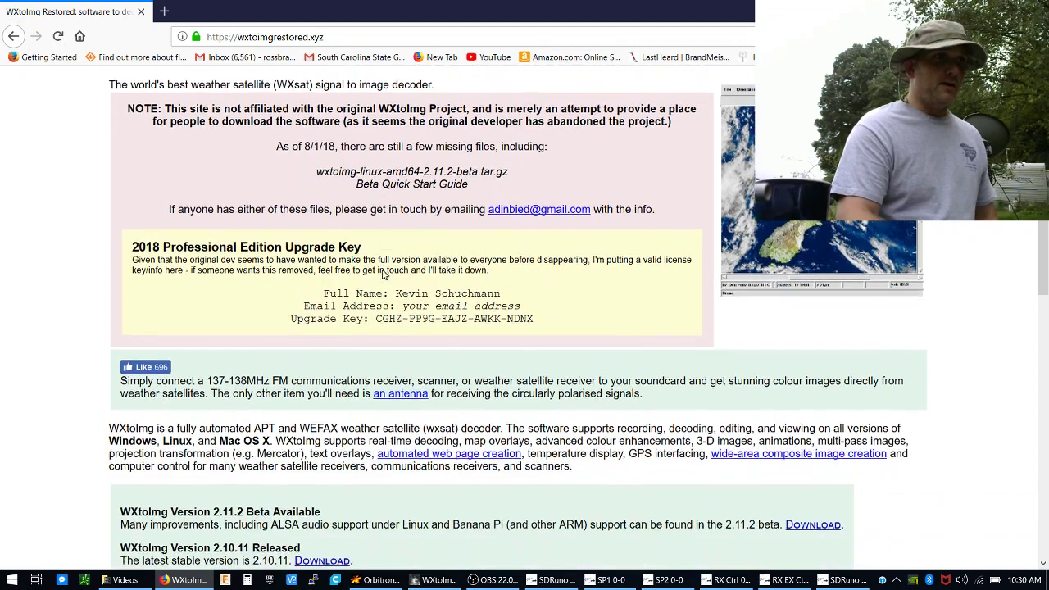
pyautogui.moveTo(297, 281); pyautogui.dragTo(573, 321)
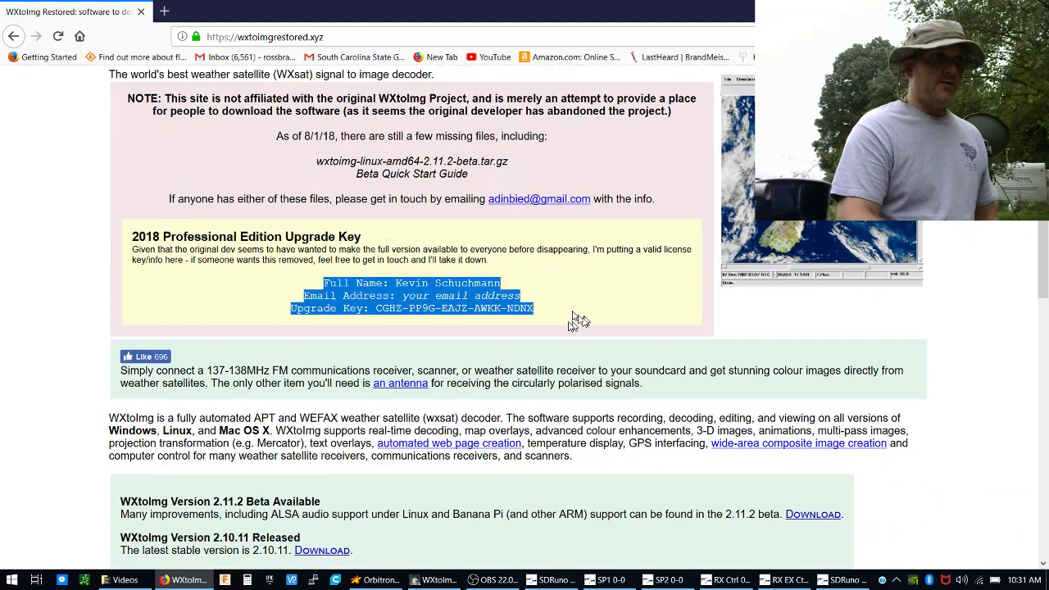
pyautogui.click(562, 303)
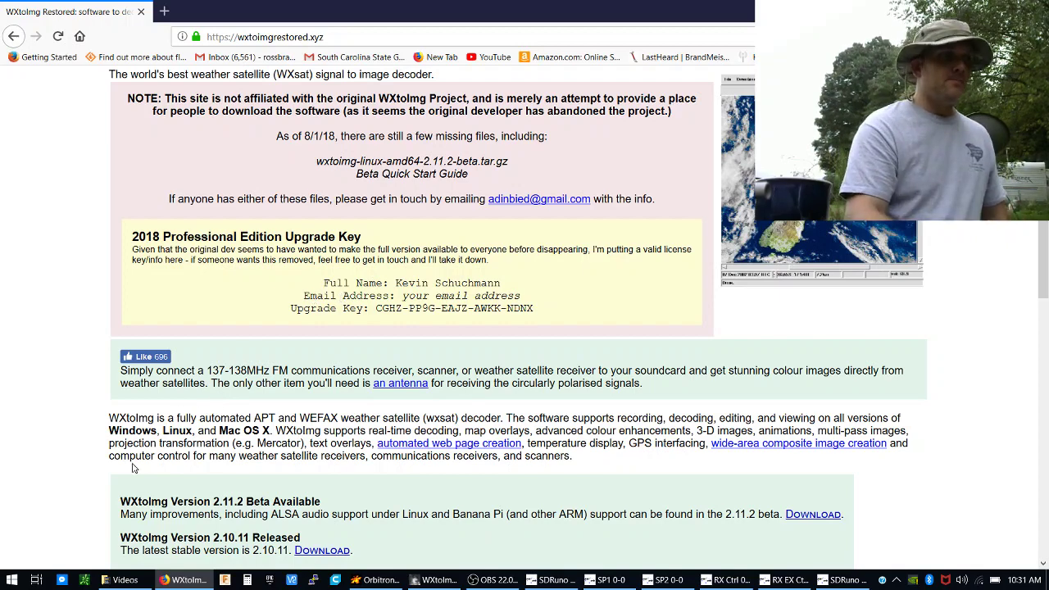
# - Look over the installation packages on the WXtoImg 2.11.2 beta download page and close the browser
pyautogui.scroll(-3, 233, 382)
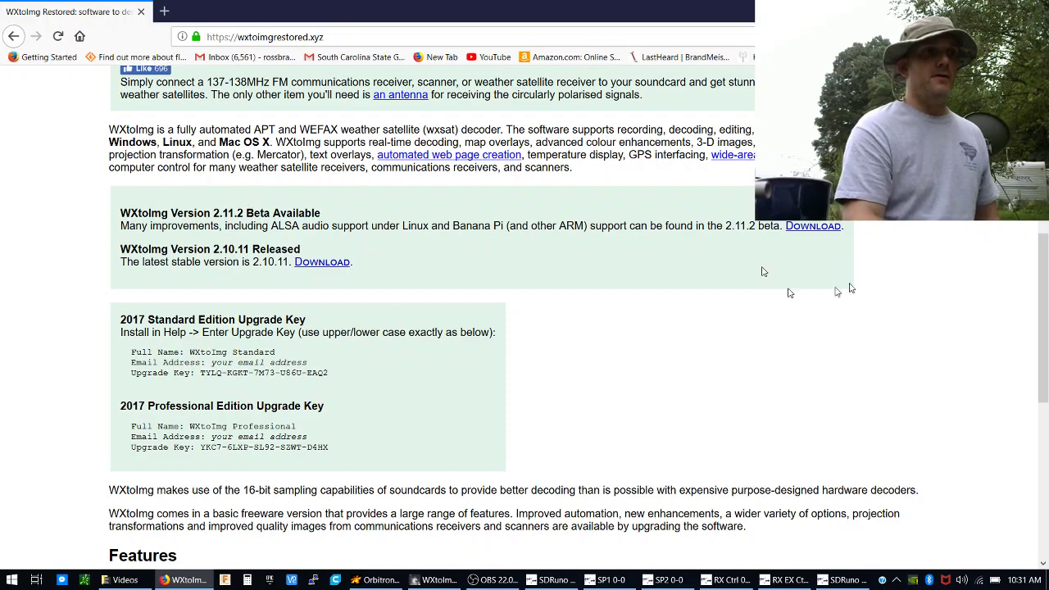
pyautogui.click(813, 226)
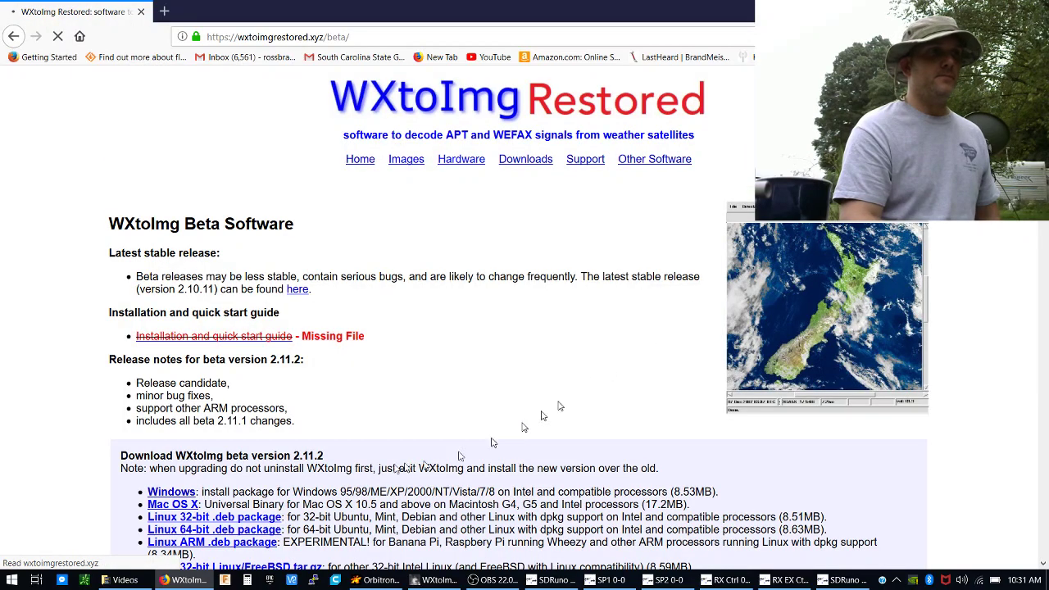
pyautogui.scroll(-2, 284, 469)
pyautogui.scroll(-3, 283, 468)
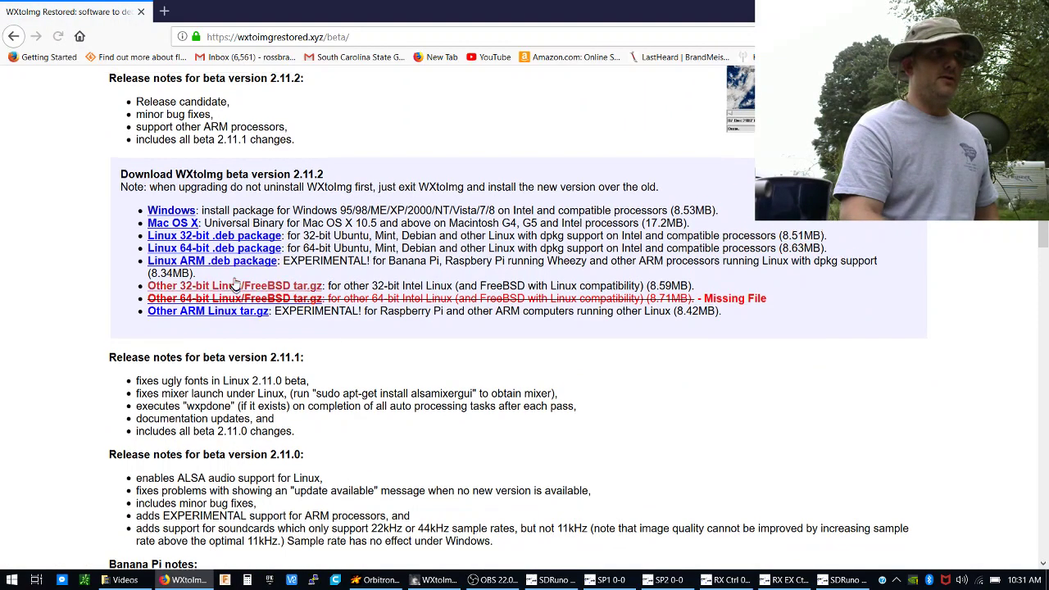
pyautogui.click(149, 288)
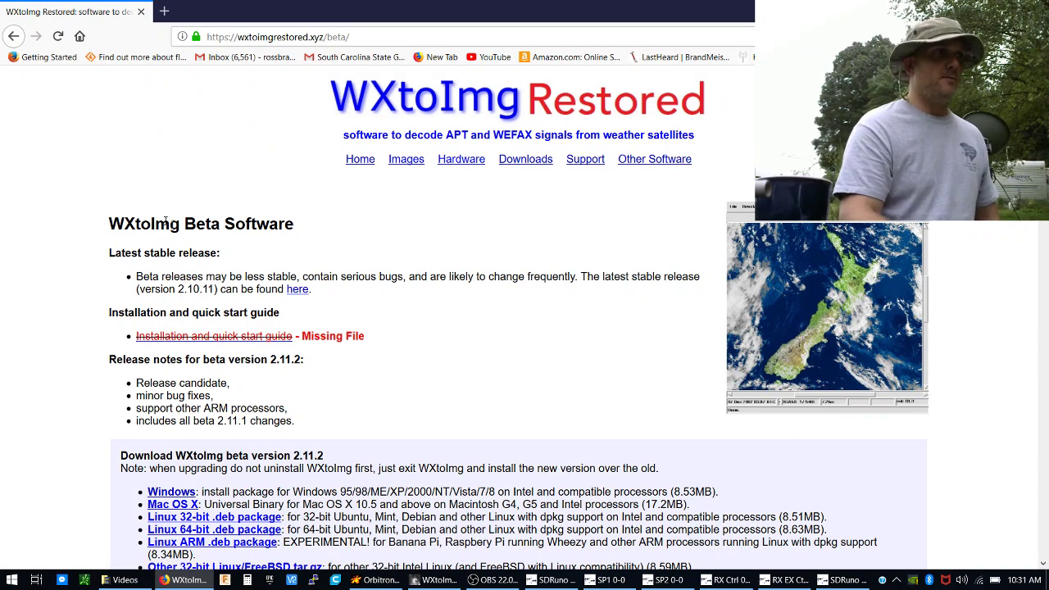
pyautogui.click(140, 12)
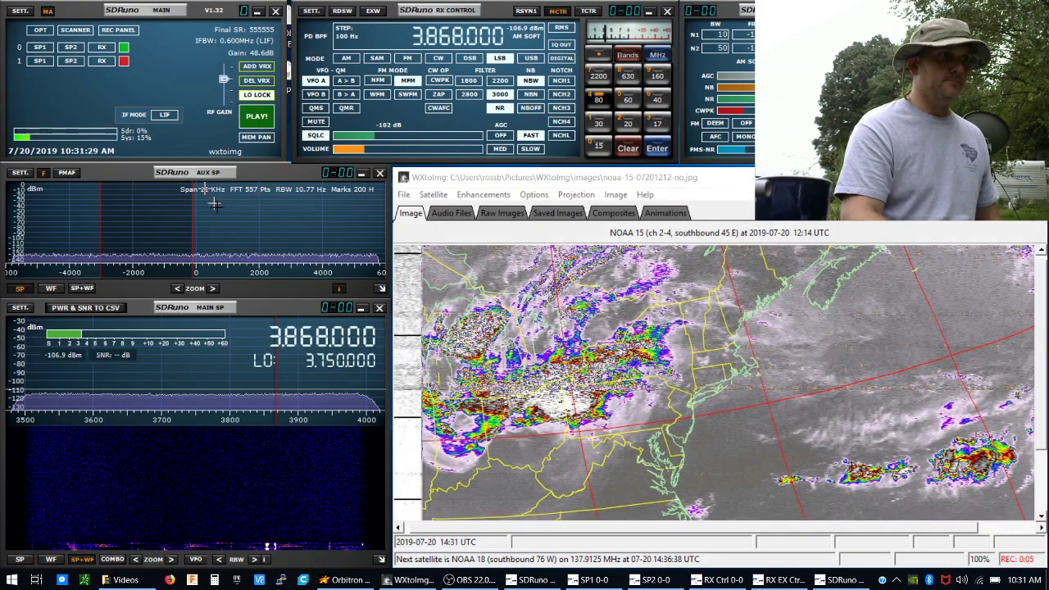
# - Maximize the WXtoImg window, then review and accept the ground station's city, country, coordinates and altitude
pyautogui.doubleClick(631, 178)
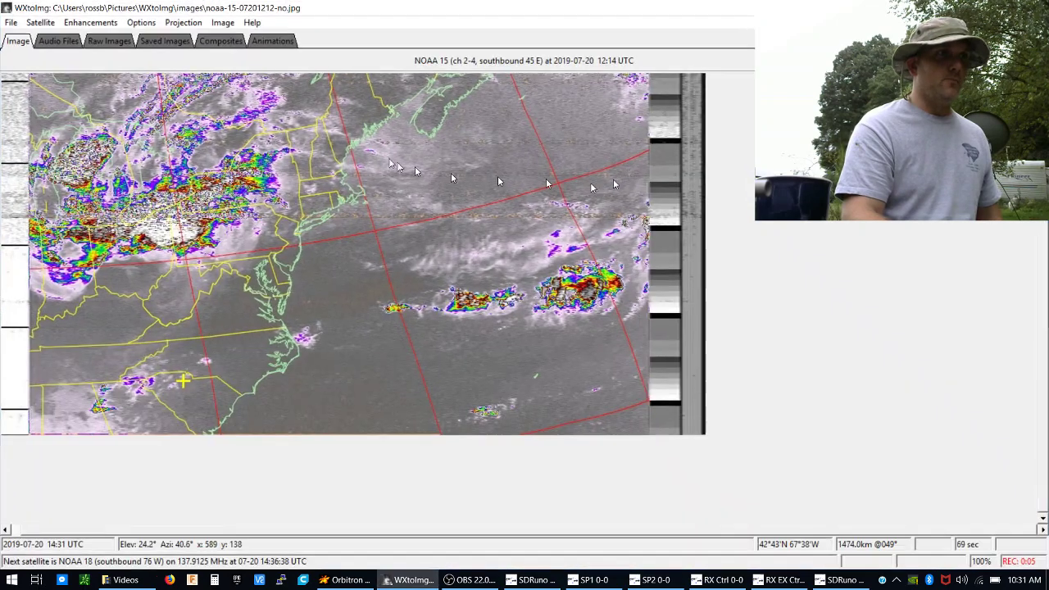
pyautogui.click(141, 22)
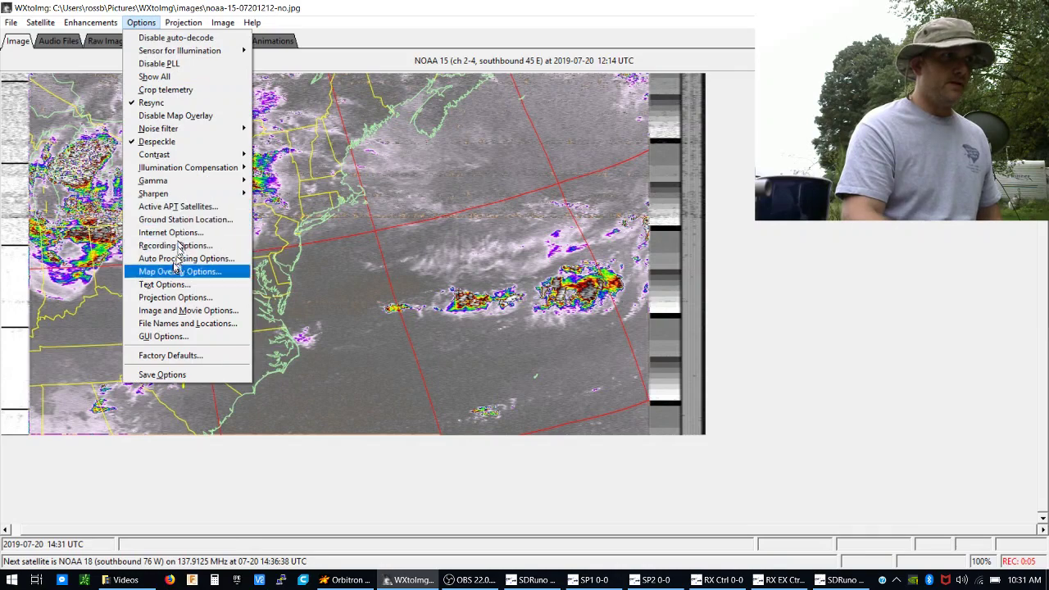
pyautogui.click(182, 221)
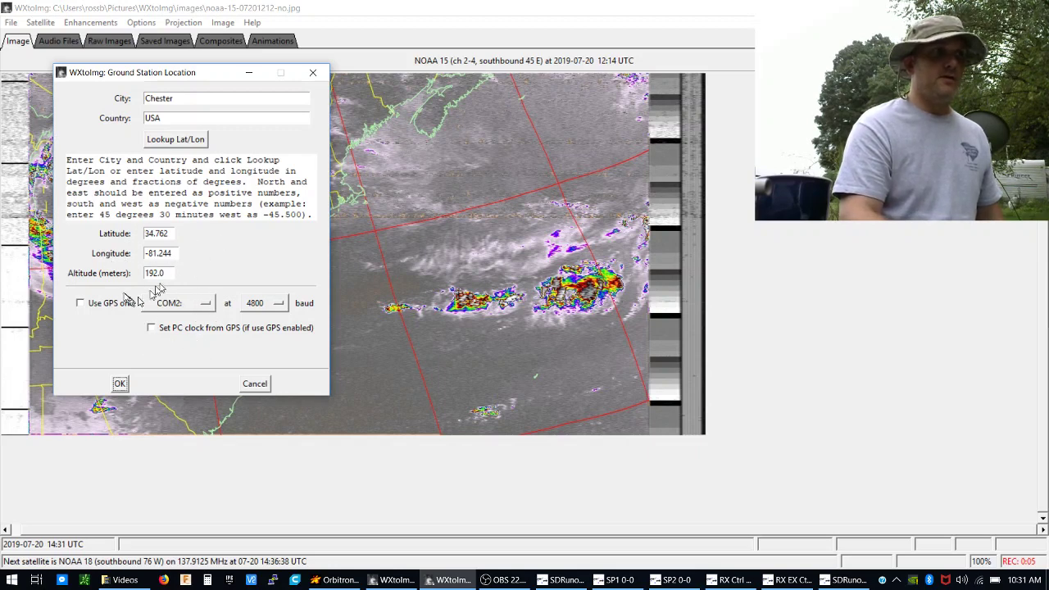
pyautogui.click(122, 385)
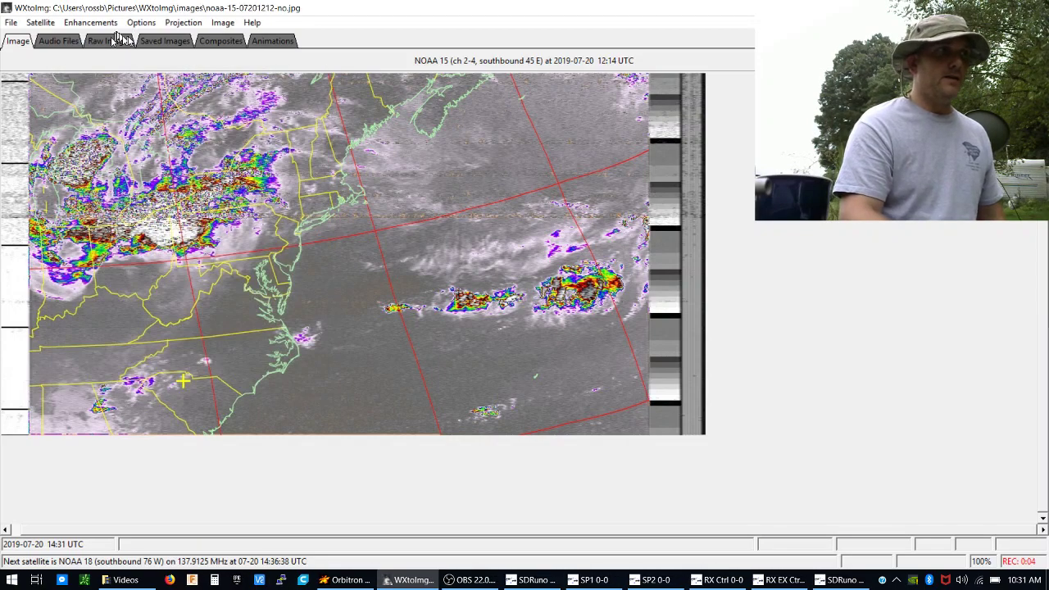
# - Select CABLE Output (VB-Audio Virtual) as the recording soundcard and accept the recording options
pyautogui.click(141, 22)
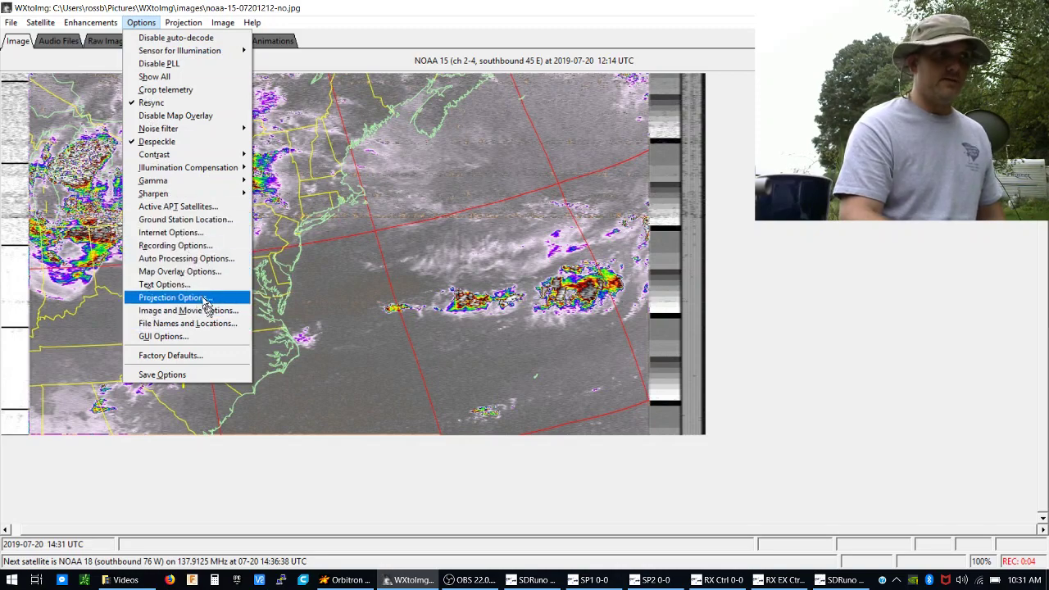
pyautogui.click(223, 249)
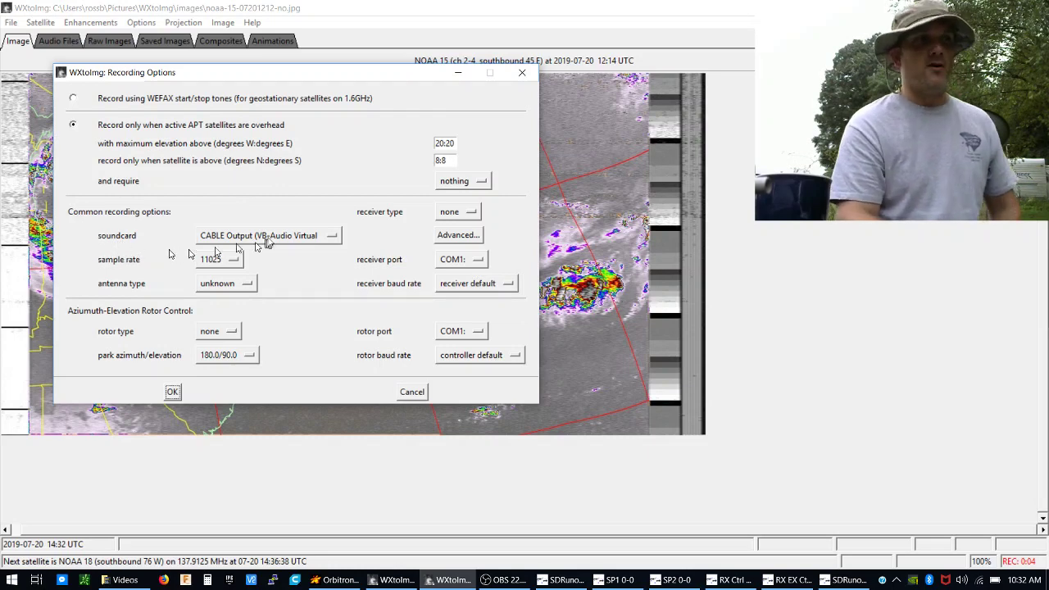
pyautogui.click(336, 236)
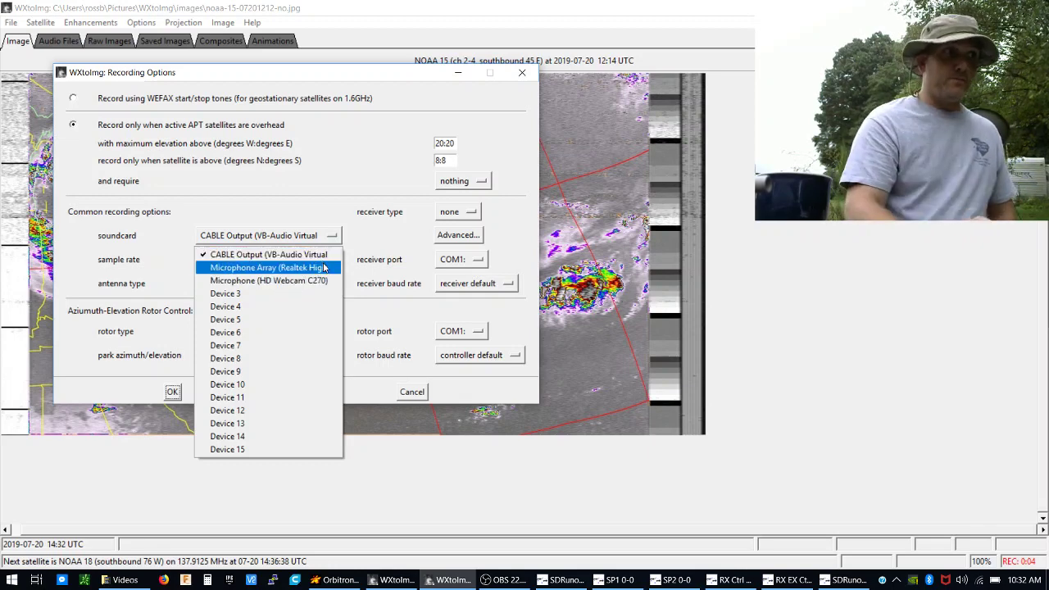
pyautogui.click(290, 255)
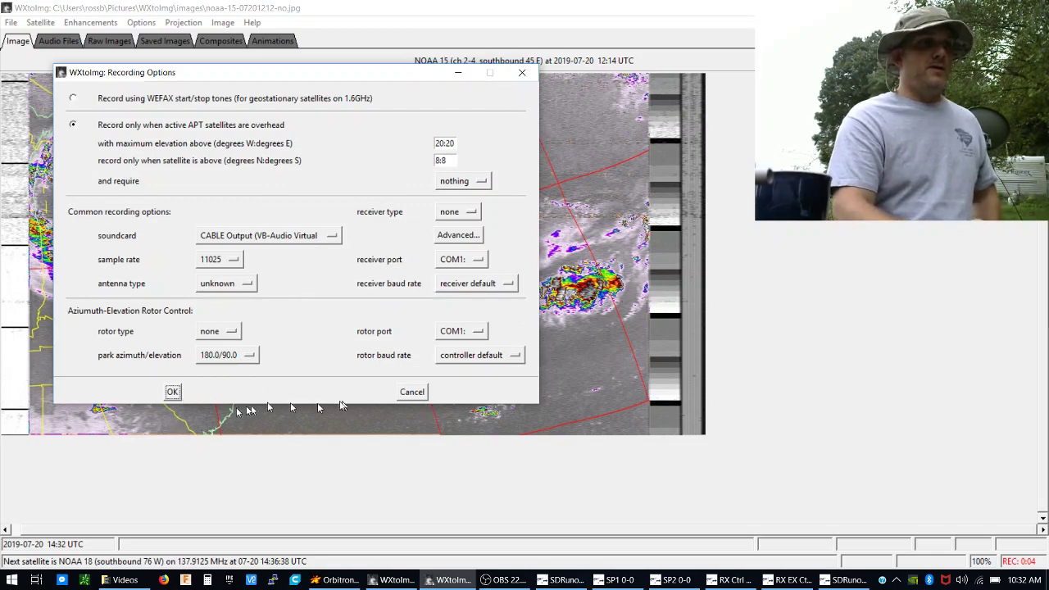
pyautogui.click(172, 391)
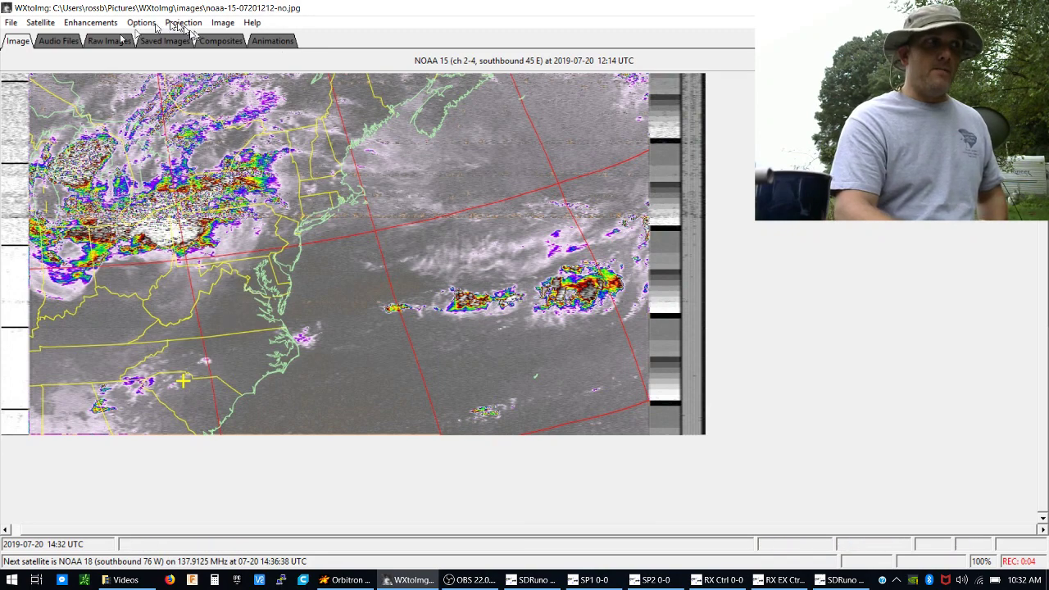
# - Update the satellite Kepler data and open the satellite pass list to check NOAA 18's local pass time on 07-20
pyautogui.click(15, 24)
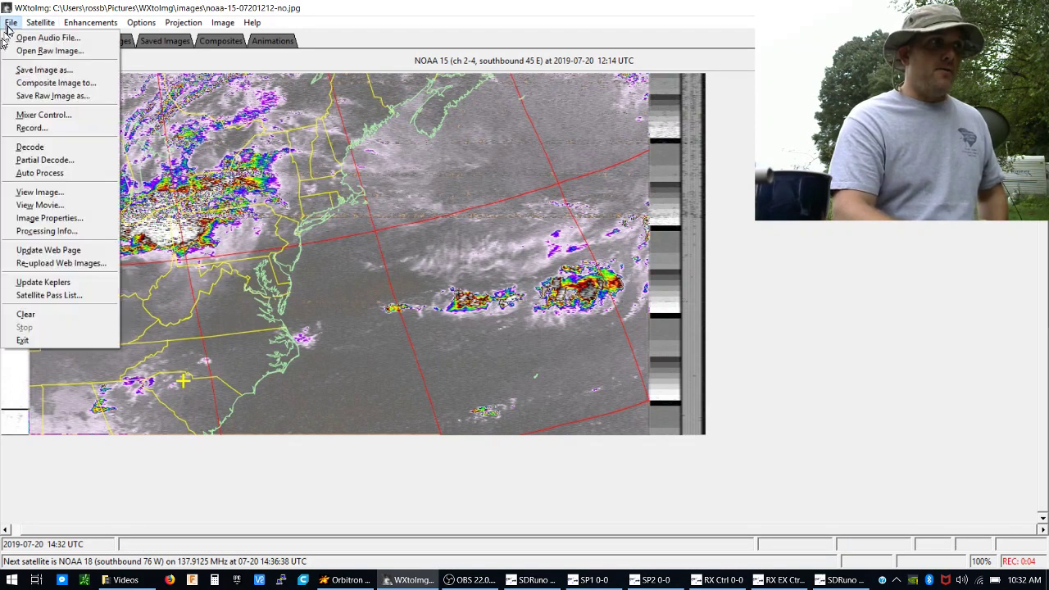
pyautogui.click(36, 283)
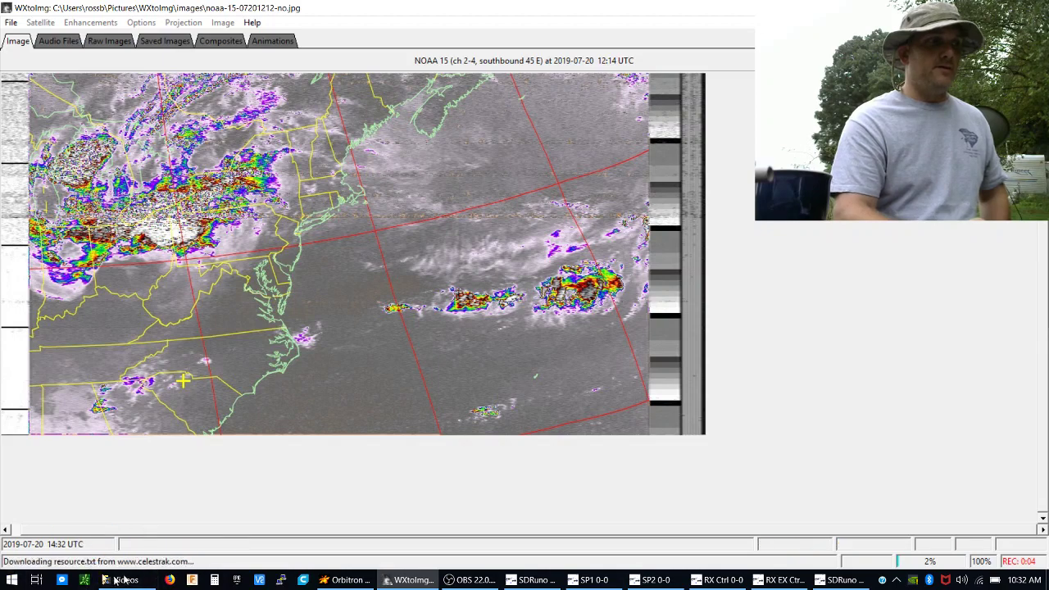
pyautogui.click(11, 24)
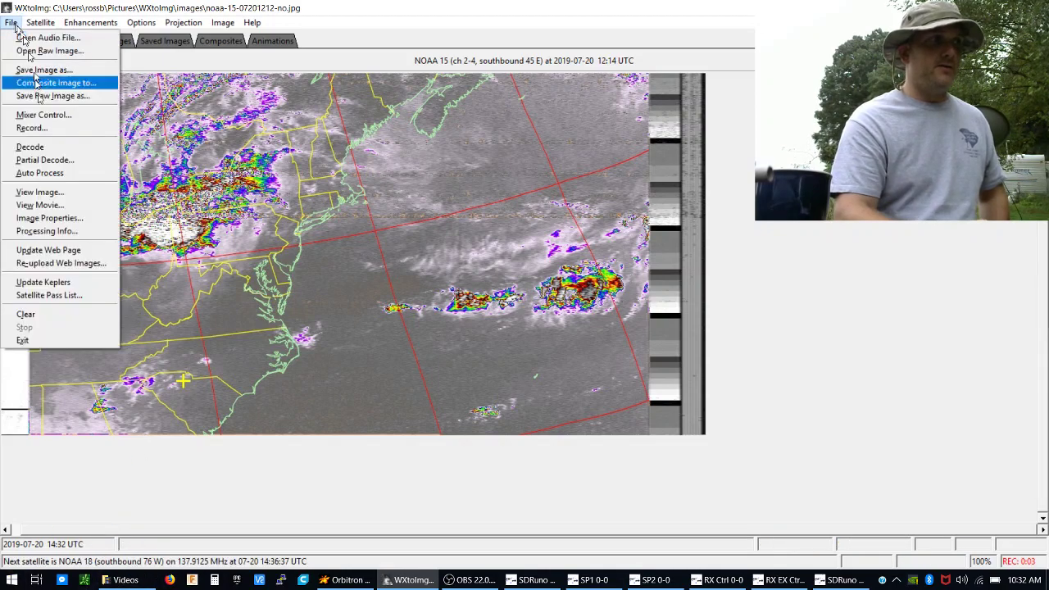
pyautogui.click(49, 295)
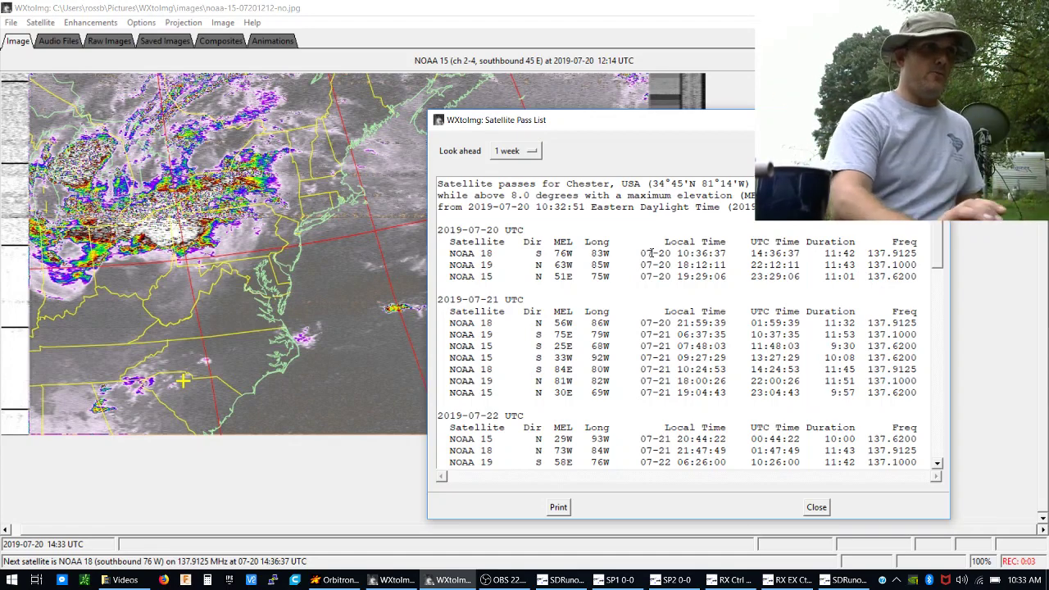
pyautogui.moveTo(677, 254); pyautogui.dragTo(734, 254)
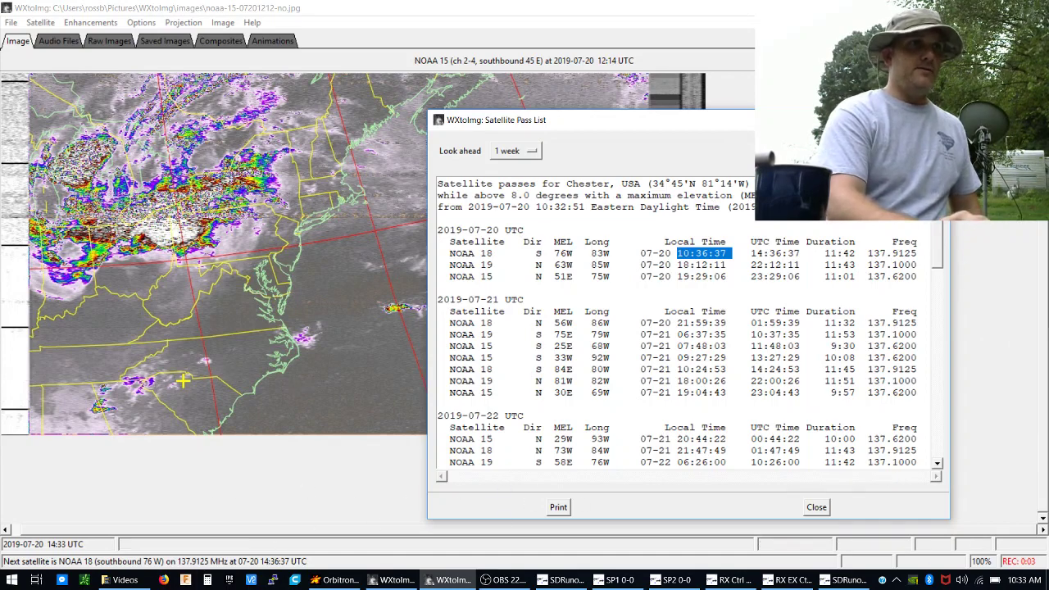
# - Close the satellite pass list, then reopen it to review the upcoming passes and close it again
pyautogui.press('Escape')
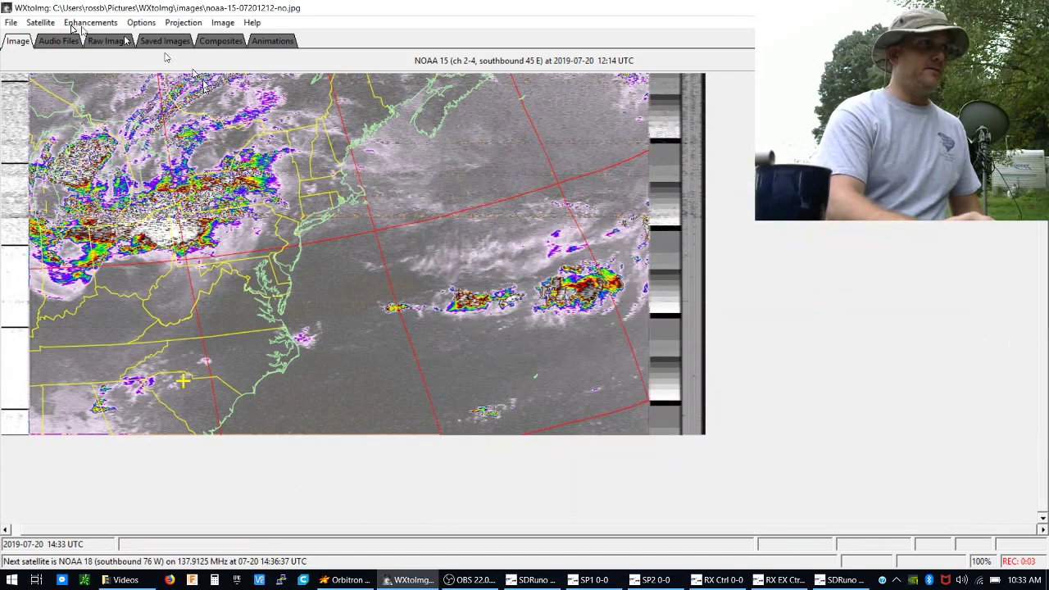
pyautogui.click(11, 22)
pyautogui.click(33, 292)
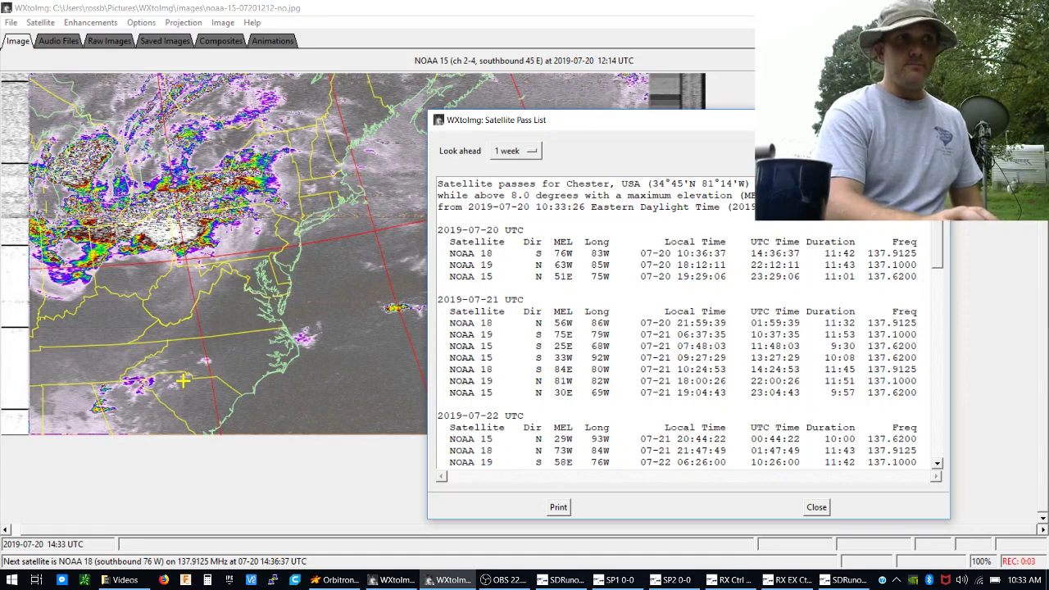
pyautogui.click(934, 119)
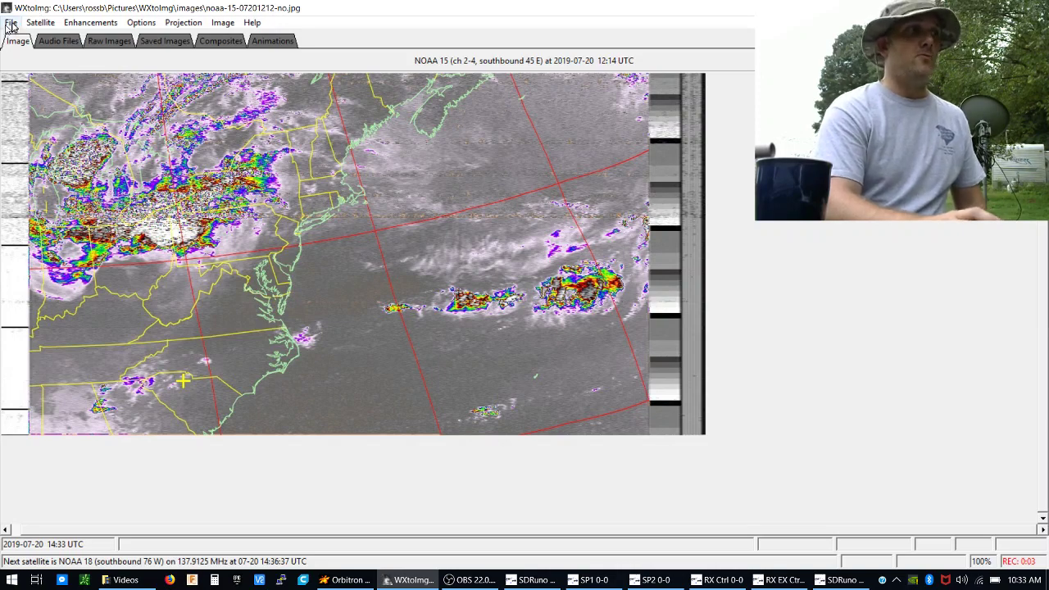
# - Start a manual test recording with record and auto process selected
pyautogui.click(12, 23)
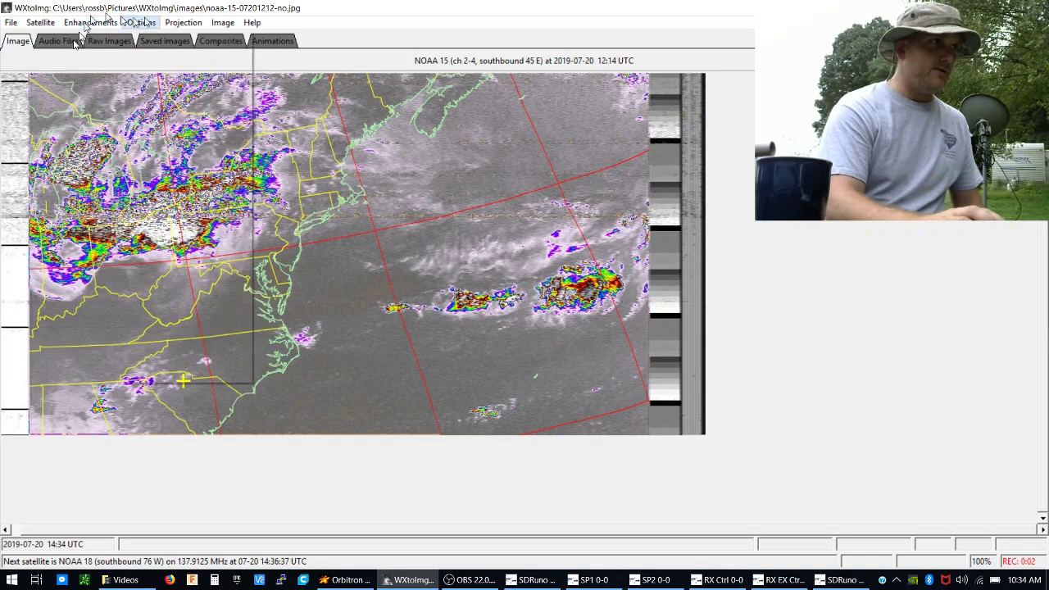
pyautogui.moveTo(42, 25)
pyautogui.click(11, 22)
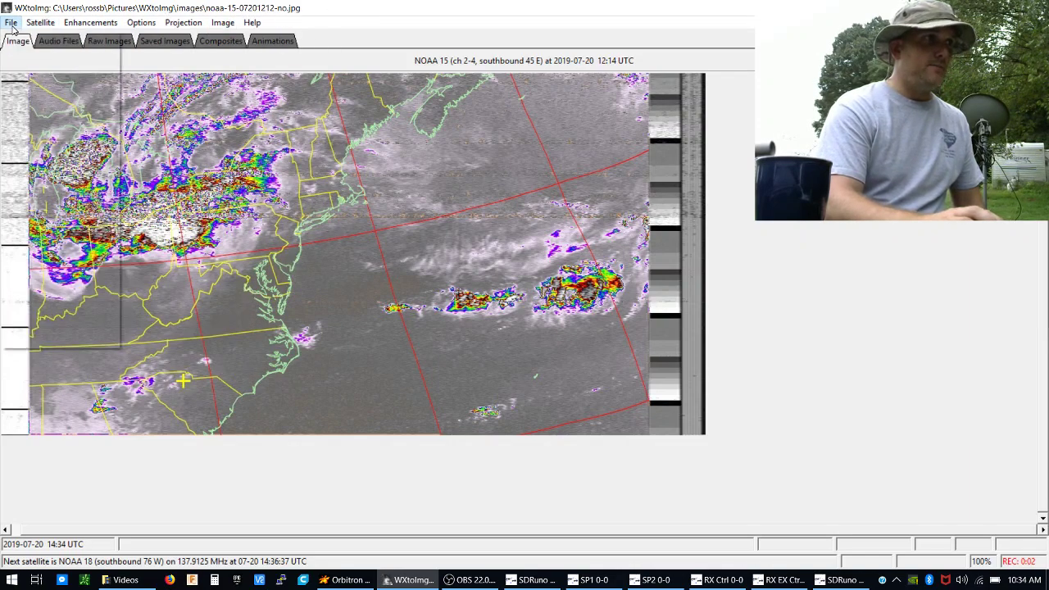
pyautogui.click(11, 22)
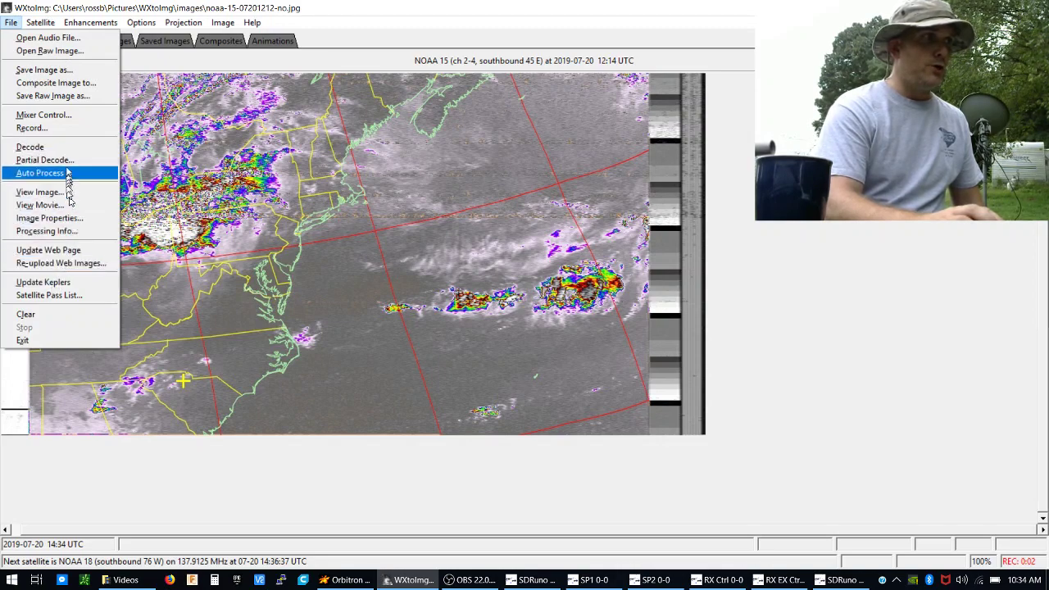
pyautogui.click(33, 128)
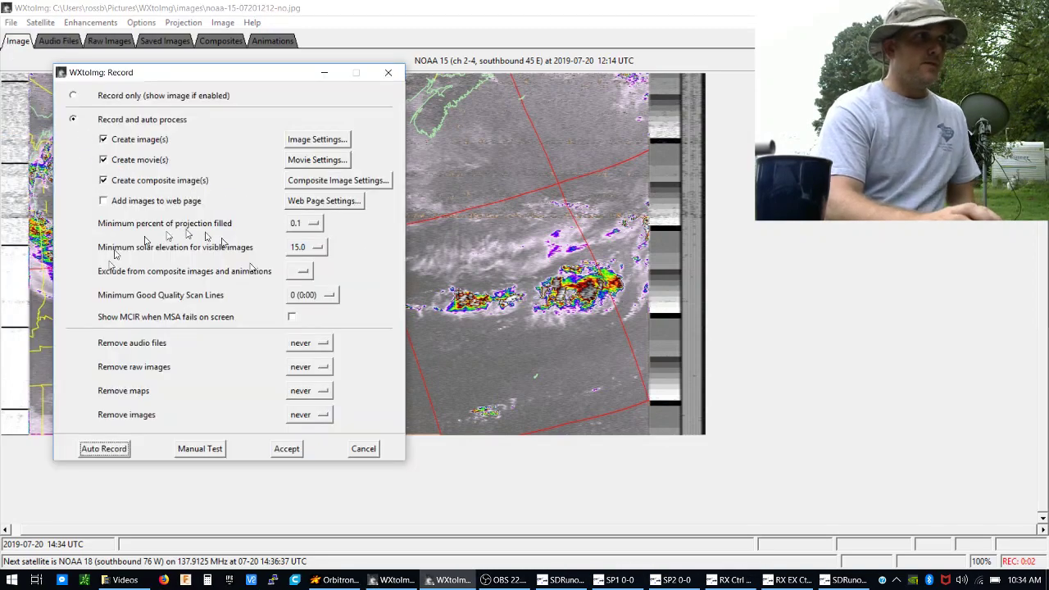
pyautogui.click(208, 448)
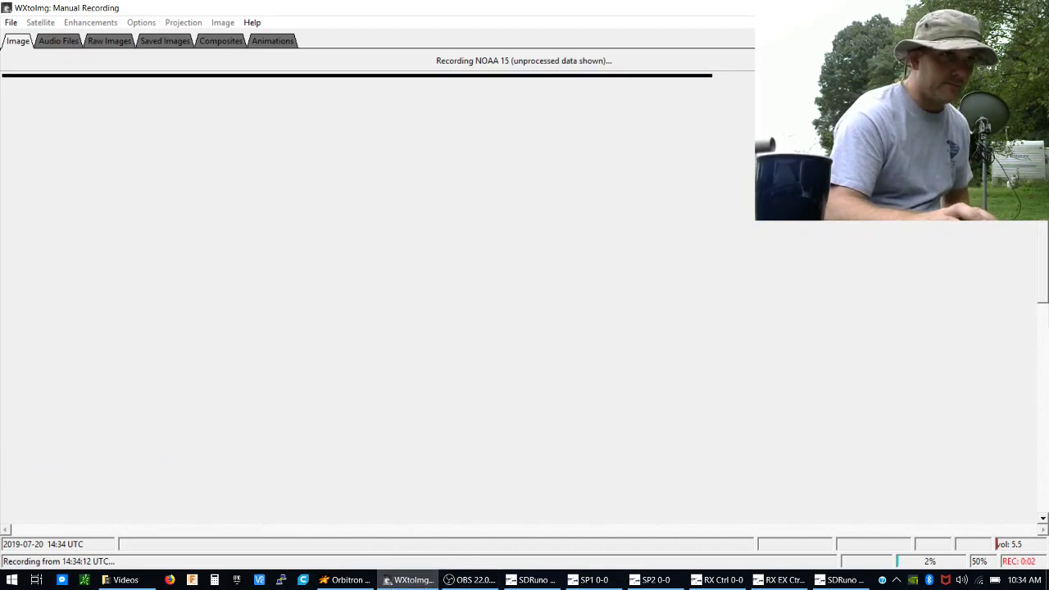
# - Shrink the WXtoImg window to reveal SDRuno, start the receiver and tune it to 137.100.000 MHz
pyautogui.press('super+Down')
pyautogui.click(251, 119)
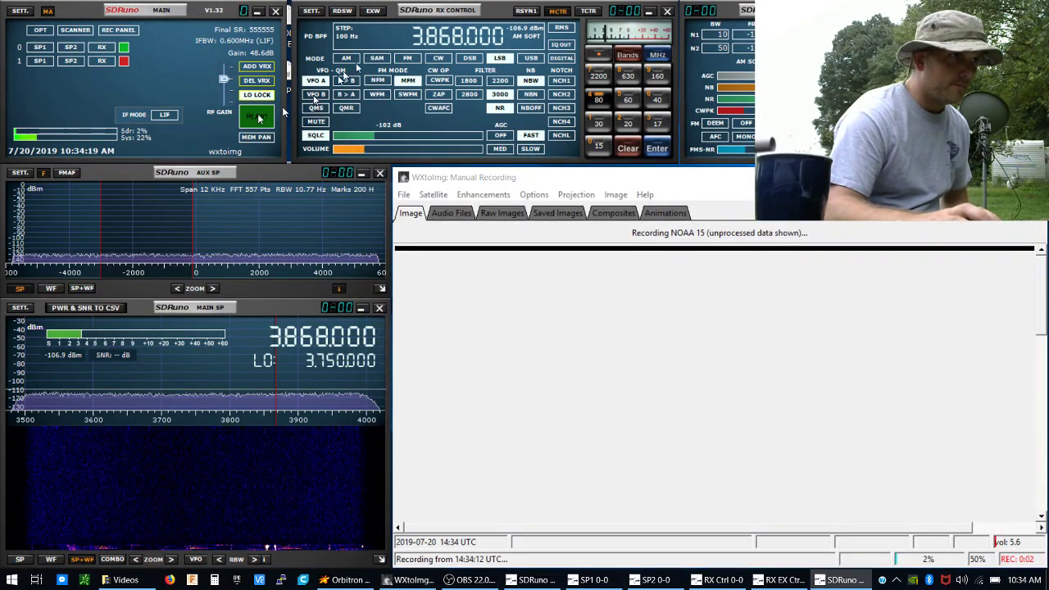
pyautogui.write('137')
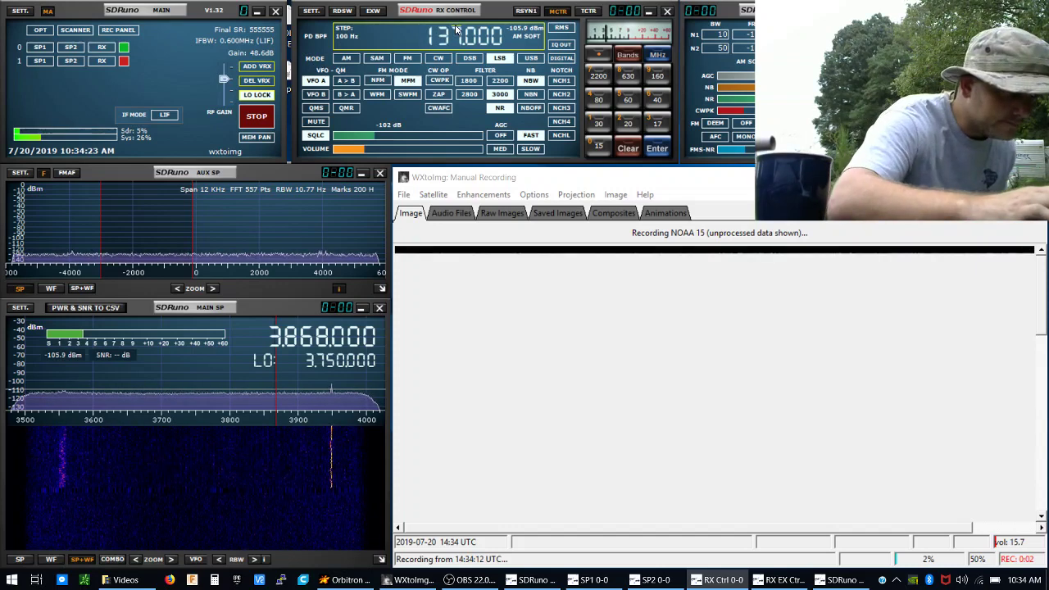
pyautogui.scroll(1, 457, 29)
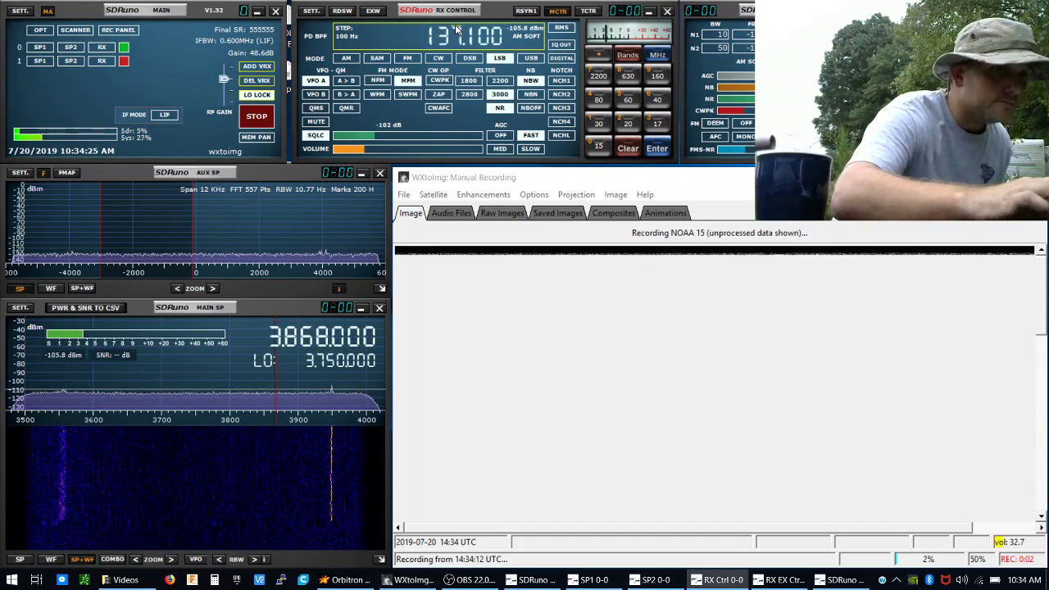
pyautogui.press('Return')
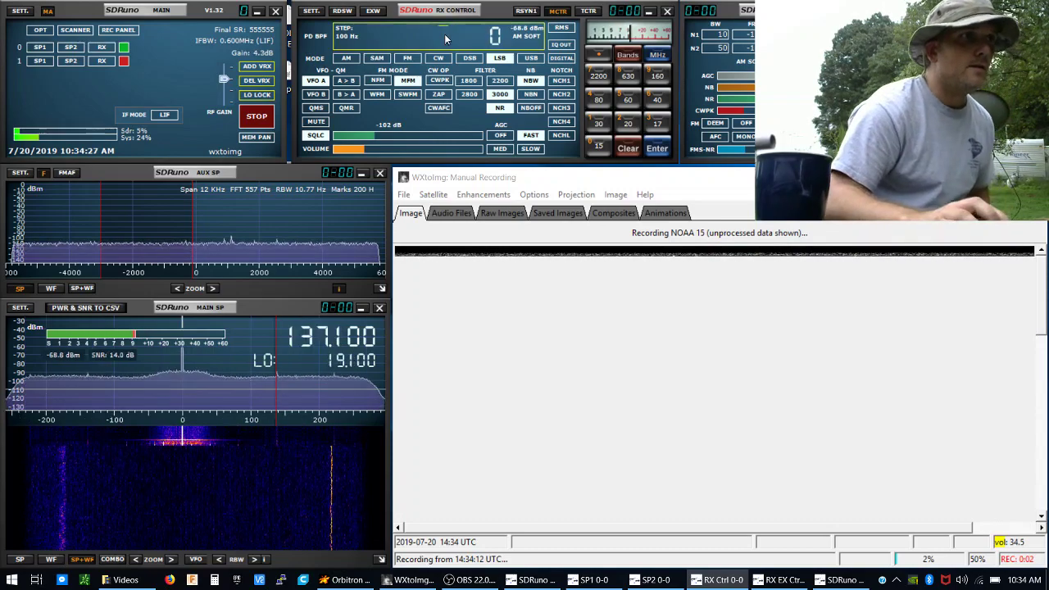
pyautogui.scroll(-1, 427, 32)
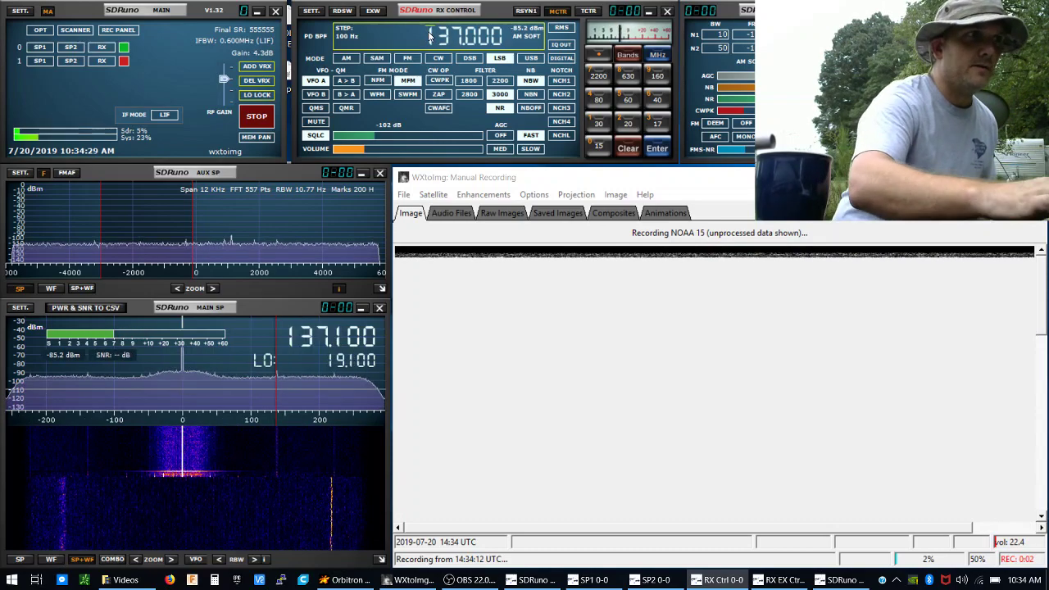
pyautogui.scroll(1, 428, 35)
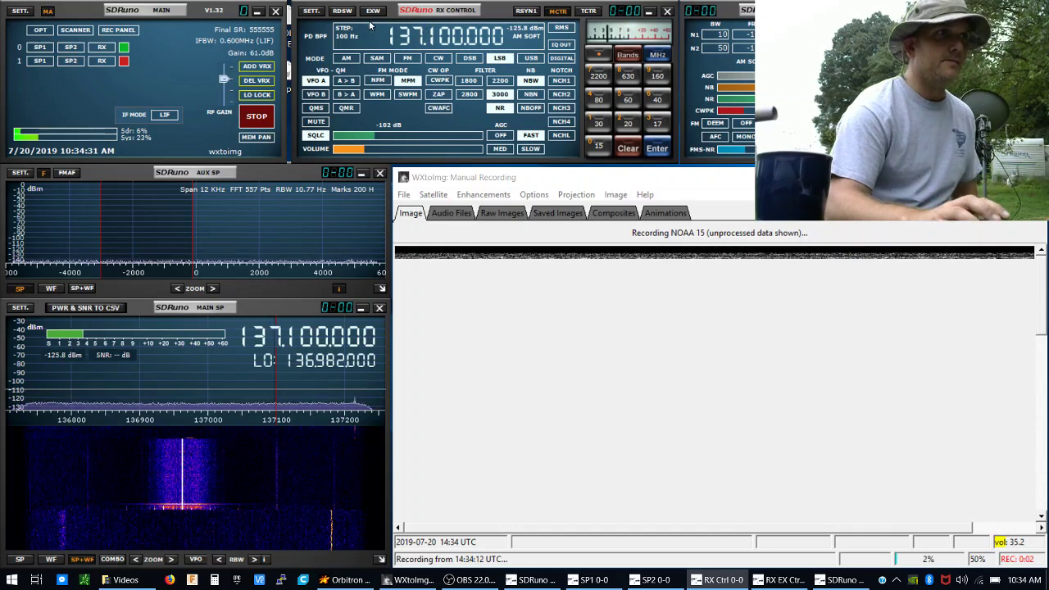
pyautogui.click(326, 308)
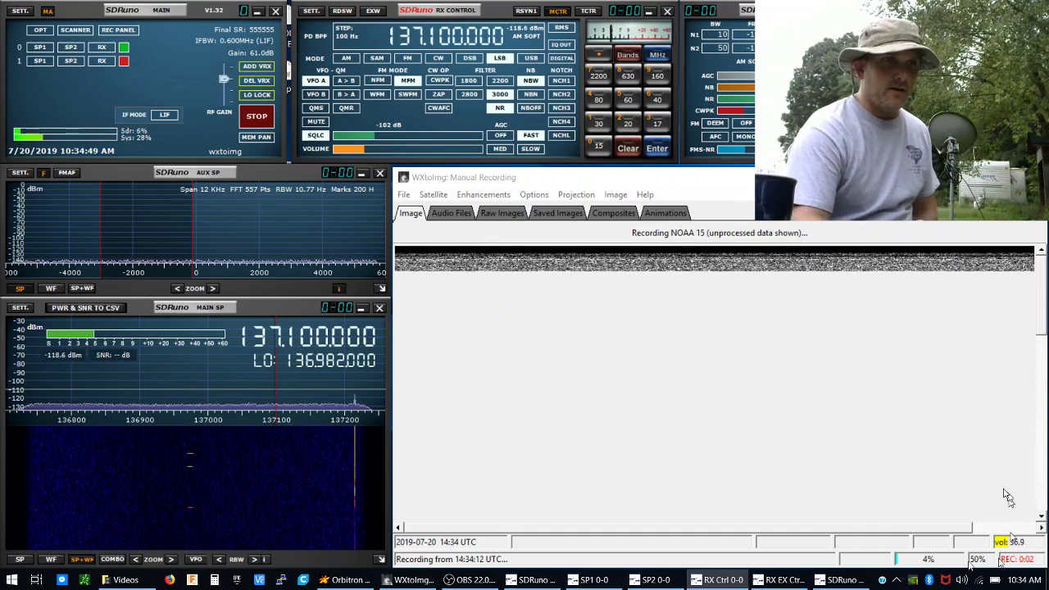
# - Switch the Windows playback device to Speaker/Headphone (Realtek High Definition Audio) and set its volume to 55
pyautogui.click(960, 580)
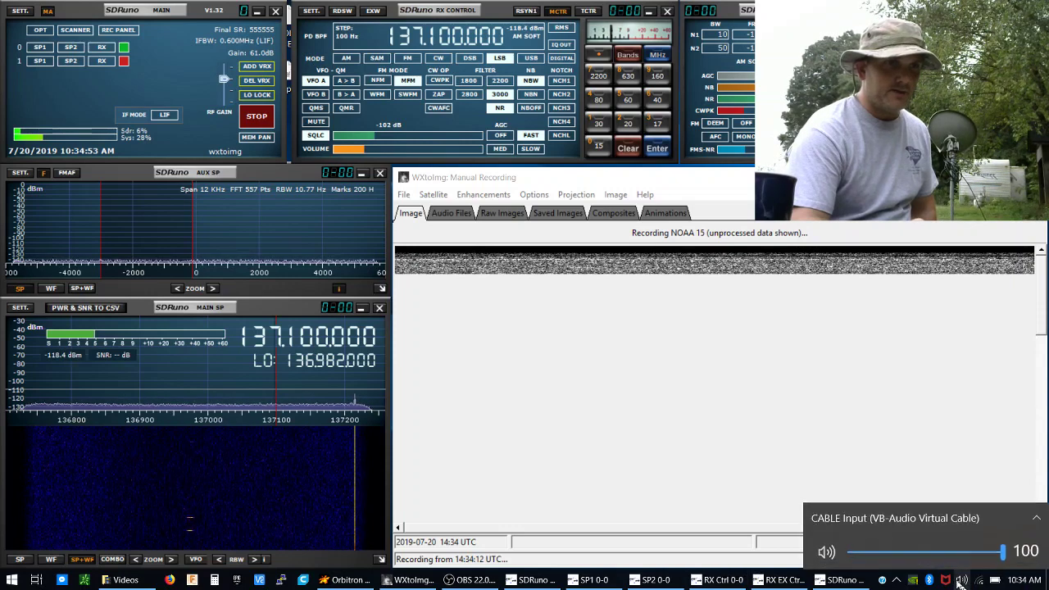
pyautogui.click(951, 516)
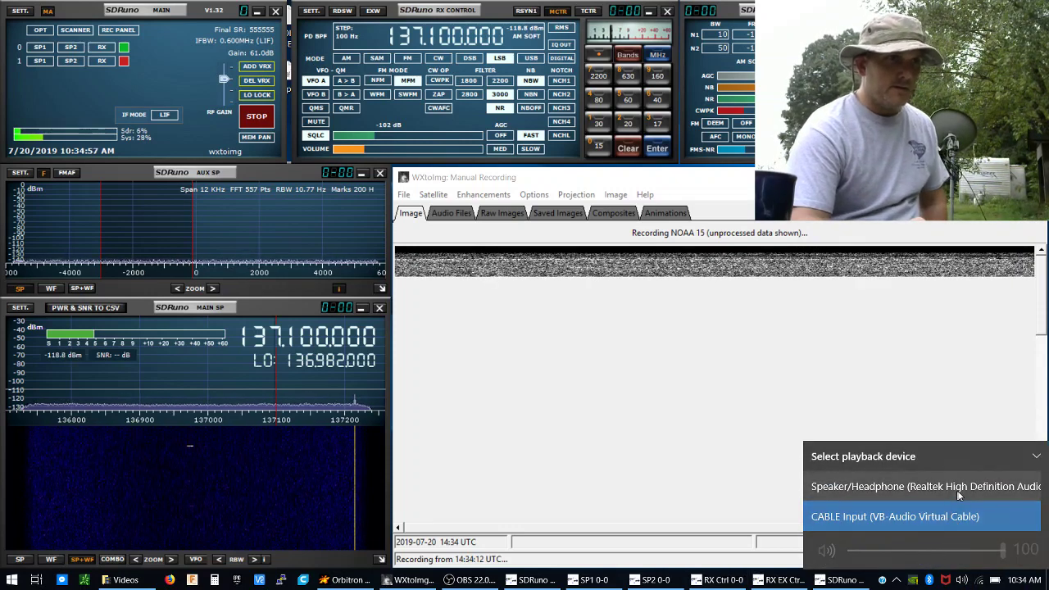
pyautogui.click(946, 518)
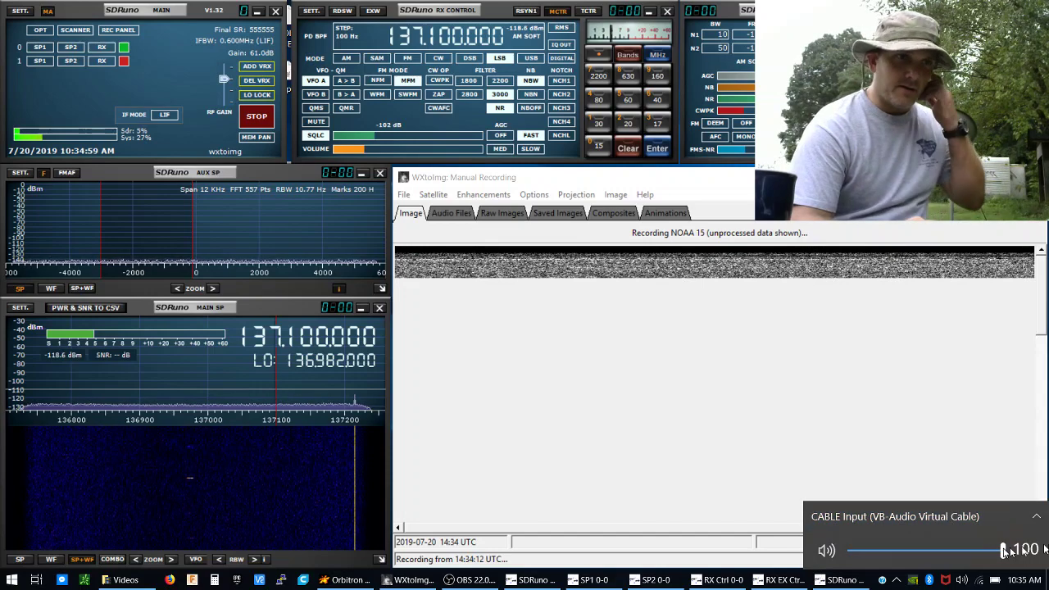
pyautogui.click(876, 517)
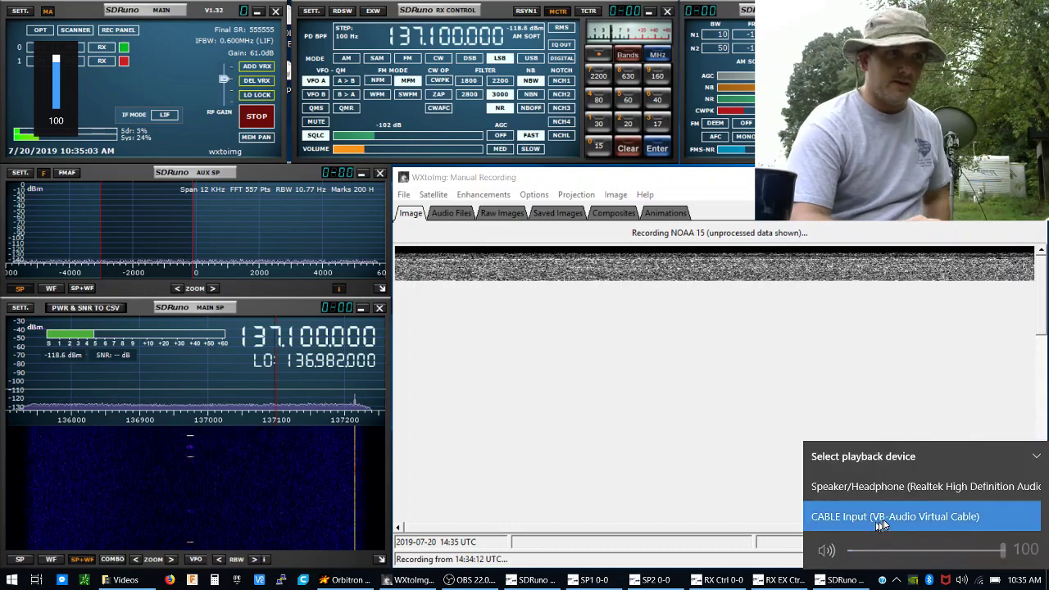
pyautogui.click(891, 503)
pyautogui.moveTo(918, 551); pyautogui.dragTo(934, 550)
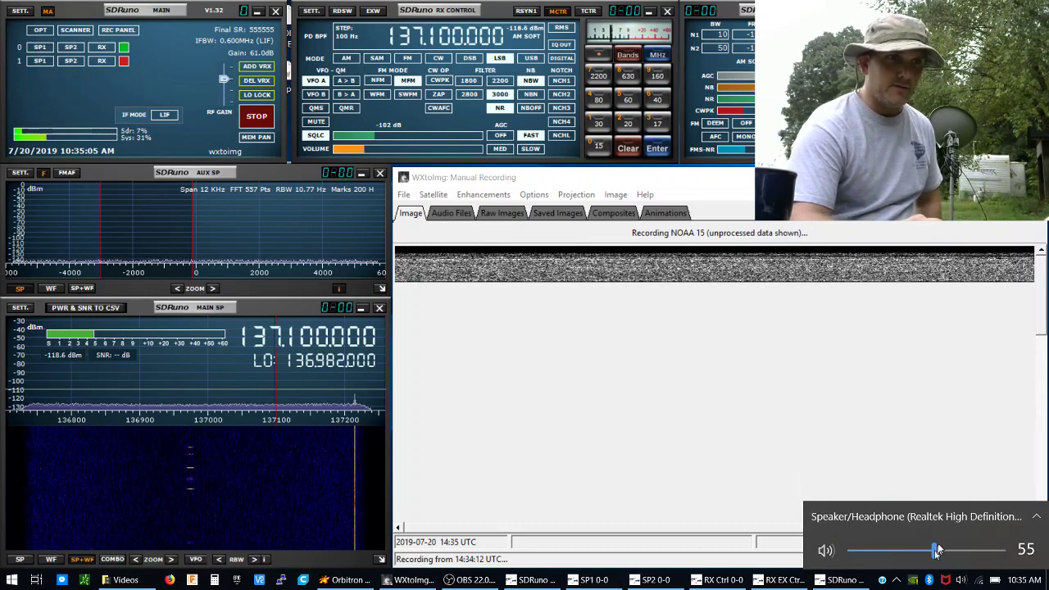
pyautogui.click(933, 491)
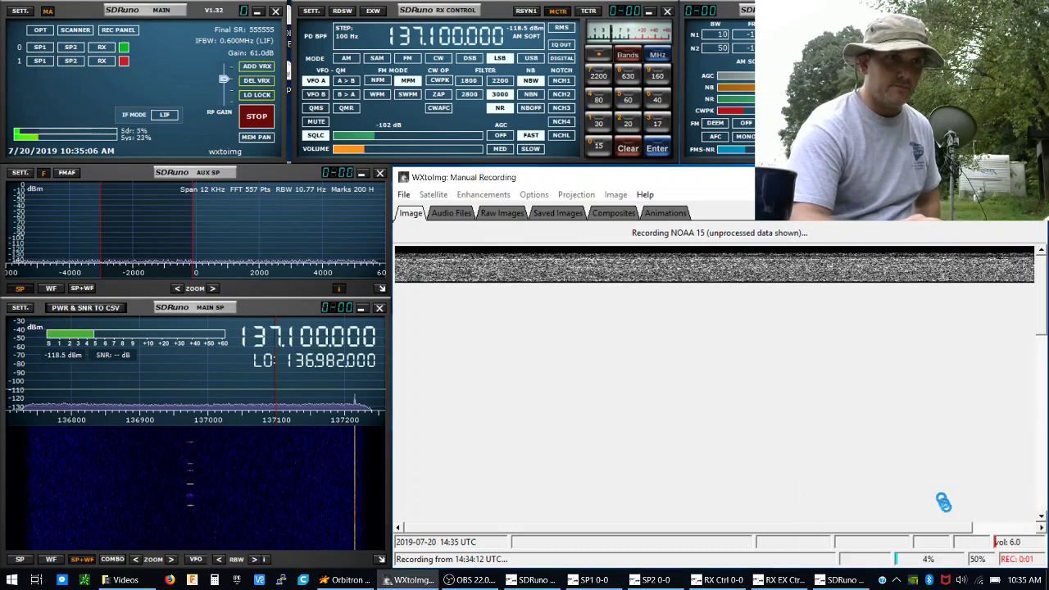
# - Switch the Windows playback device back to CABLE Input (VB-Audio Virtual Cable)
pyautogui.click(962, 580)
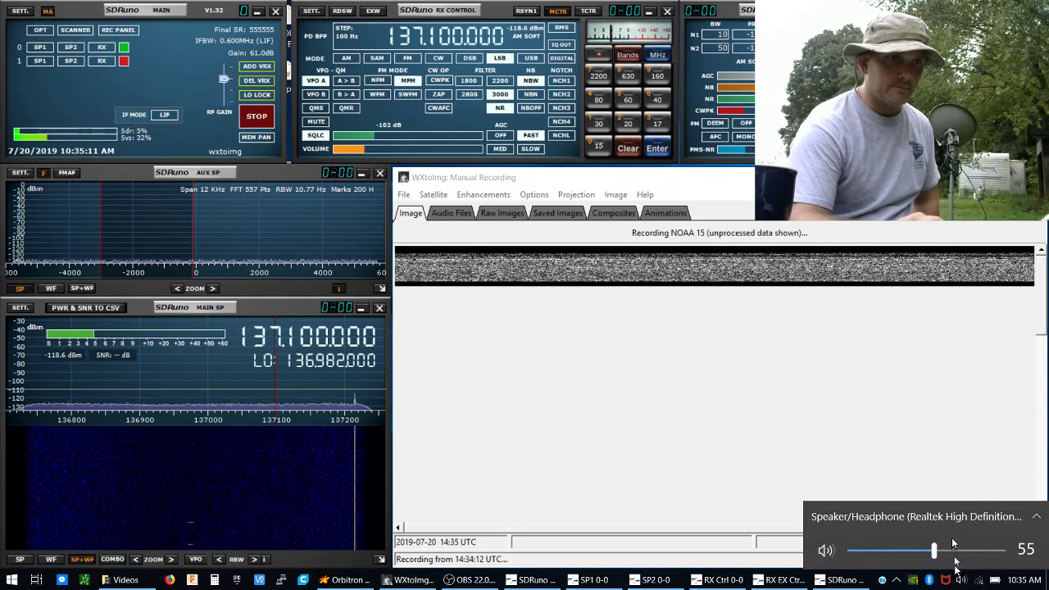
pyautogui.click(942, 527)
pyautogui.click(944, 524)
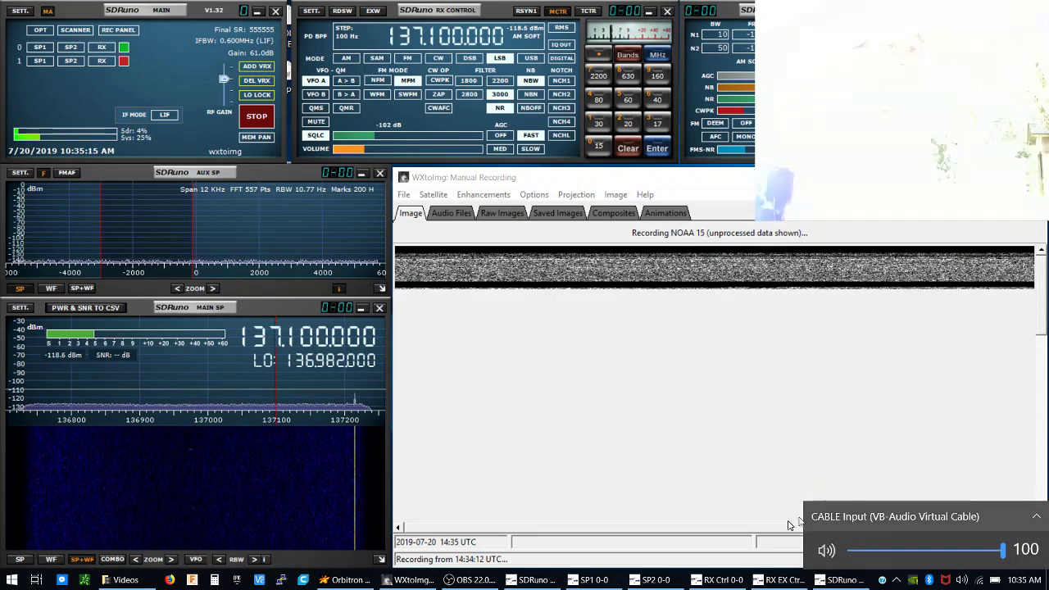
pyautogui.click(811, 482)
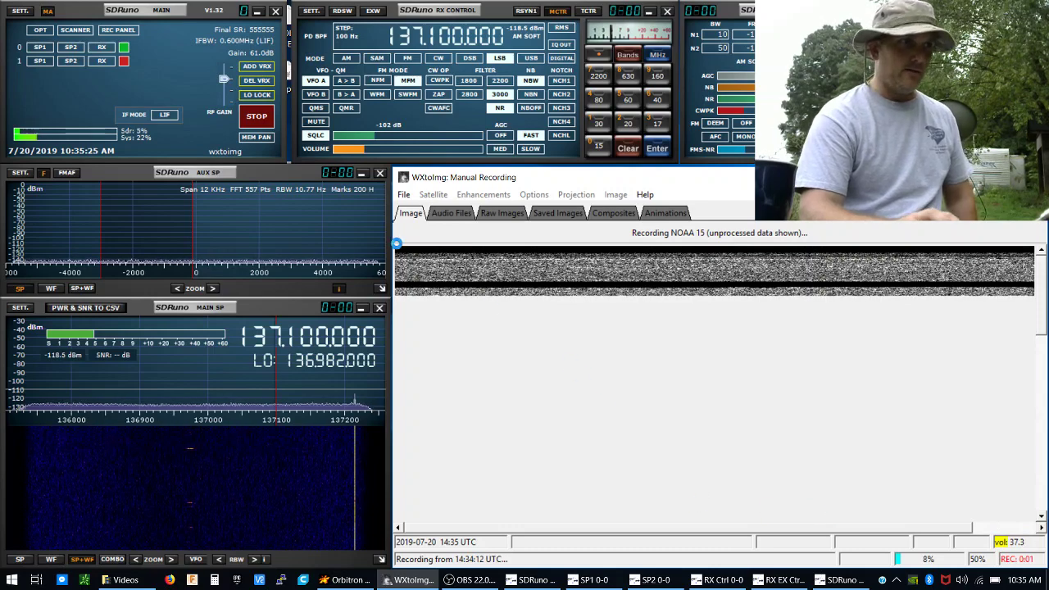
# - Stop the manual test recording in WXtoImg and start Auto Record for the upcoming satellite pass
pyautogui.click(404, 197)
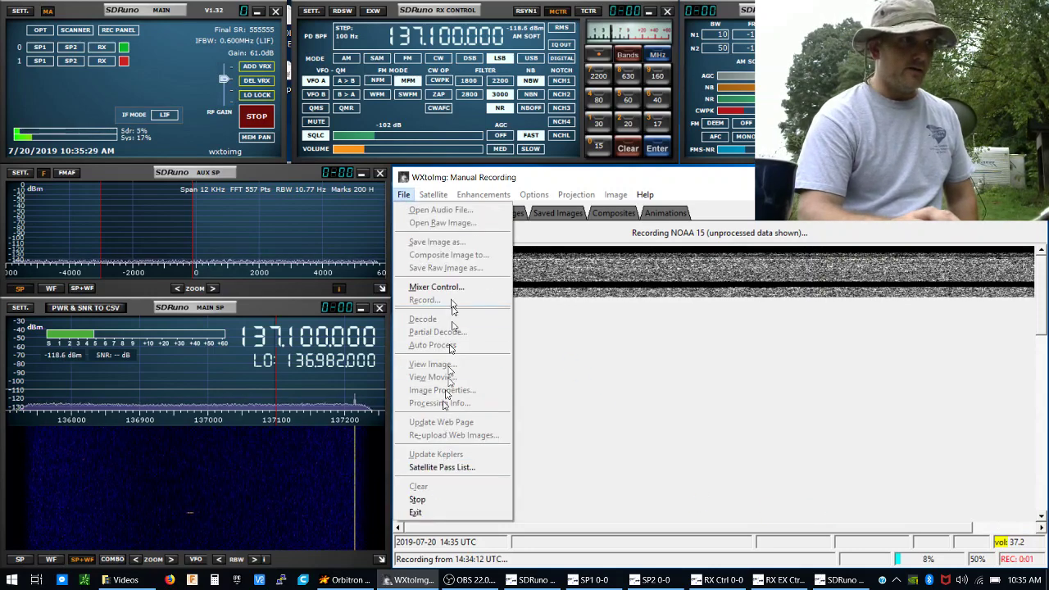
pyautogui.click(439, 499)
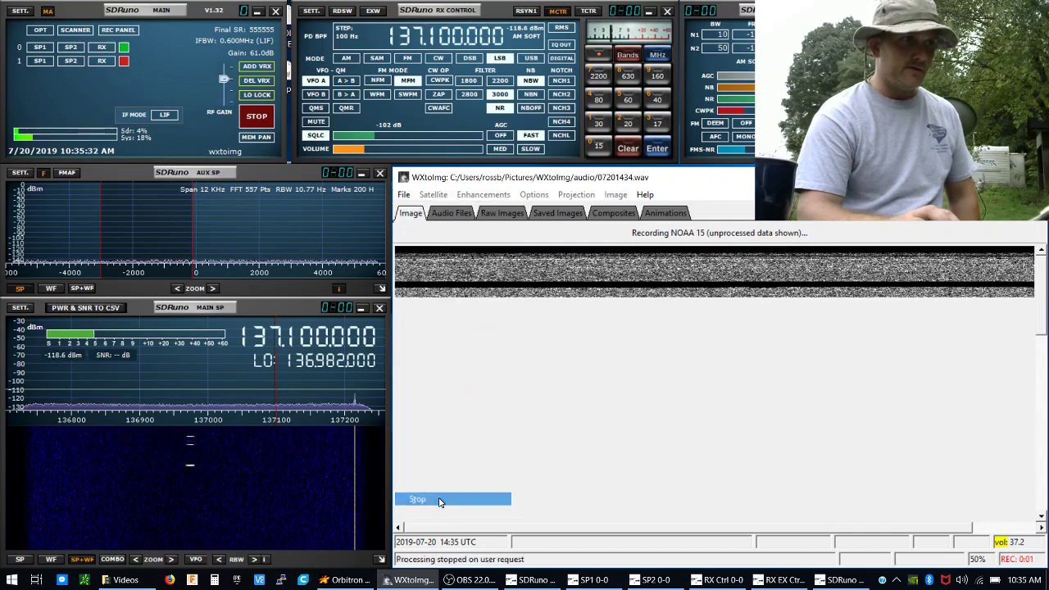
pyautogui.click(404, 195)
pyautogui.click(435, 300)
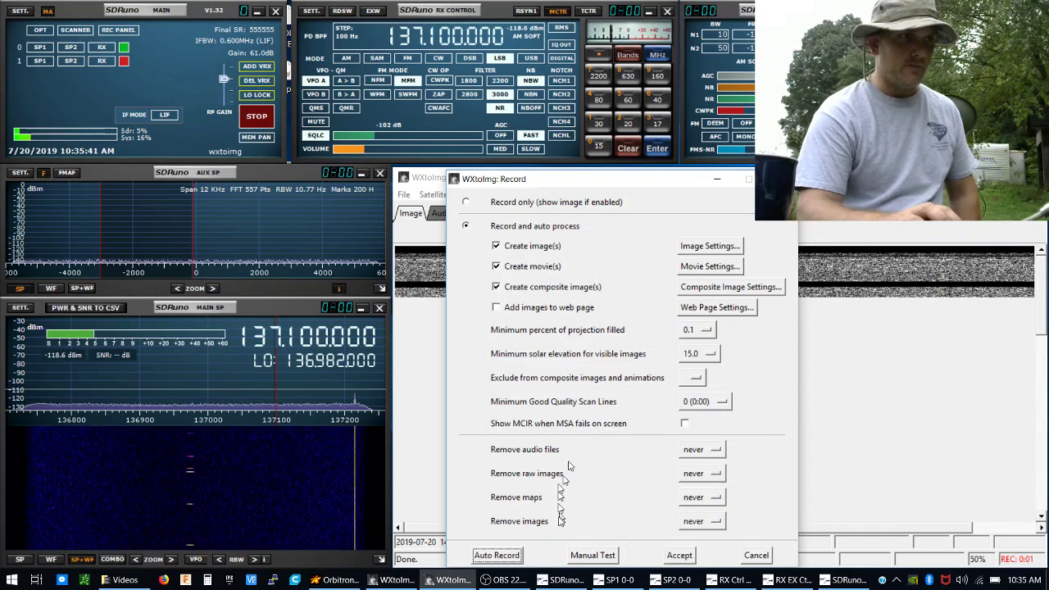
pyautogui.click(501, 555)
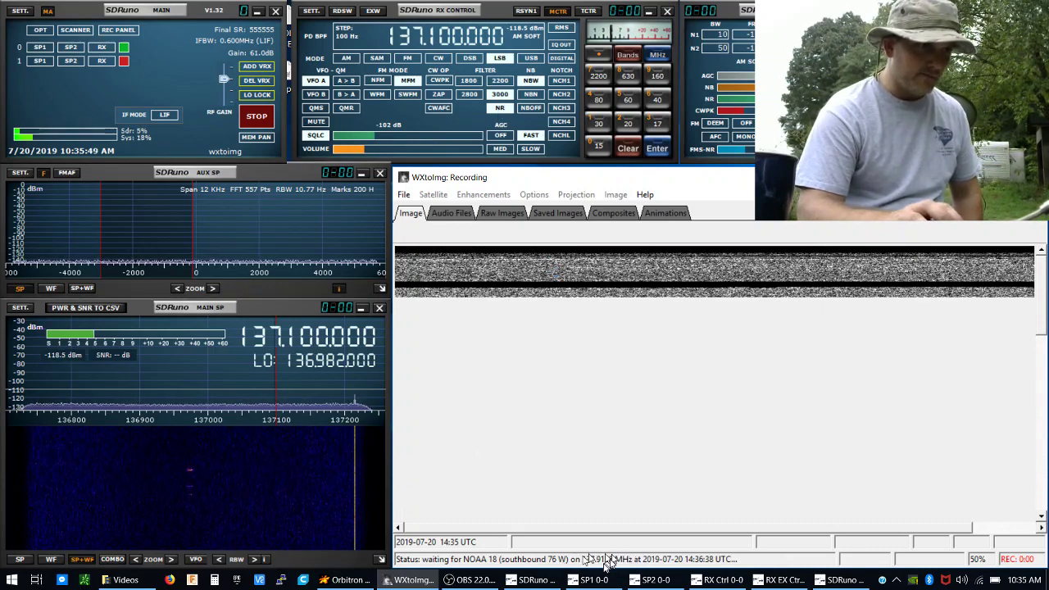
# - Tune the SDRuno receiver to NOAA 18's frequency, 137.912.500 MHz
pyautogui.click(471, 43)
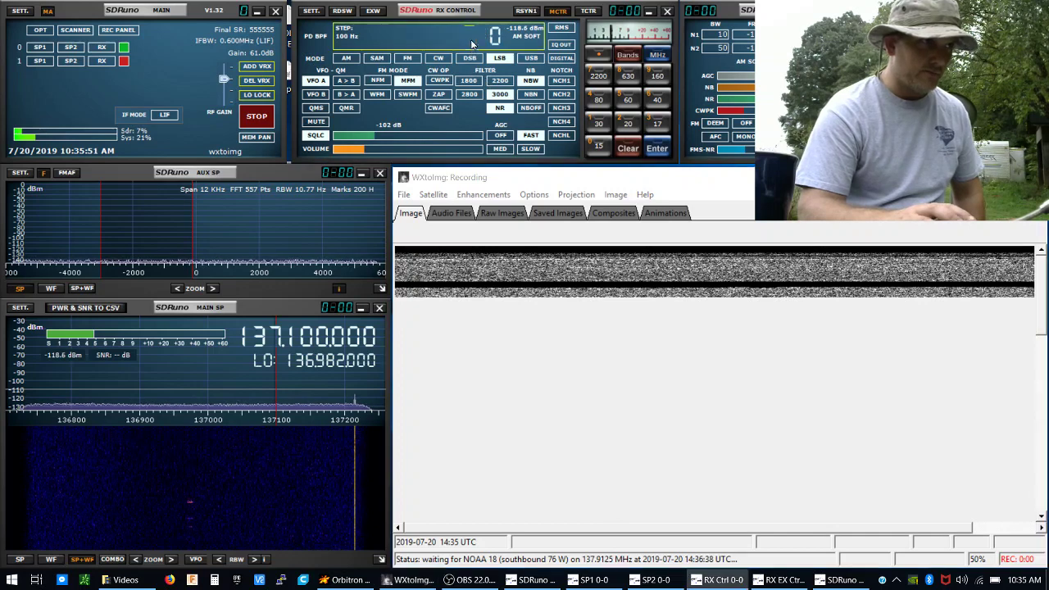
pyautogui.write('1370000')
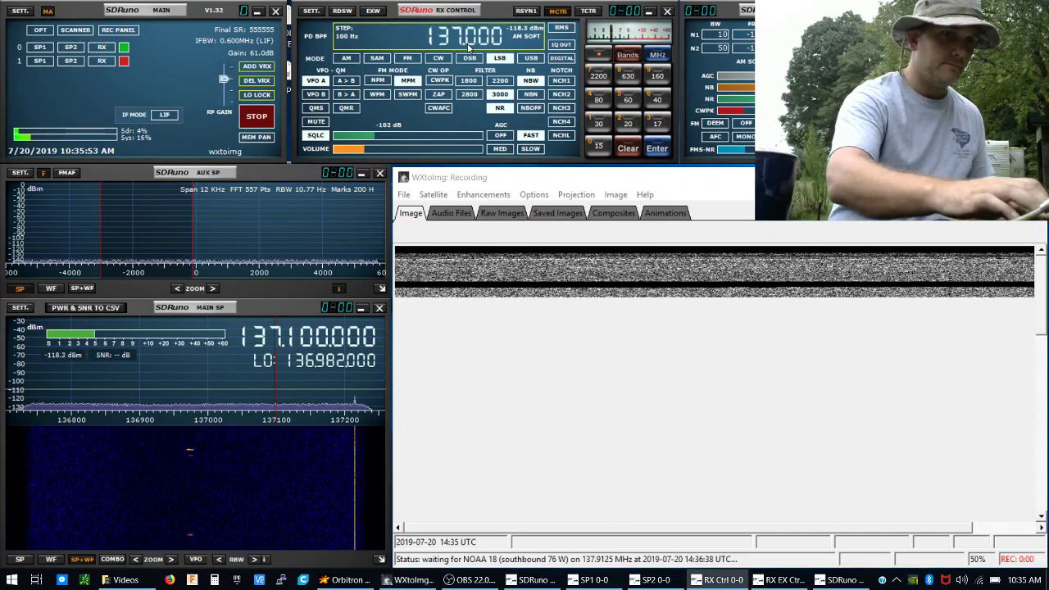
pyautogui.write('912')
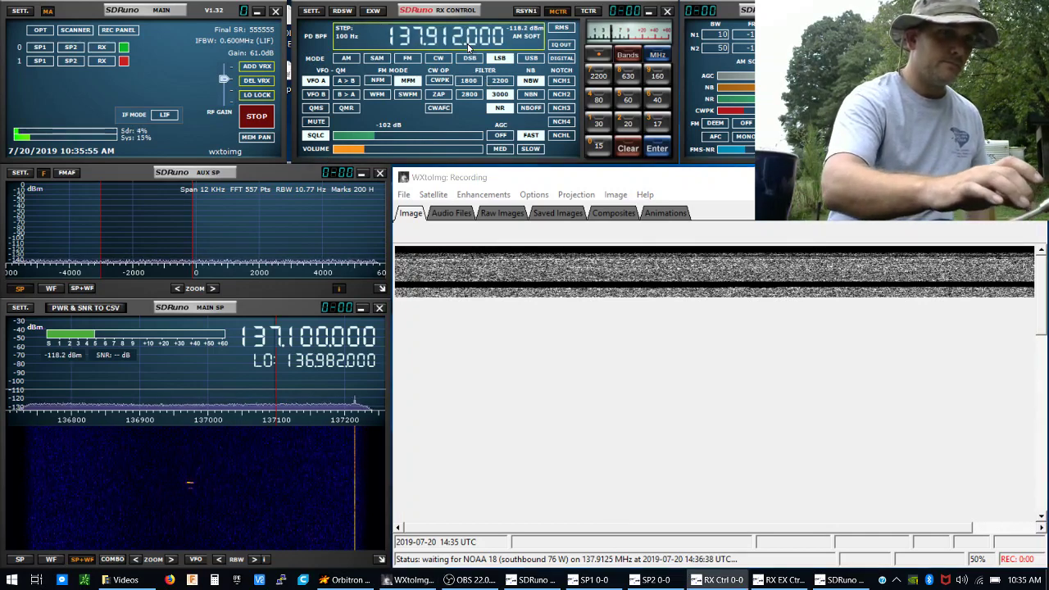
pyautogui.press('Return')
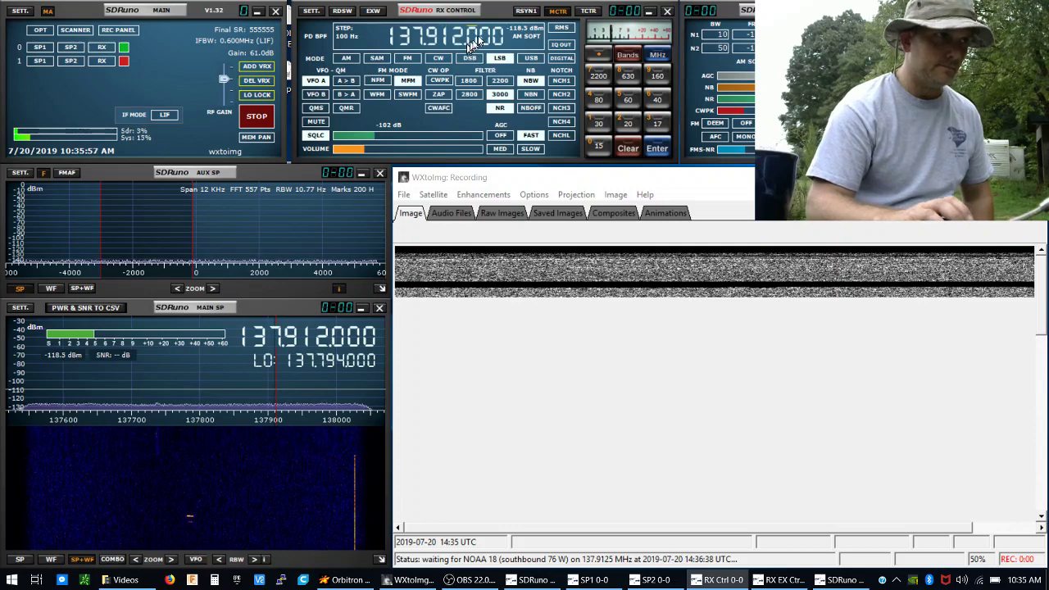
pyautogui.scroll(2, 472, 42)
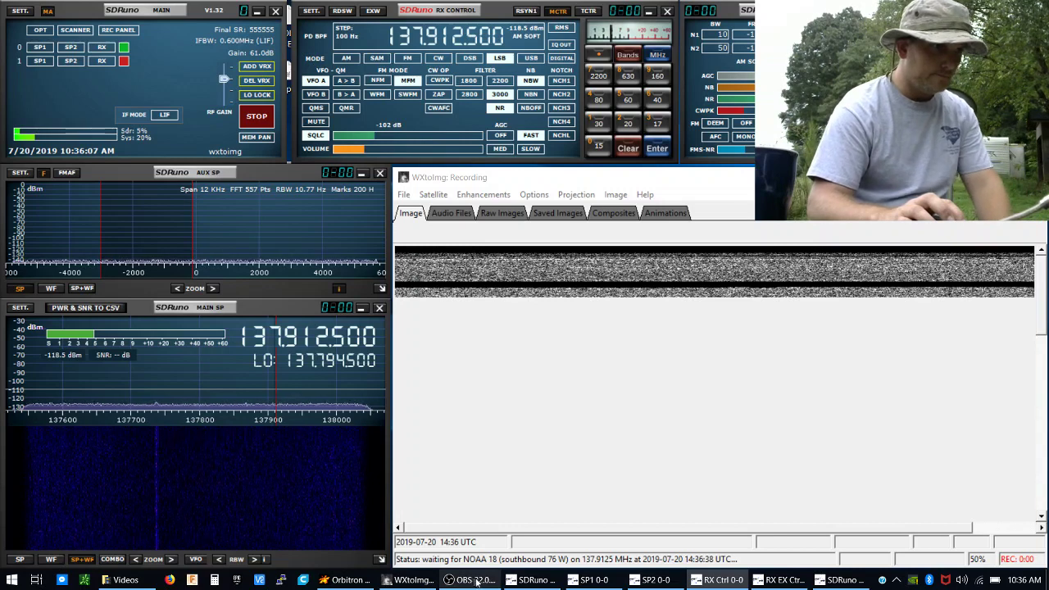
# - Switch to OBS, raise the SIDECAMERA audio level to -1.6 dB in the mixer, and return to SDRuno
pyautogui.moveTo(481, 584)
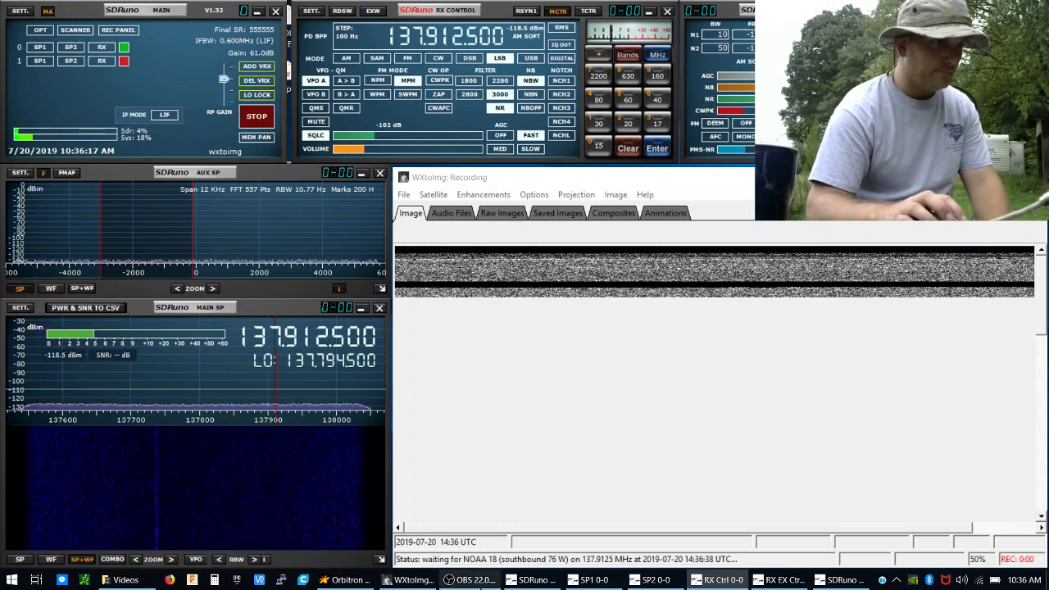
pyautogui.click(476, 582)
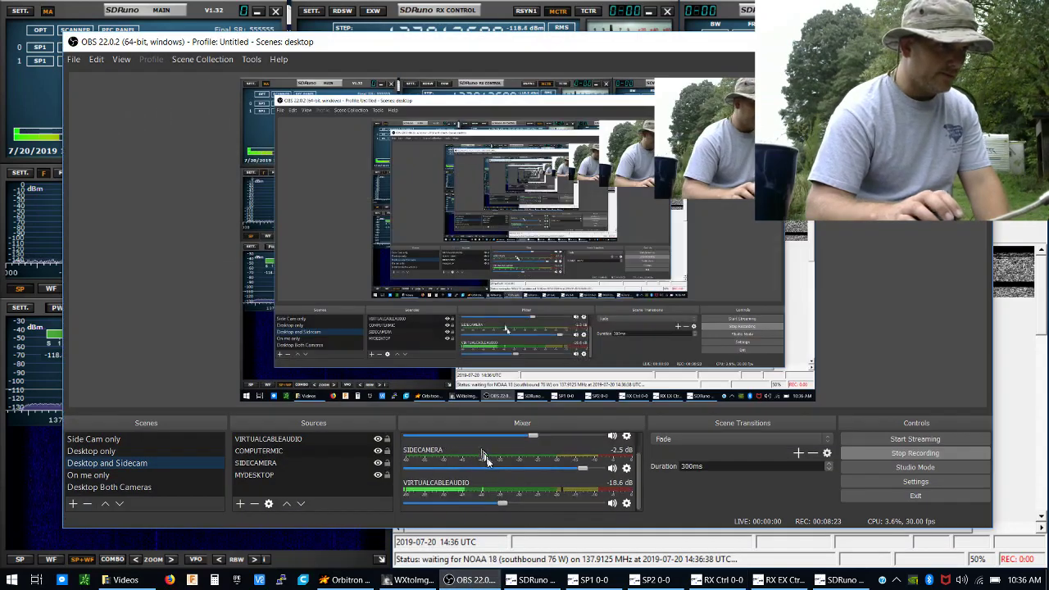
pyautogui.scroll(2, 496, 475)
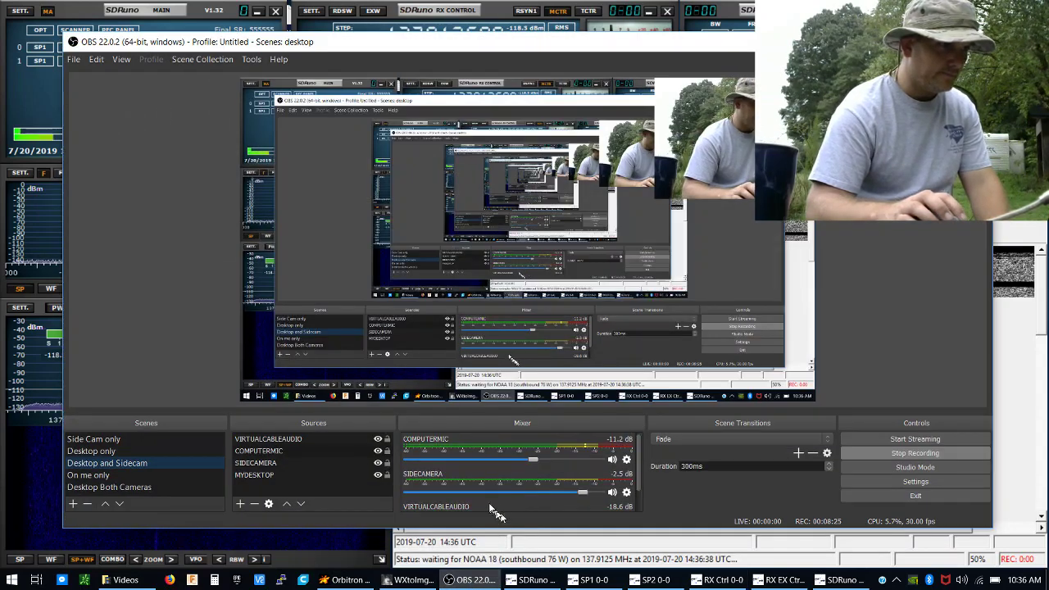
pyautogui.scroll(-2, 489, 494)
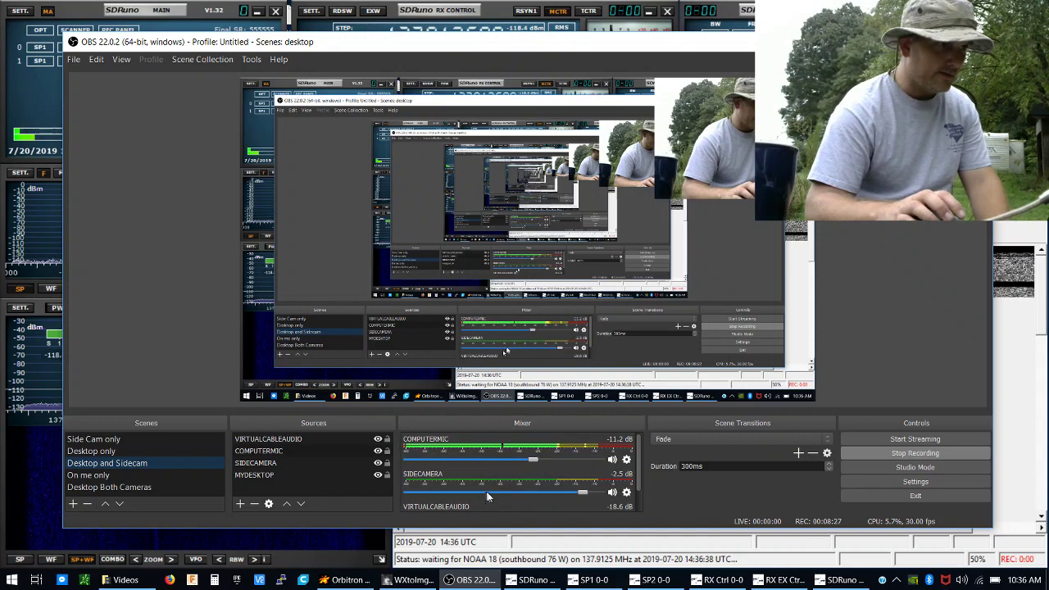
pyautogui.scroll(2, 490, 493)
pyautogui.scroll(-1, 516, 499)
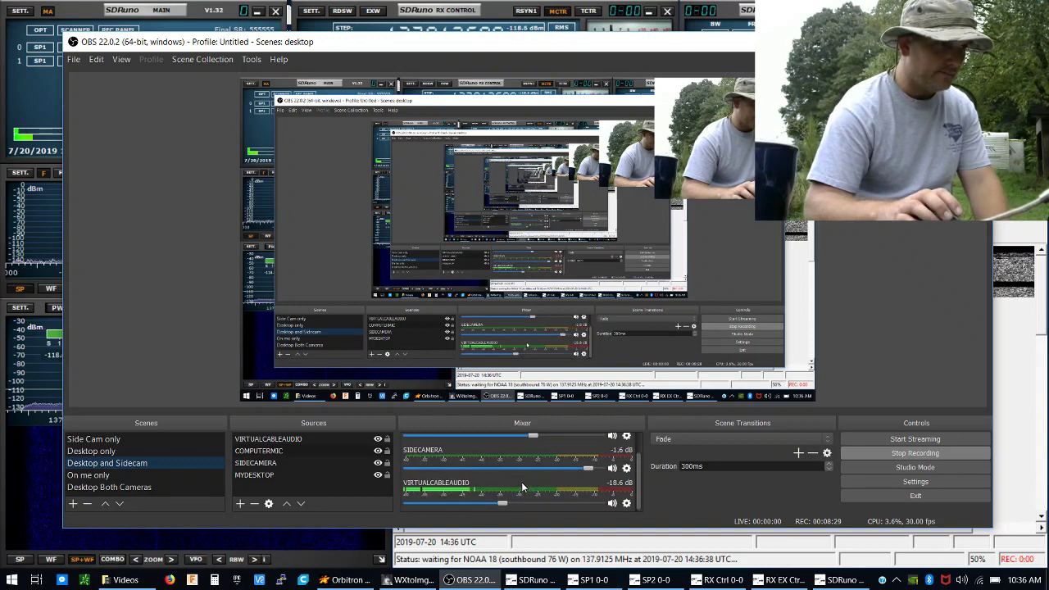
pyautogui.scroll(1, 556, 500)
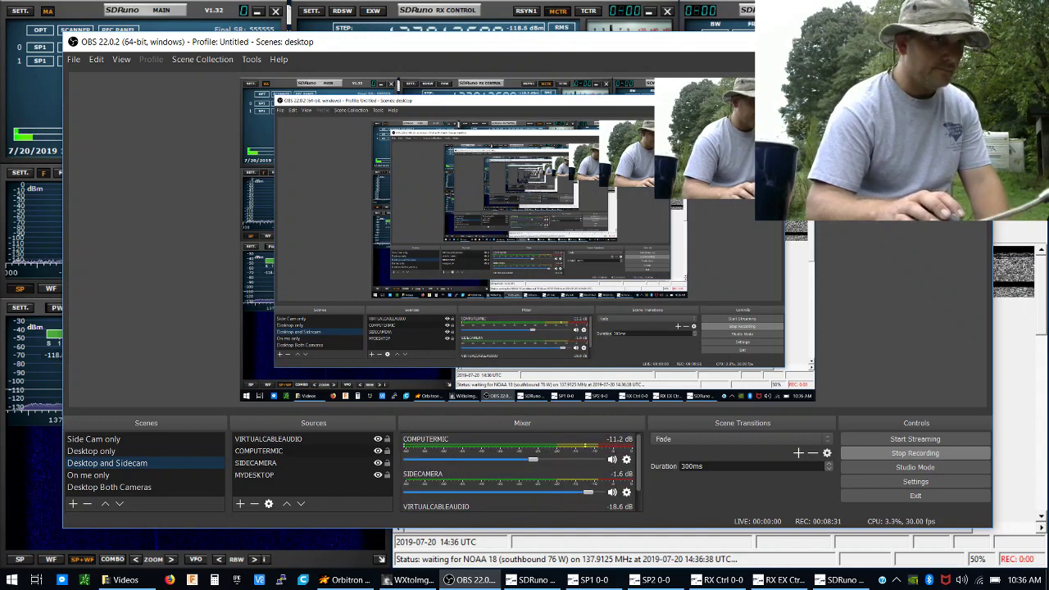
pyautogui.click(907, 41)
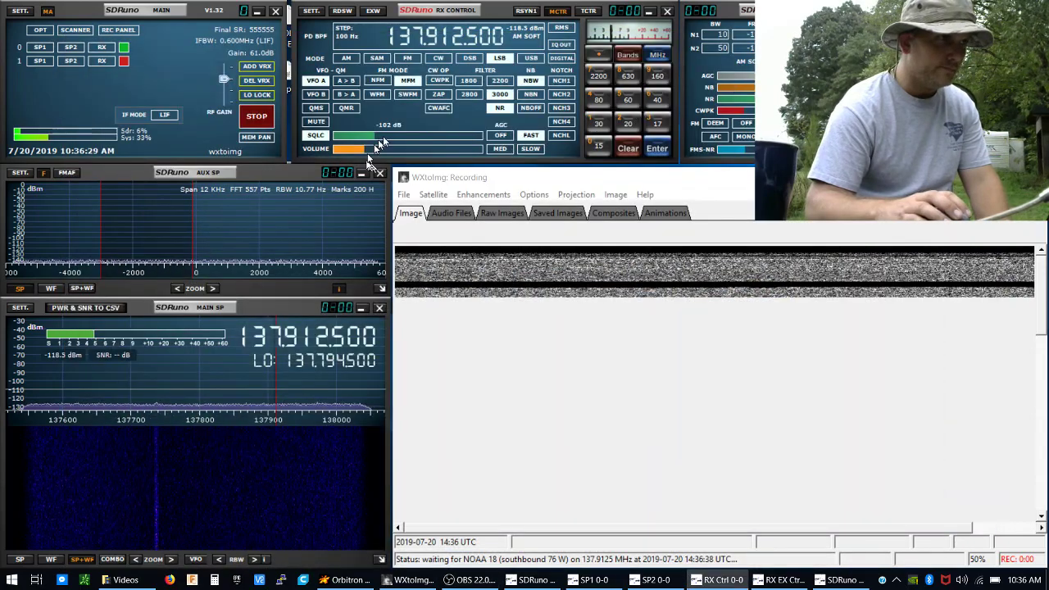
# - Set the SDRuno receiver on 137.912.500 MHz to FM mode with a 38K filter
pyautogui.click(168, 366)
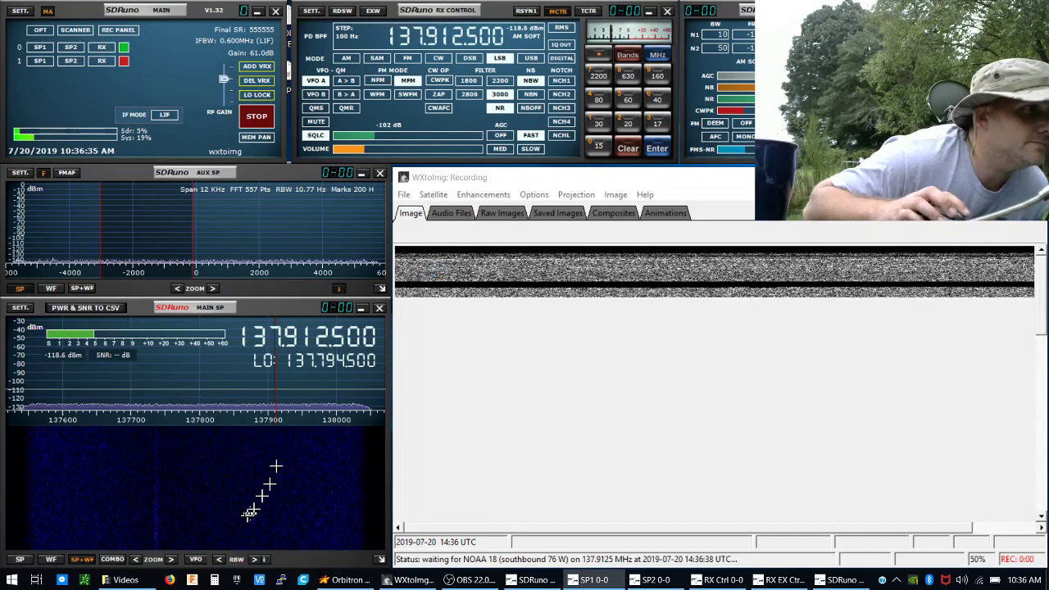
pyautogui.click(172, 560)
pyautogui.click(172, 560)
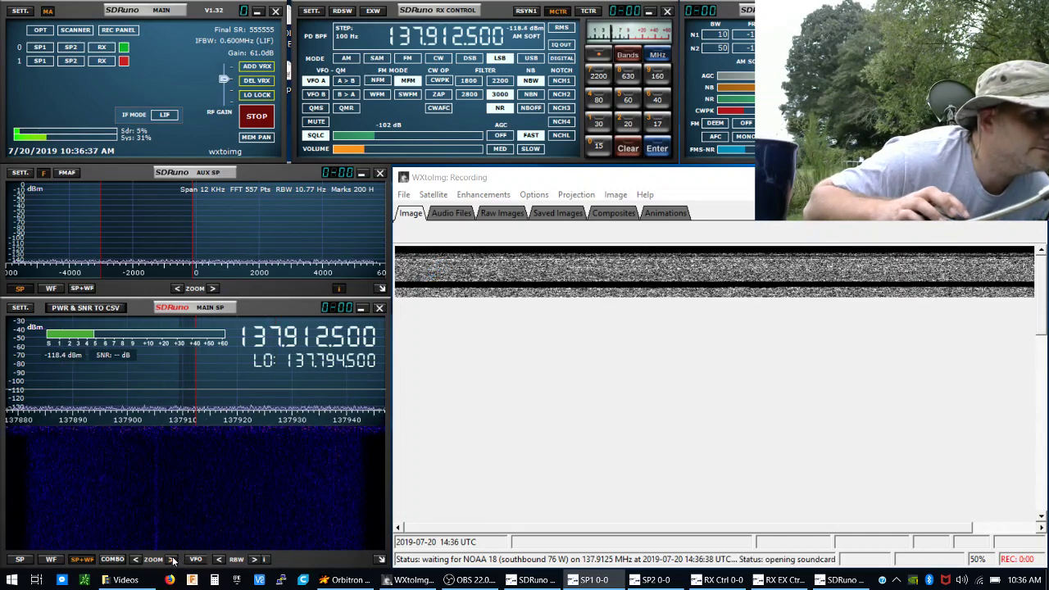
pyautogui.click(172, 559)
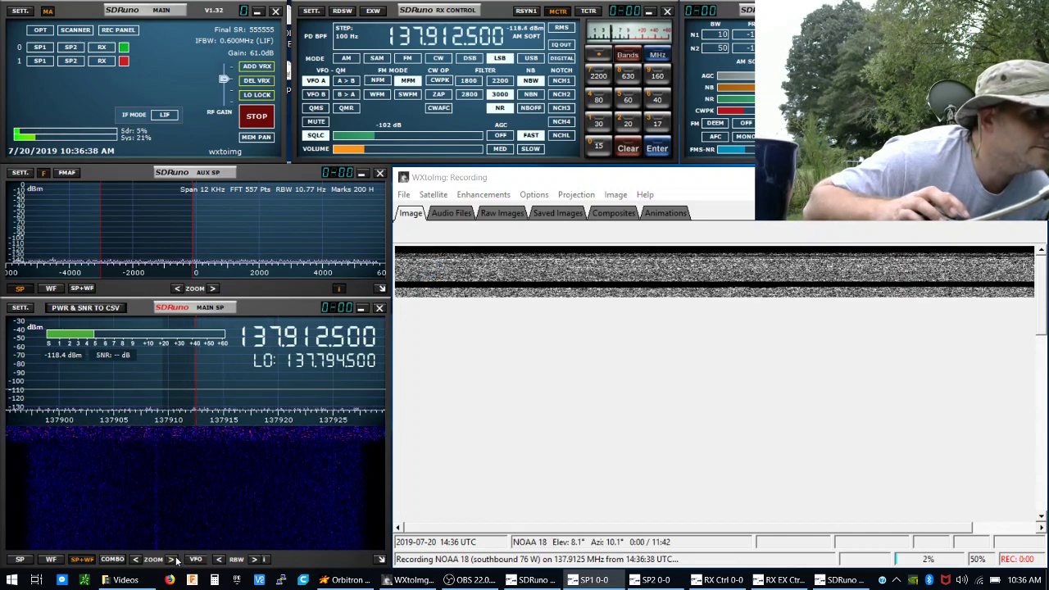
pyautogui.click(407, 58)
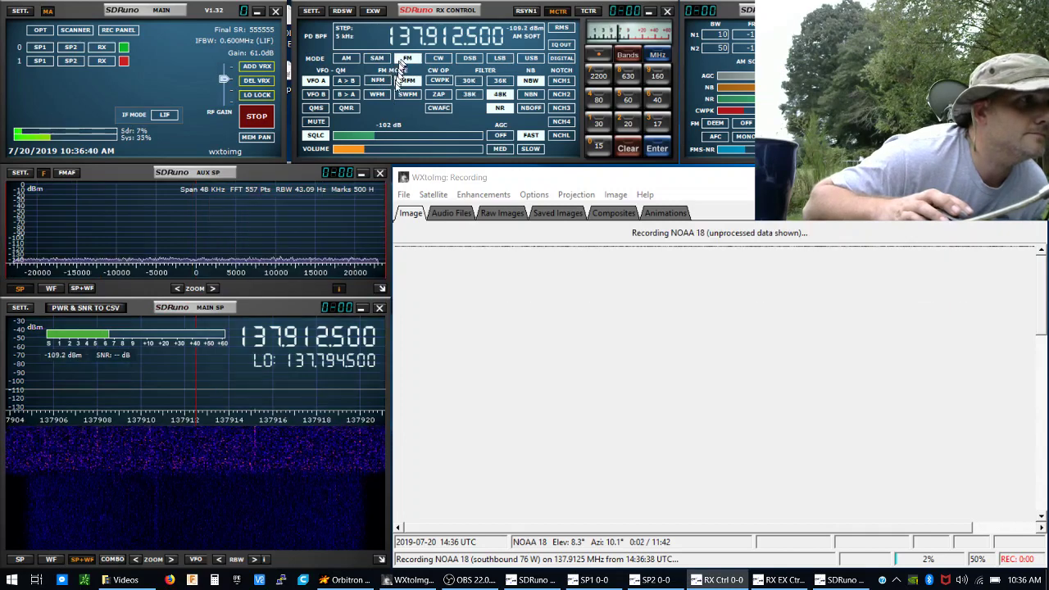
pyautogui.click(137, 559)
pyautogui.click(136, 559)
pyautogui.click(408, 123)
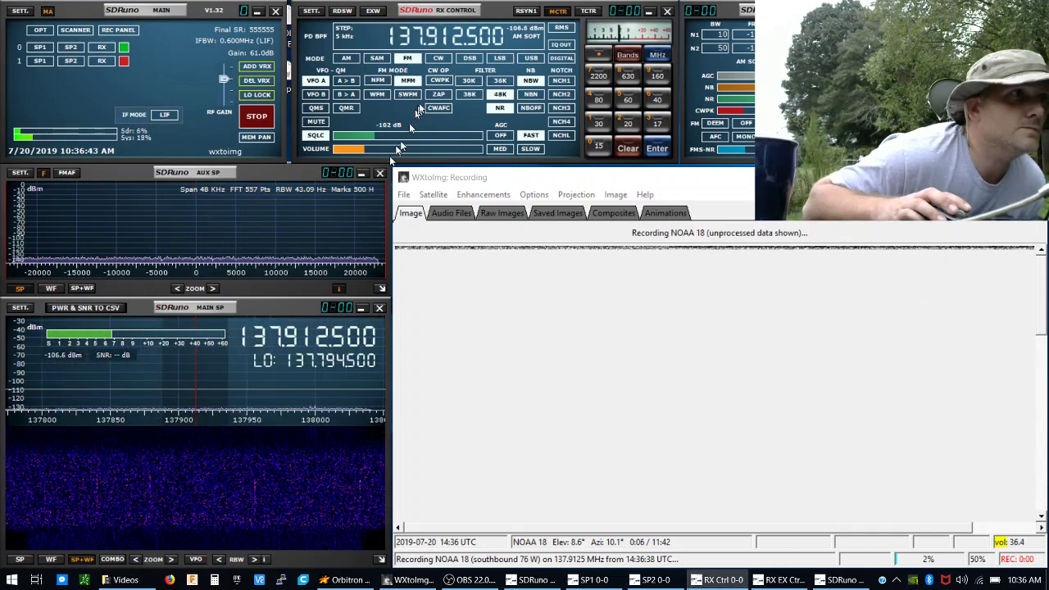
pyautogui.click(469, 95)
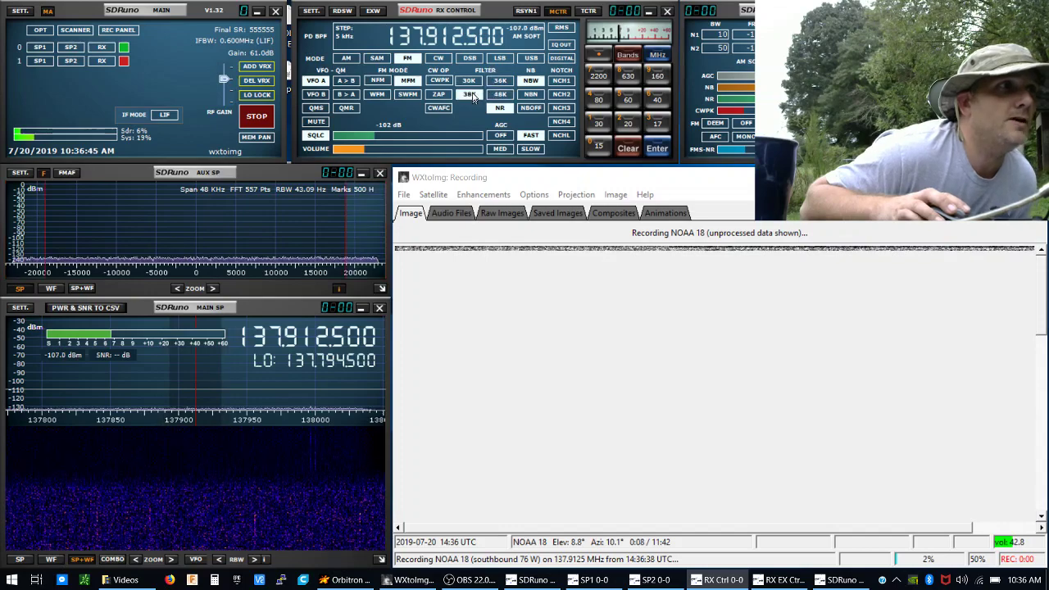
# - Turn on automatic frequency control (AFC) so the receiver follows the NOAA 18 signal
pyautogui.click(203, 420)
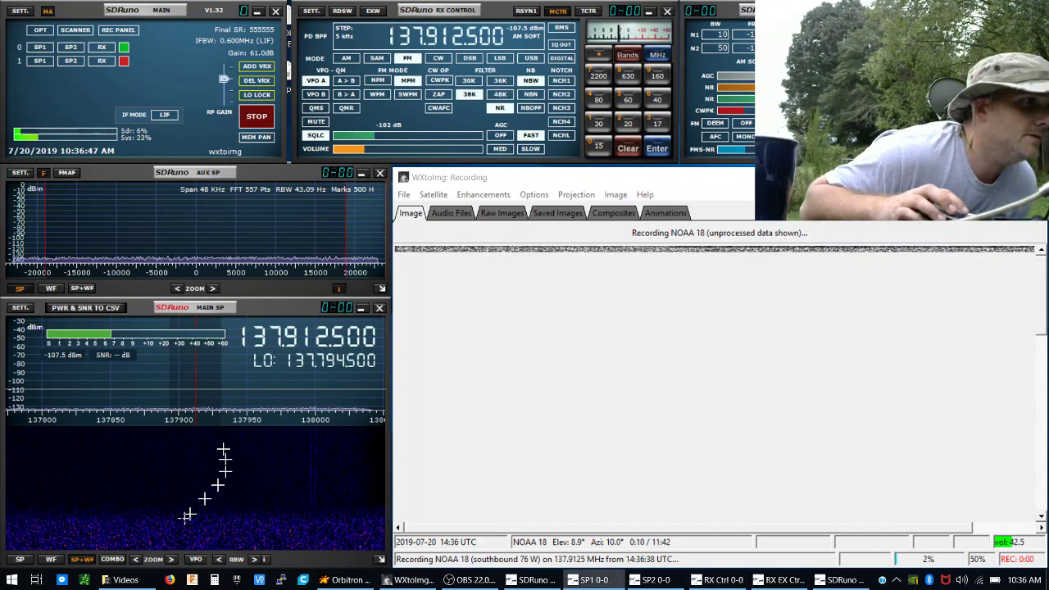
pyautogui.click(171, 559)
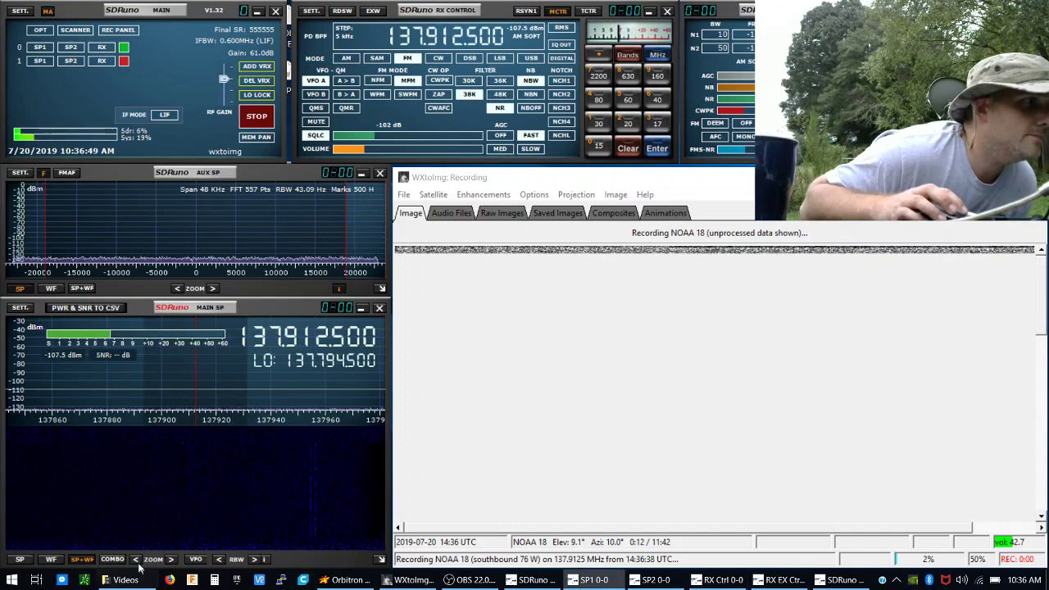
pyautogui.click(136, 559)
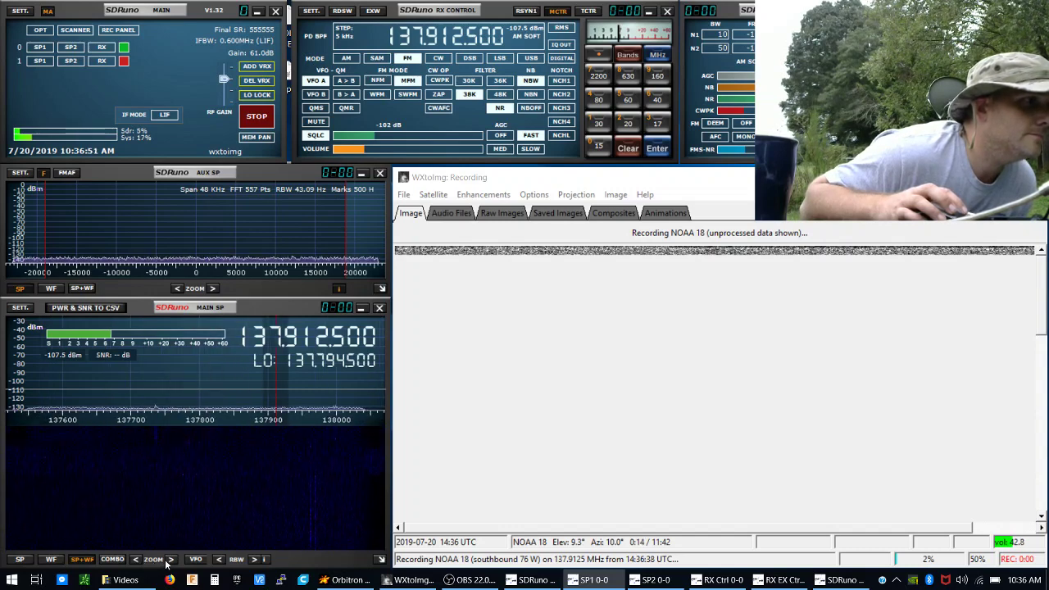
pyautogui.click(171, 559)
pyautogui.click(171, 558)
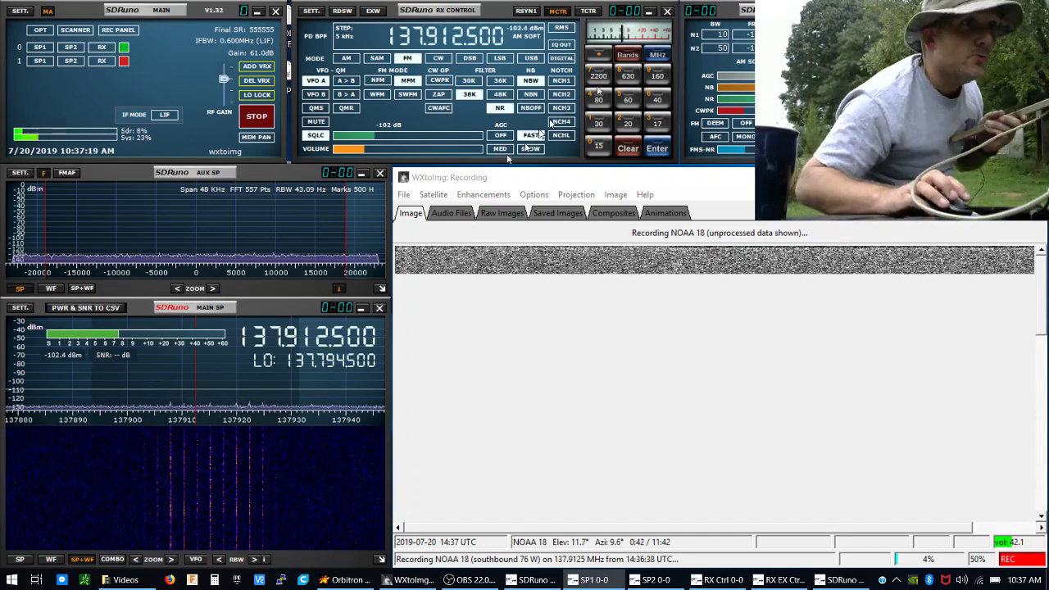
pyautogui.click(716, 137)
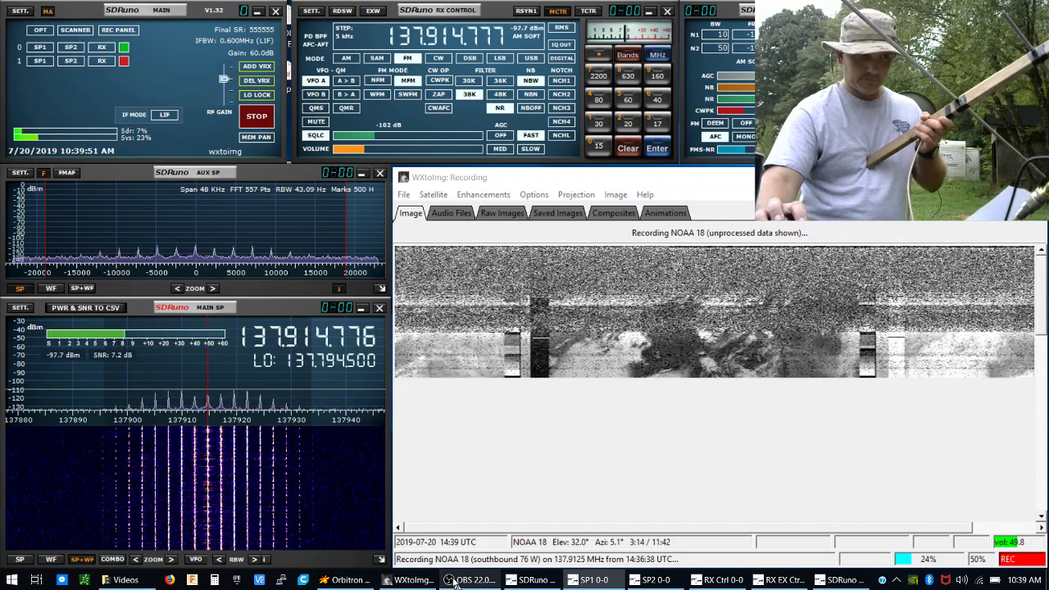
# - Switch to OBS, lower the VIRTUALCABLEAUDIO level to -34.1 dB in the mixer, and return to SDRuno
pyautogui.click(486, 581)
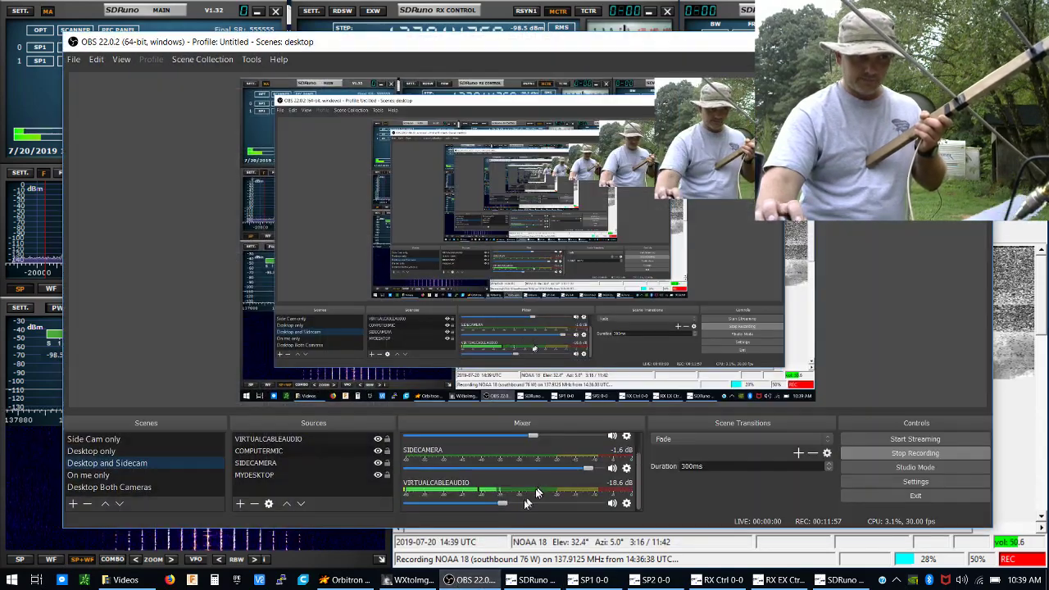
pyautogui.moveTo(506, 507)
pyautogui.mouseDown()
pyautogui.moveTo(575, 500)
pyautogui.moveTo(478, 509)
pyautogui.moveTo(486, 504)
pyautogui.mouseUp()
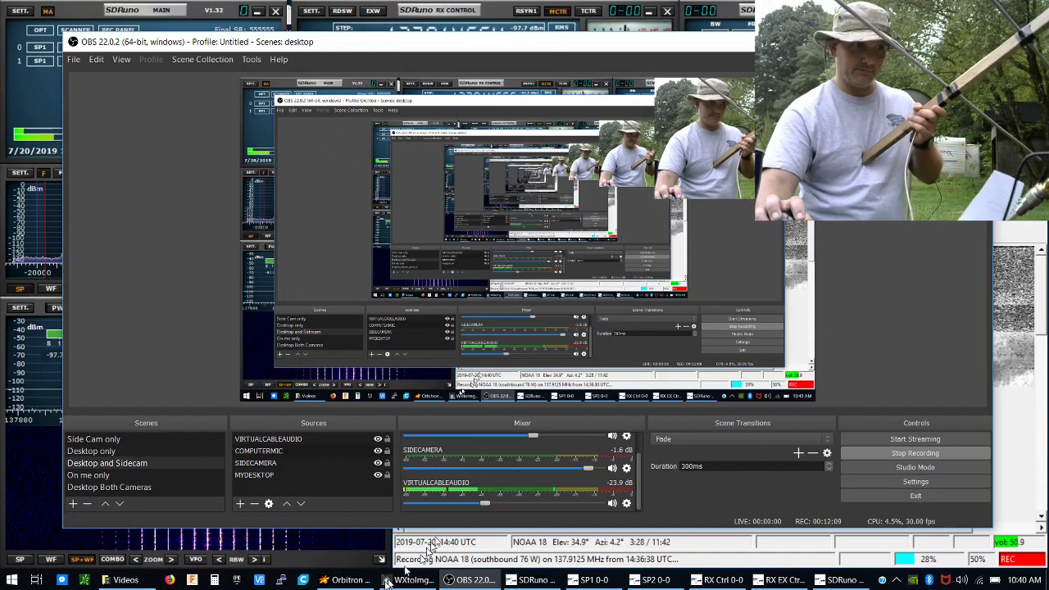
pyautogui.click(464, 576)
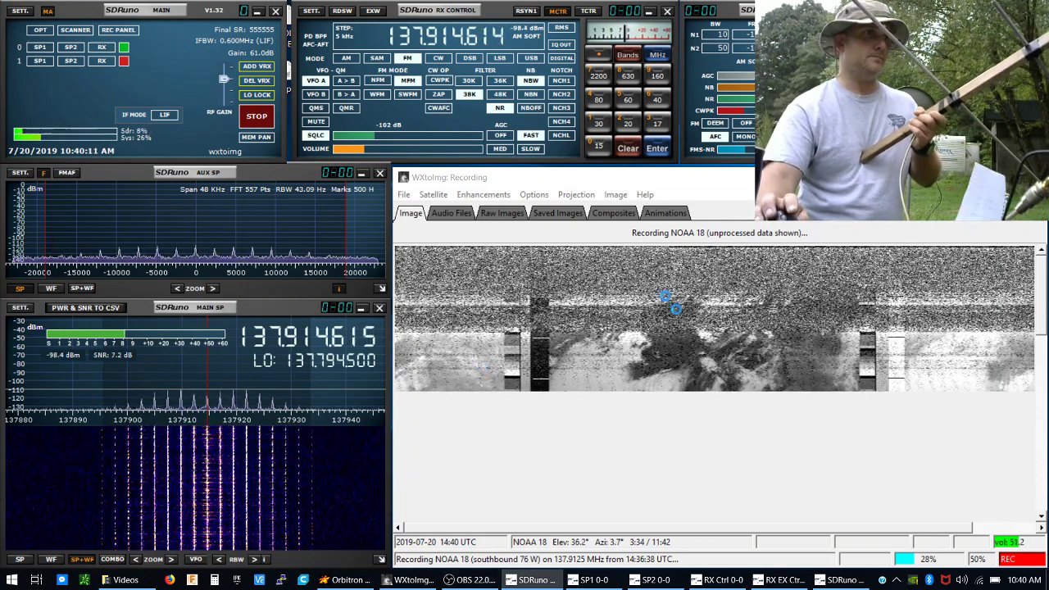
pyautogui.click(747, 10)
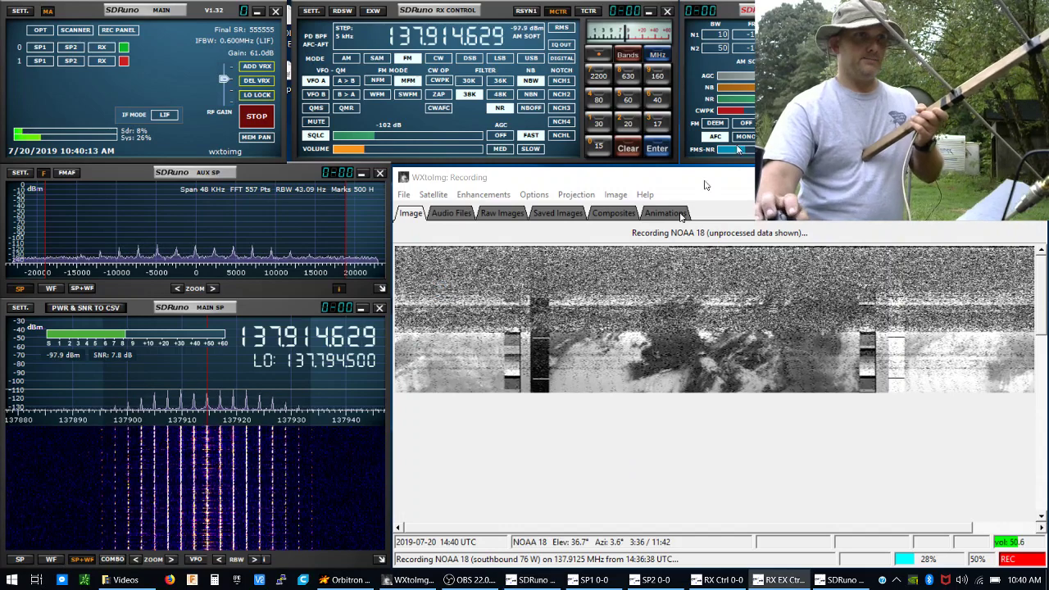
pyautogui.click(452, 580)
pyautogui.moveTo(479, 512); pyautogui.dragTo(447, 526)
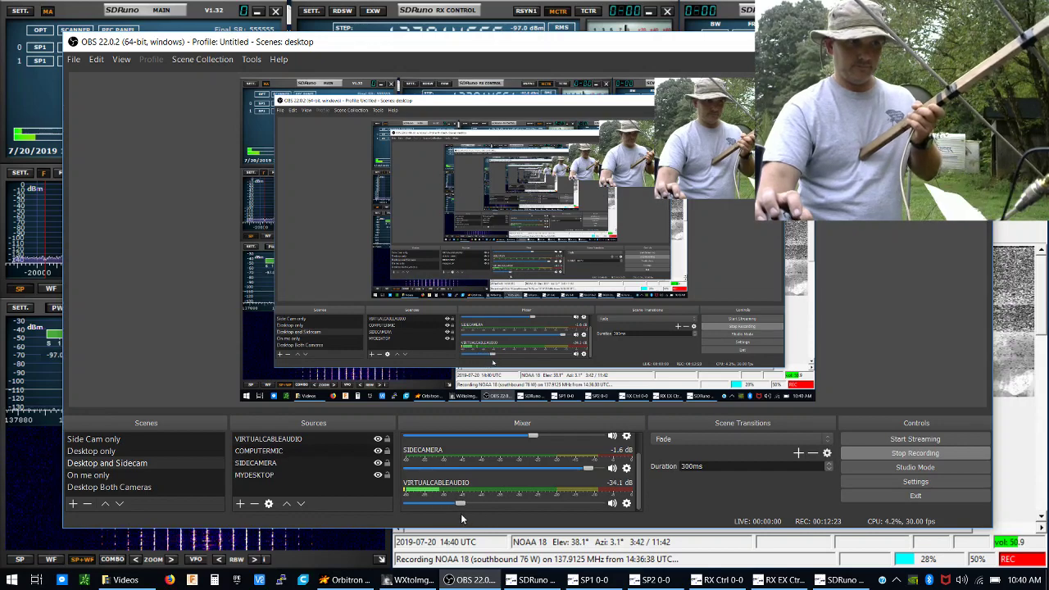
pyautogui.click(475, 579)
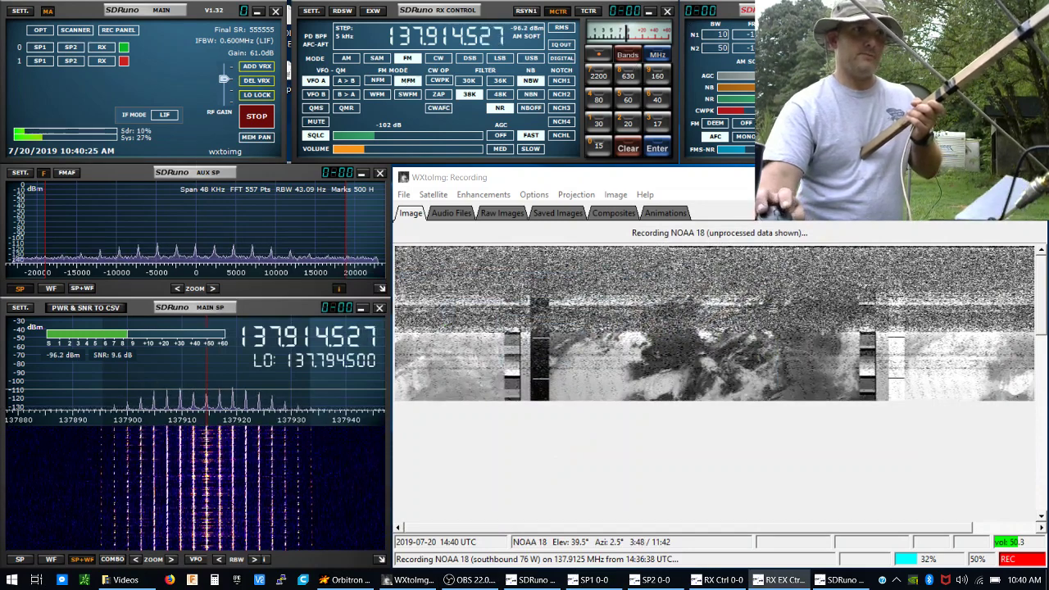
pyautogui.click(261, 402)
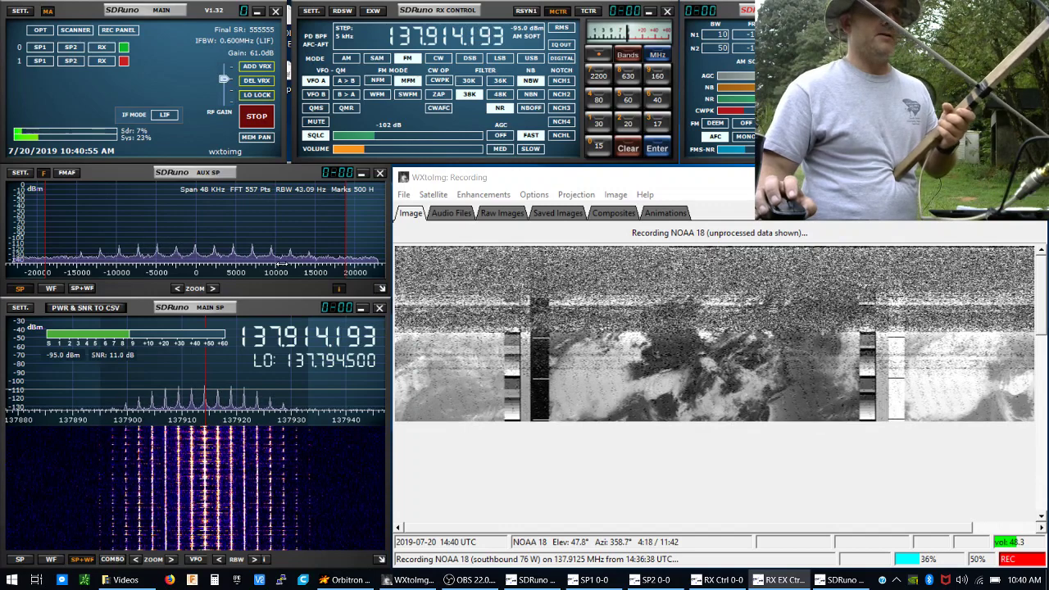
# - Switch to Firefox and try to search the web for rtl-sdr
pyautogui.click(443, 60)
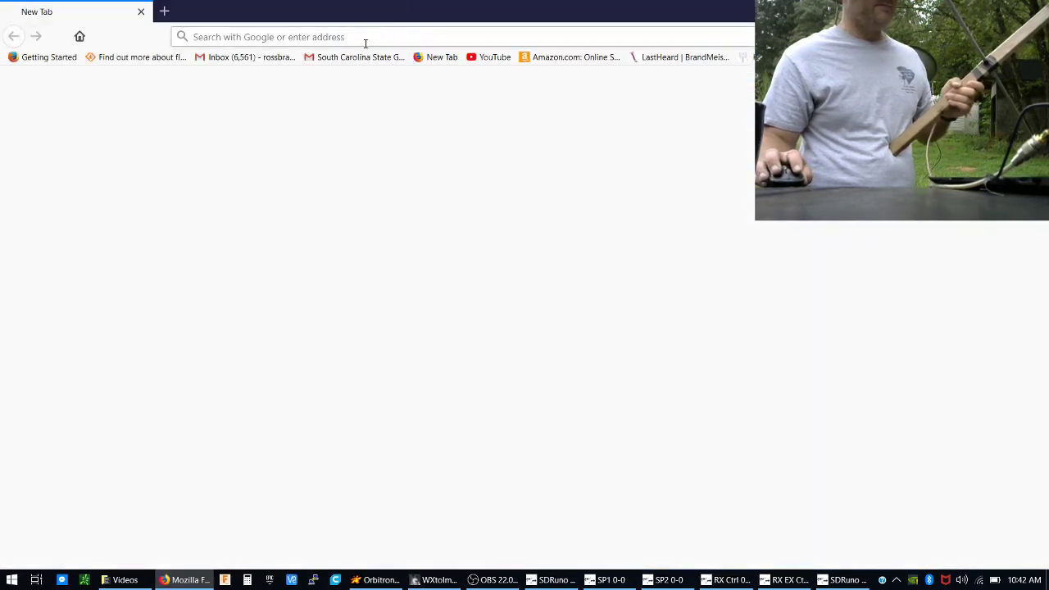
pyautogui.write('rtl')
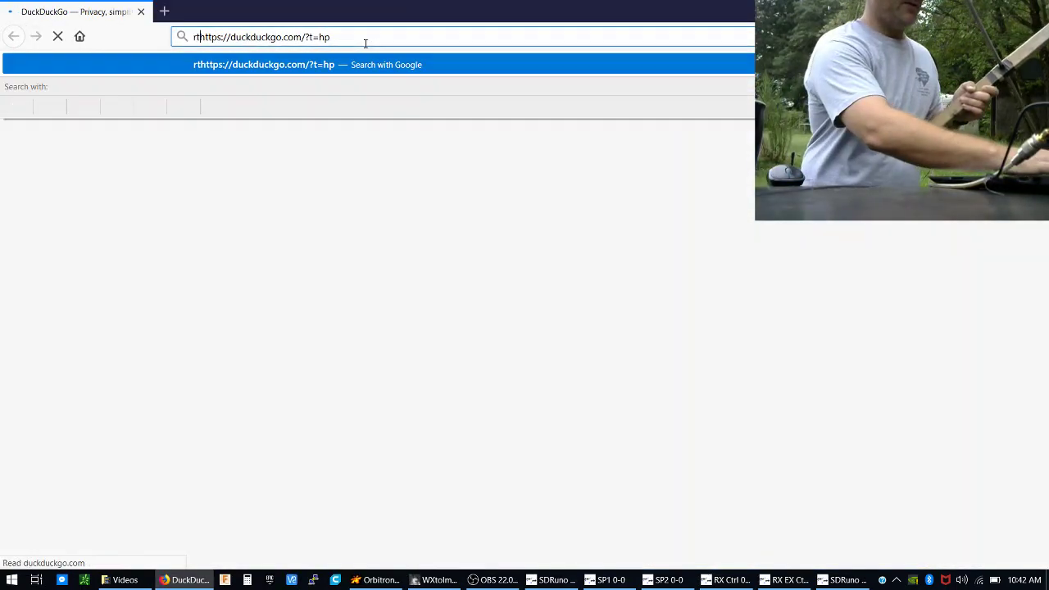
pyautogui.write('-')
pyautogui.write('sdr')
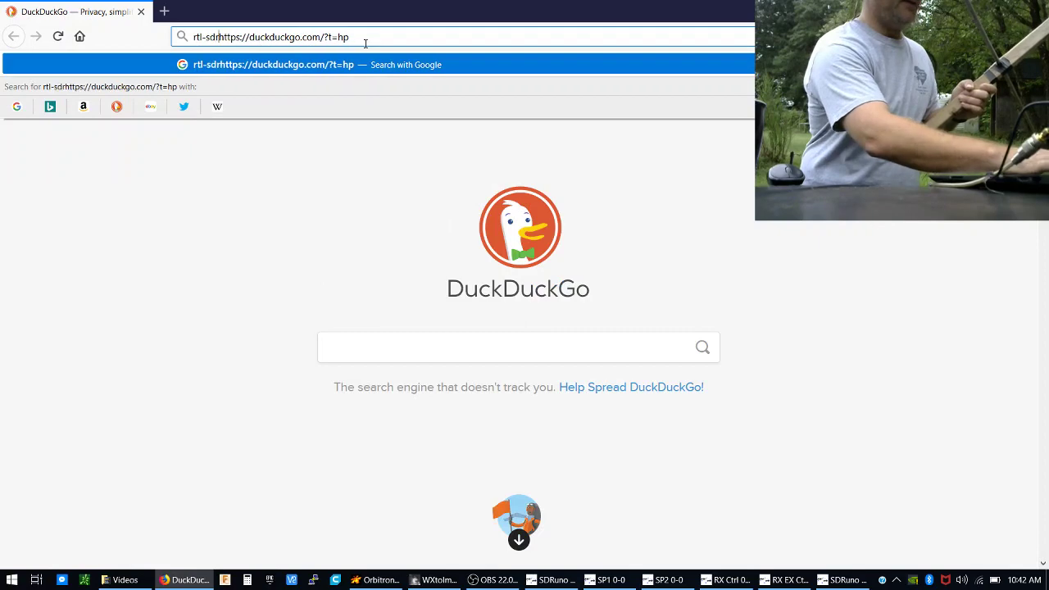
pyautogui.press('Return')
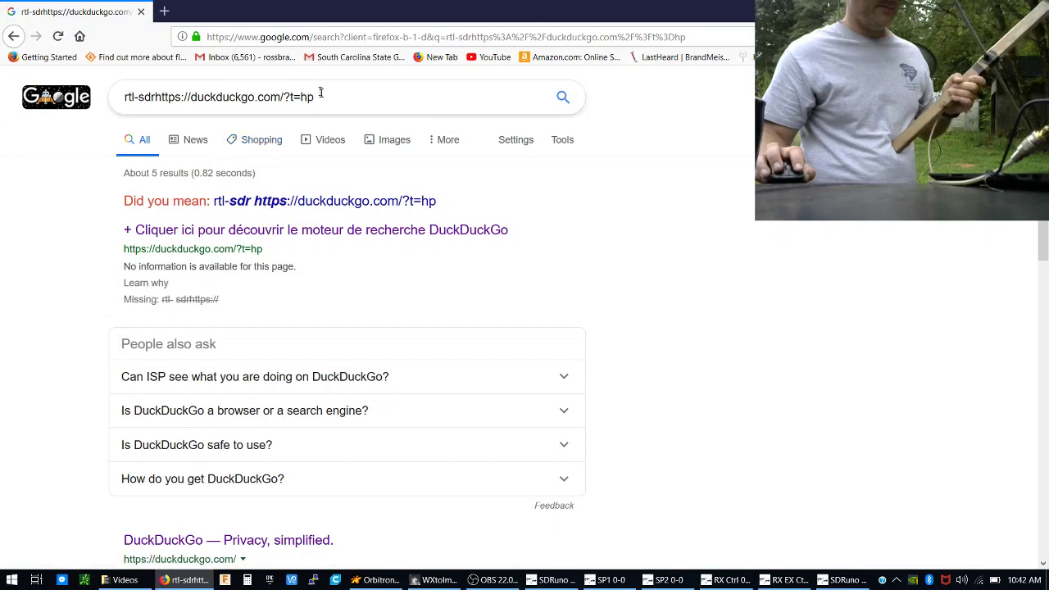
# - Search Google for rtlsdr
pyautogui.click(325, 36)
pyautogui.write('rtls')
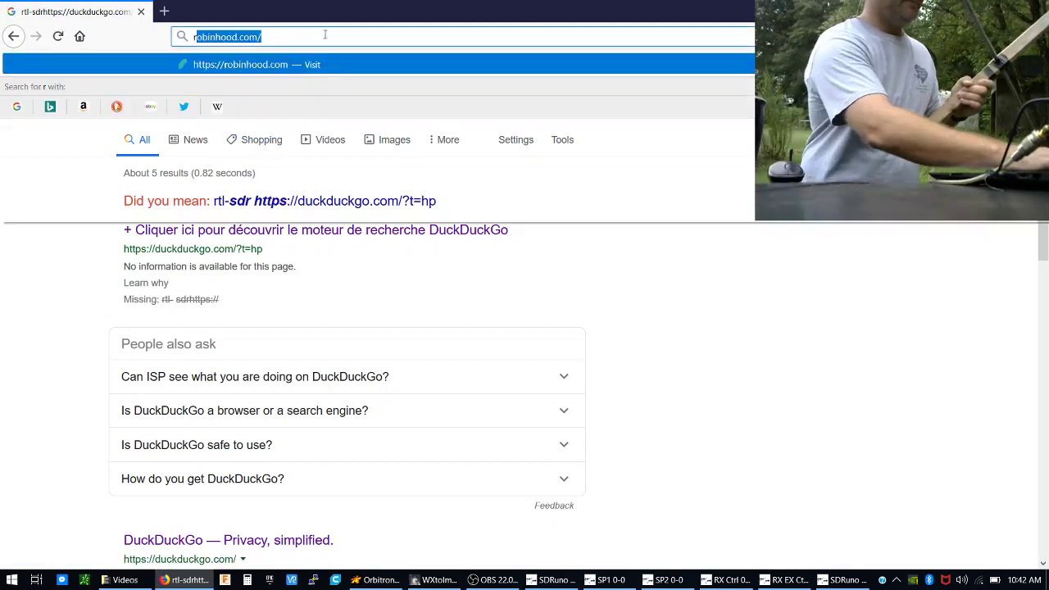
pyautogui.write('dr')
pyautogui.press('Return')
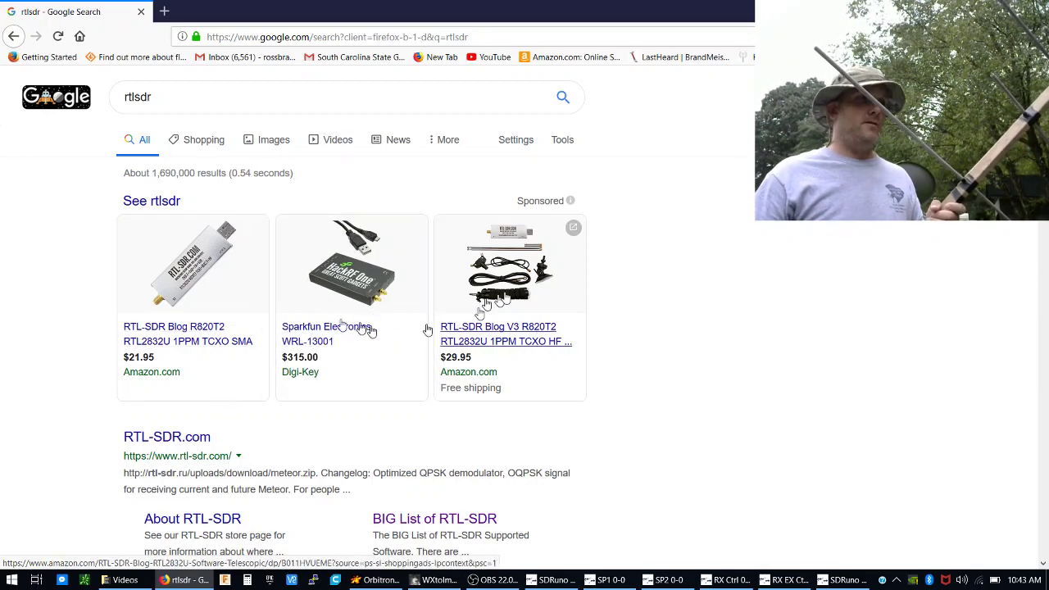
# - View the RTL-SDR.com site from the results, and open the Amazon listing for the RTL-SDR Blog R820T2 dongle
pyautogui.moveTo(177, 304)
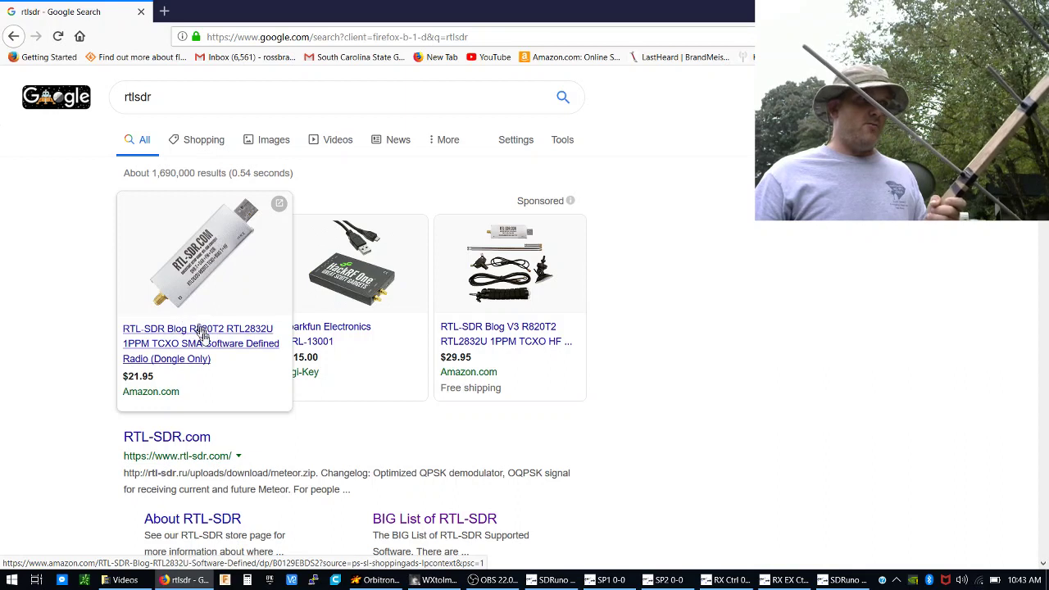
pyautogui.click(188, 441)
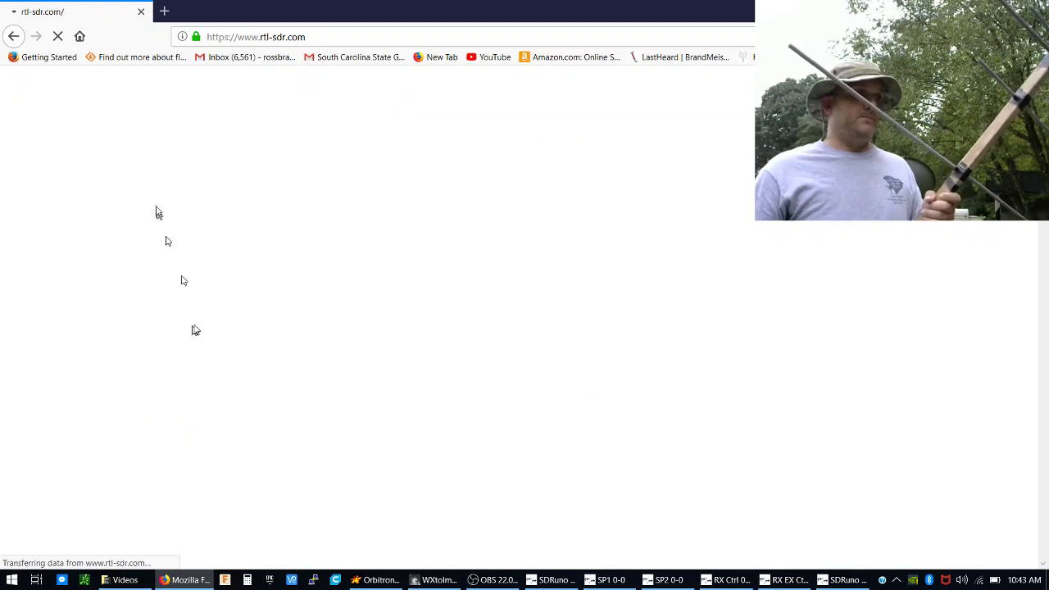
pyautogui.click(14, 36)
pyautogui.click(185, 278)
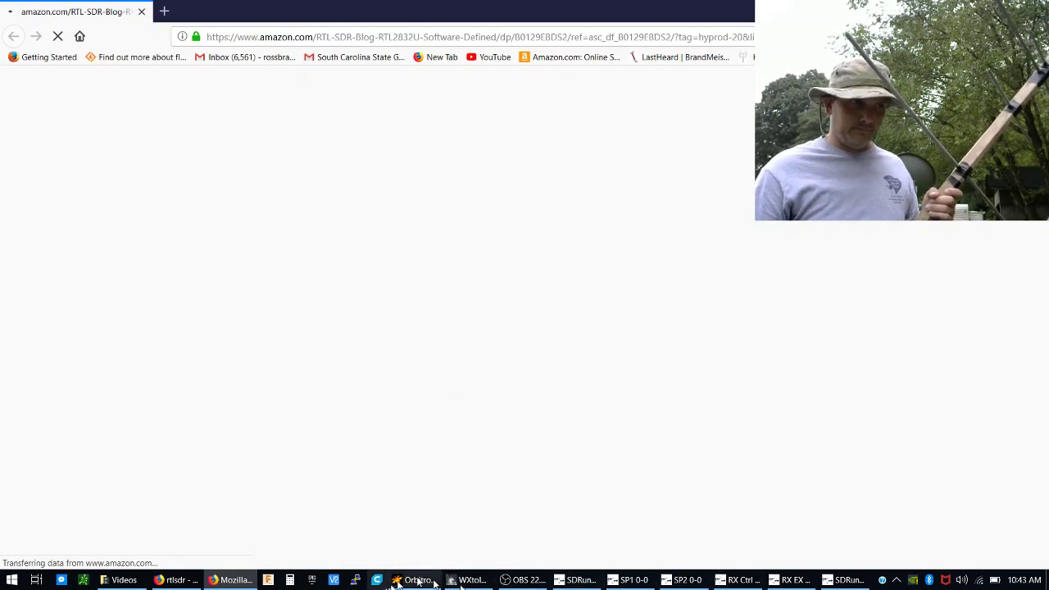
pyautogui.click(238, 580)
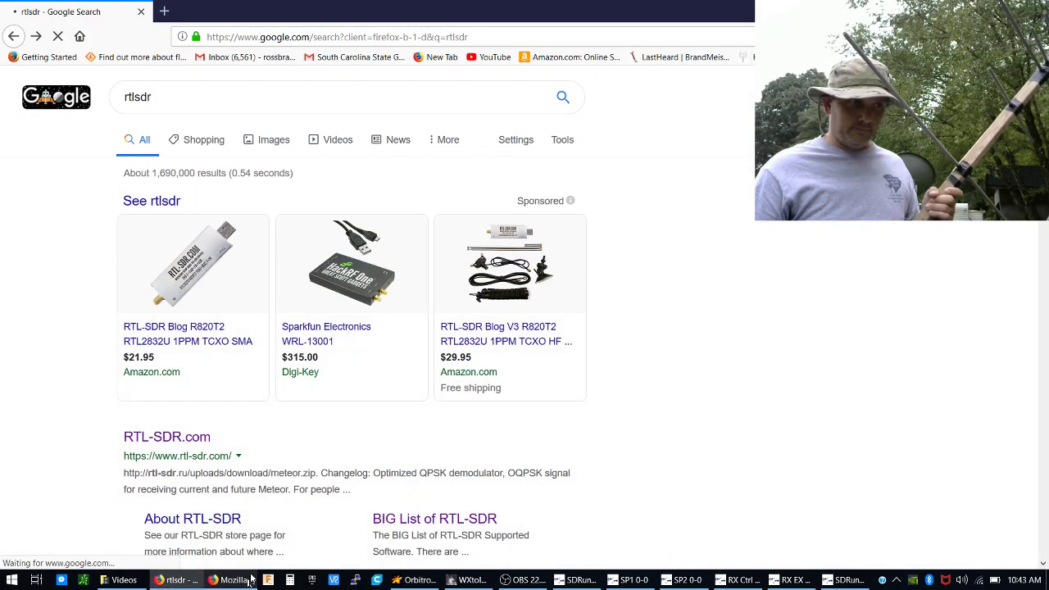
# - Return to the Amazon listing for the RTL-SDR Blog R820T2 dongle and review its photo, price and feature list
pyautogui.click(176, 580)
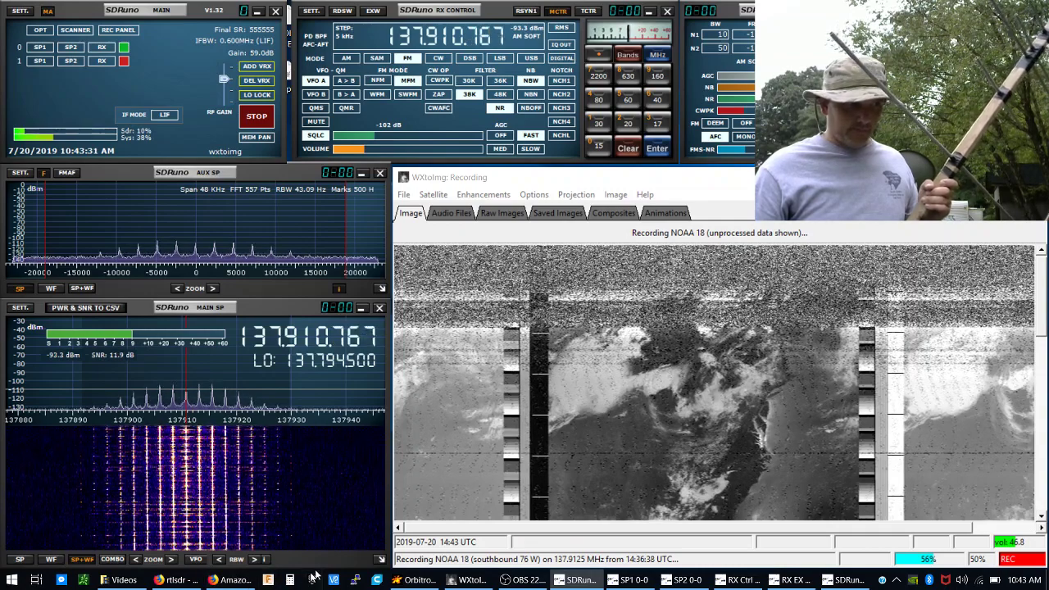
pyautogui.click(228, 580)
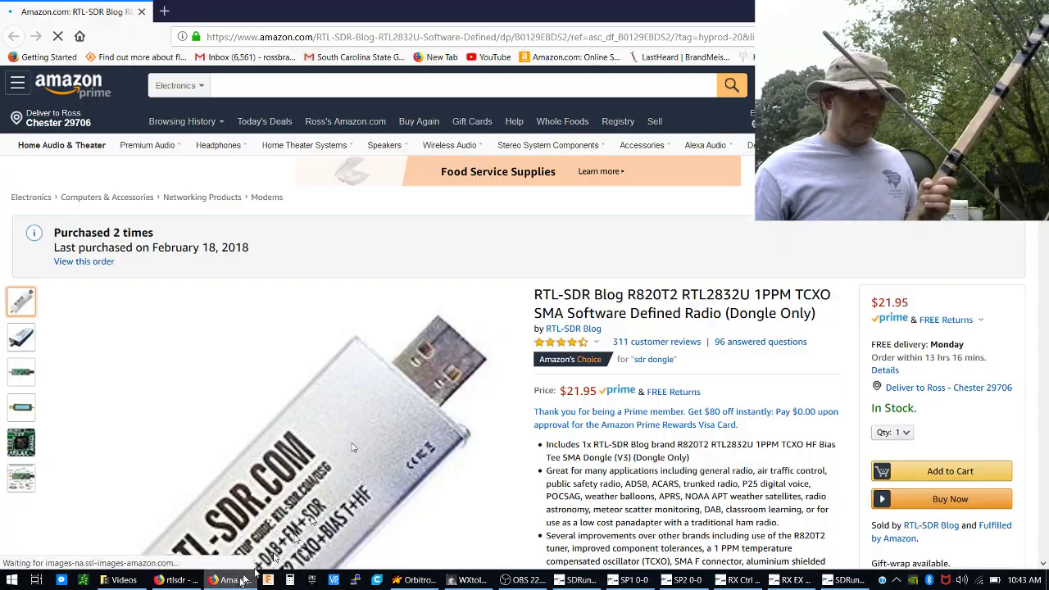
pyautogui.scroll(-7, 517, 333)
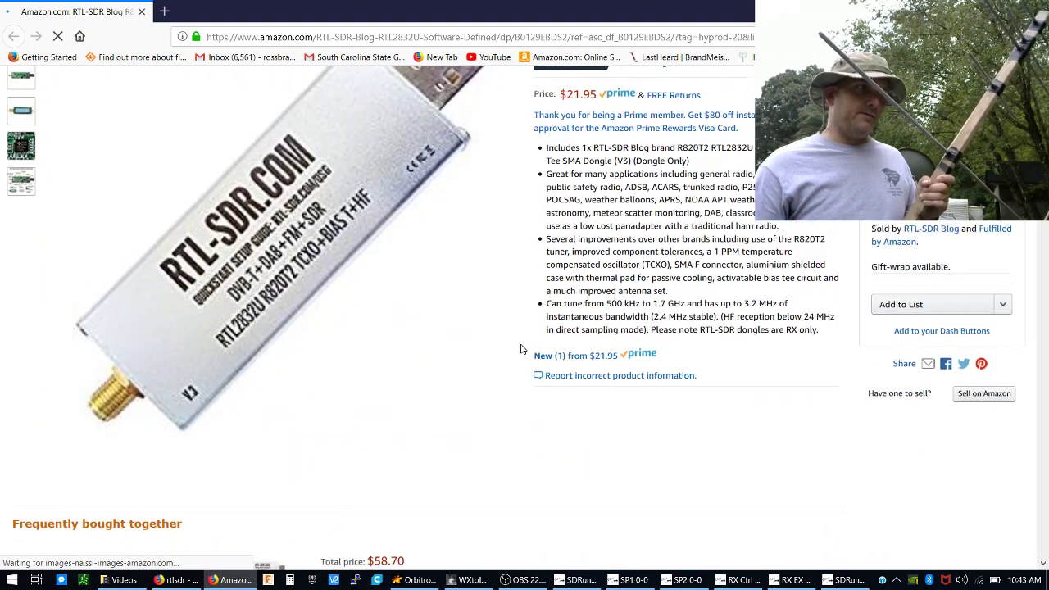
pyautogui.scroll(-8, 523, 354)
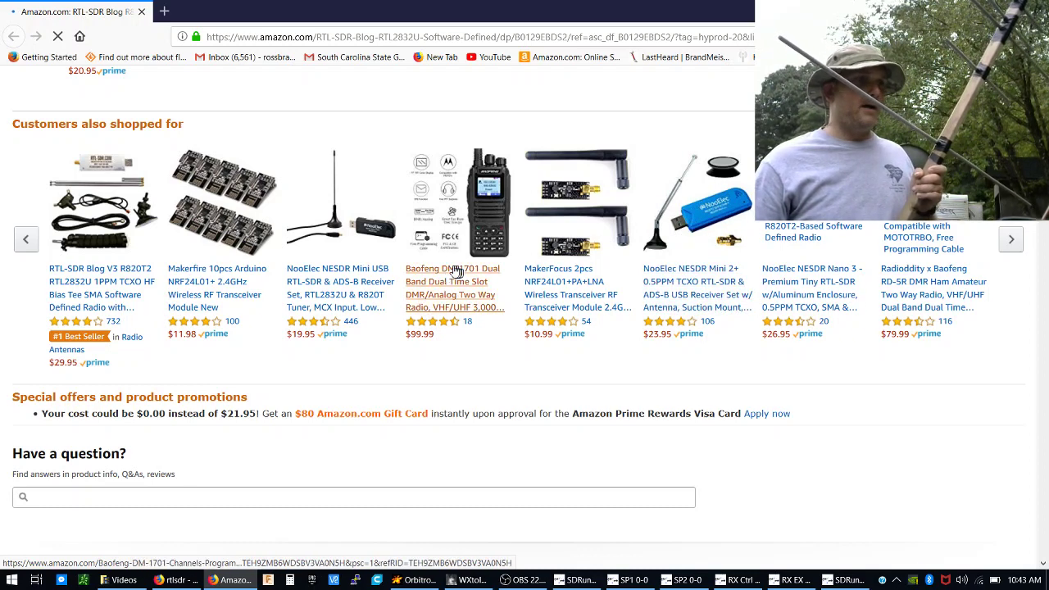
pyautogui.scroll(10, 393, 261)
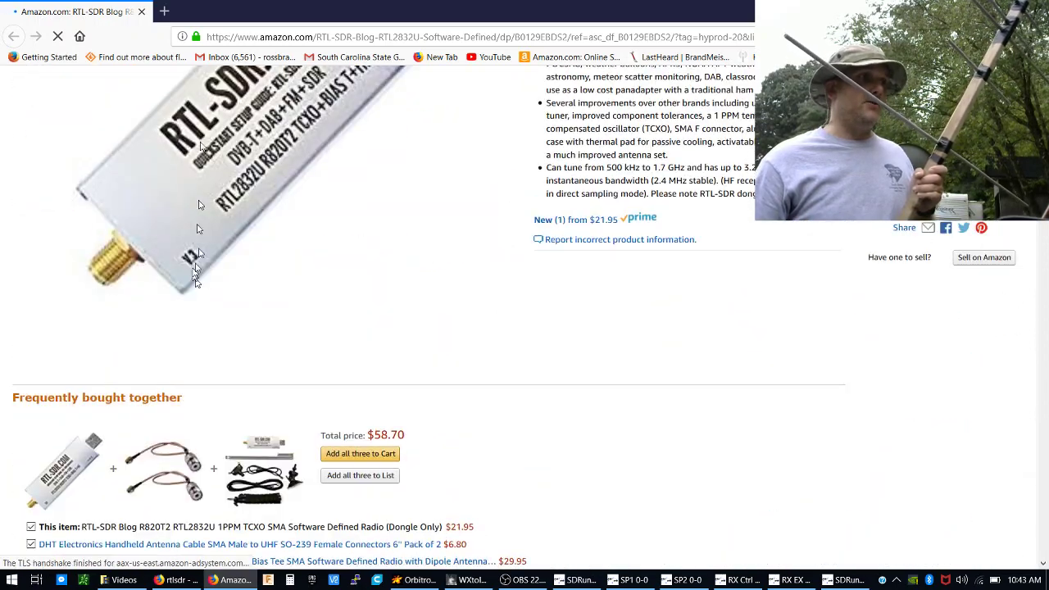
pyautogui.scroll(5, 219, 349)
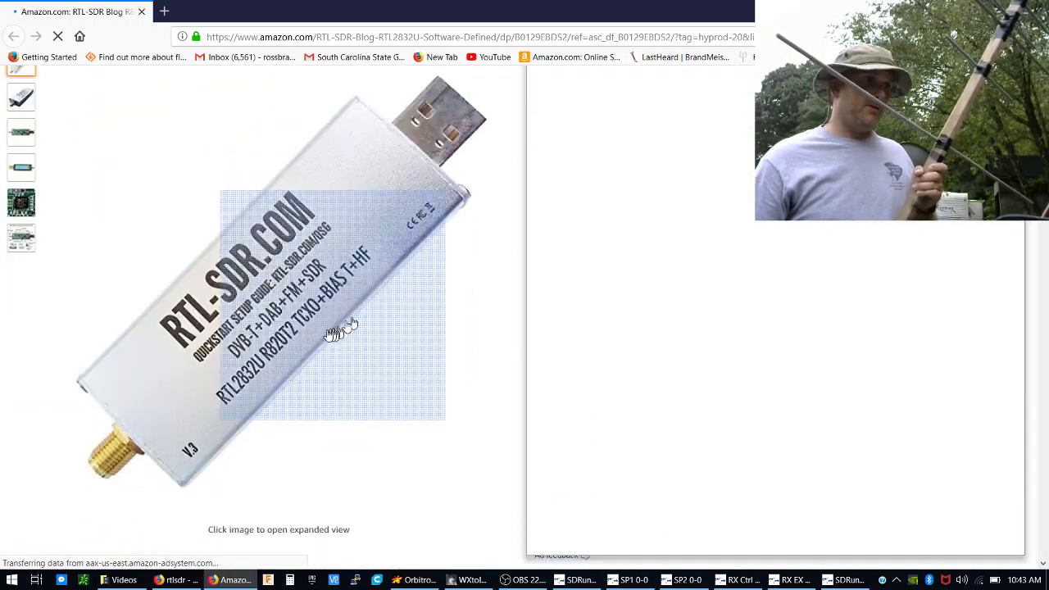
pyautogui.scroll(-5, 418, 341)
pyautogui.scroll(5, 418, 340)
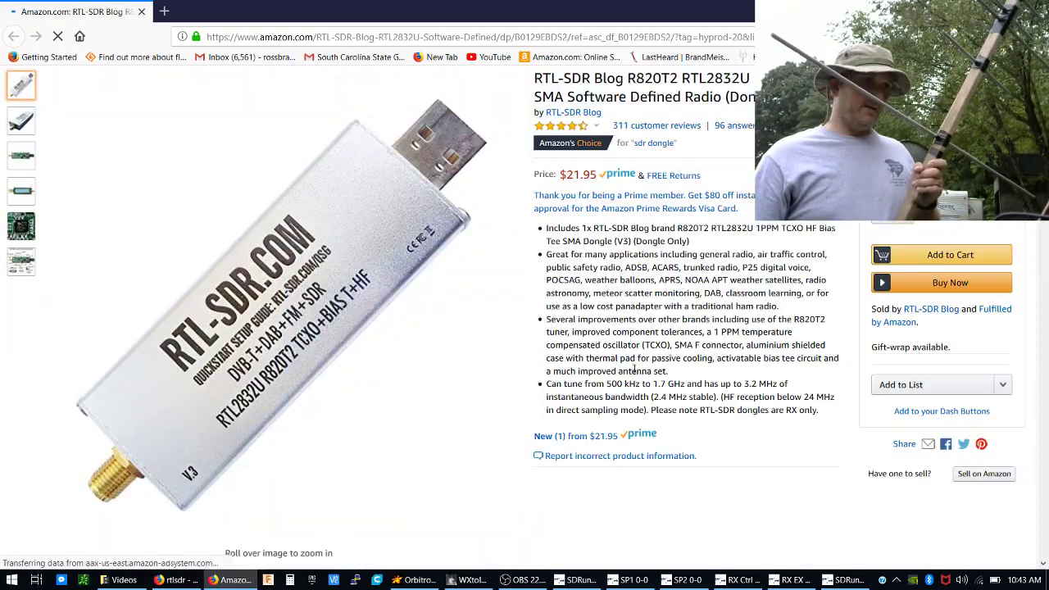
pyautogui.scroll(-3, 717, 170)
pyautogui.scroll(3, 717, 169)
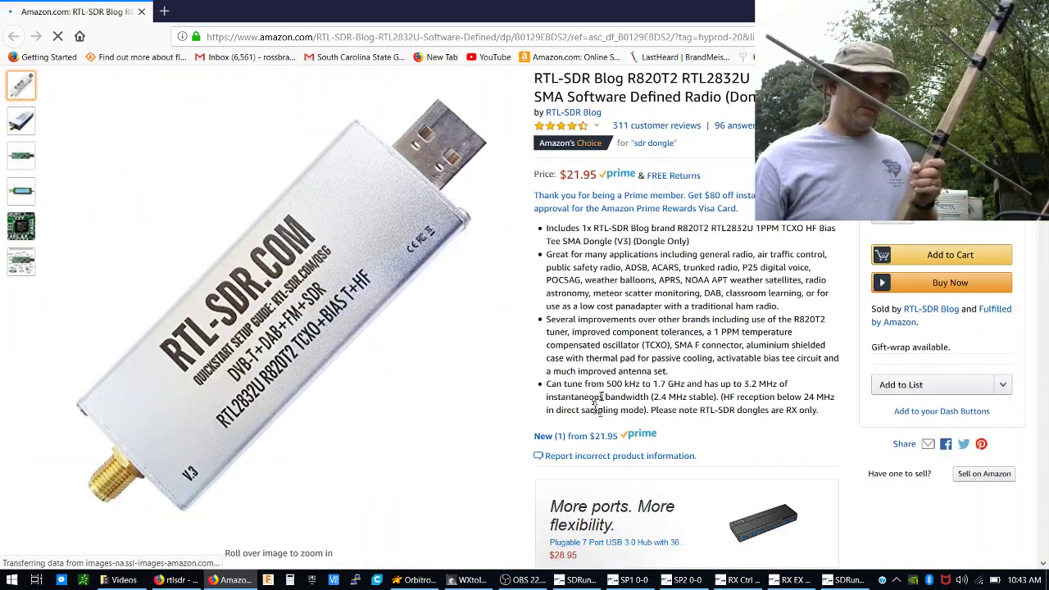
# - Highlight the dongle's tuning range of 500 kHz to 1.7 GHz in the feature list, and clear the highlight
pyautogui.moveTo(589, 390); pyautogui.dragTo(654, 373)
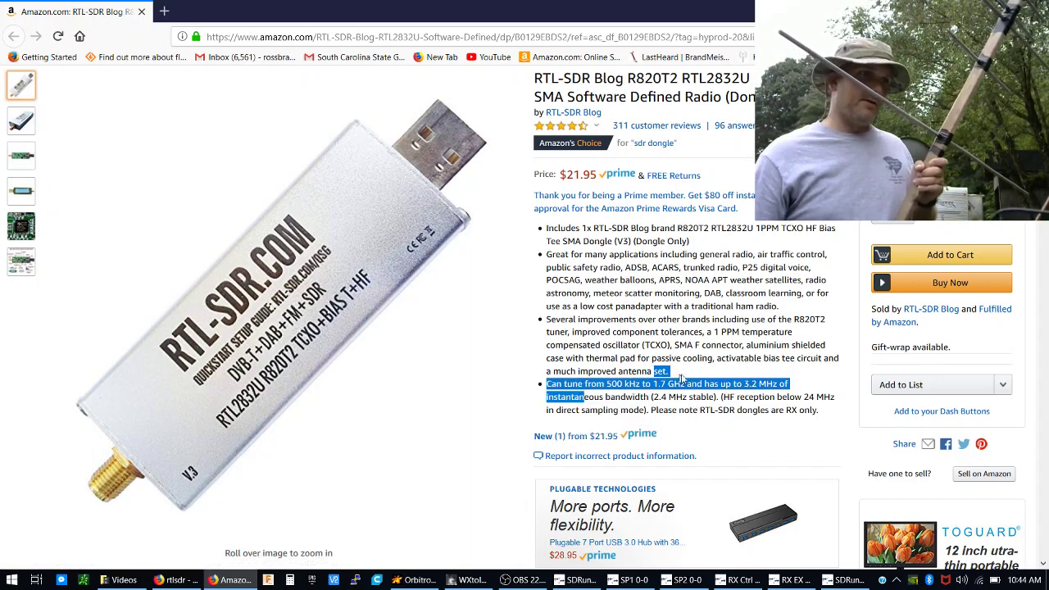
pyautogui.scroll(1, 705, 293)
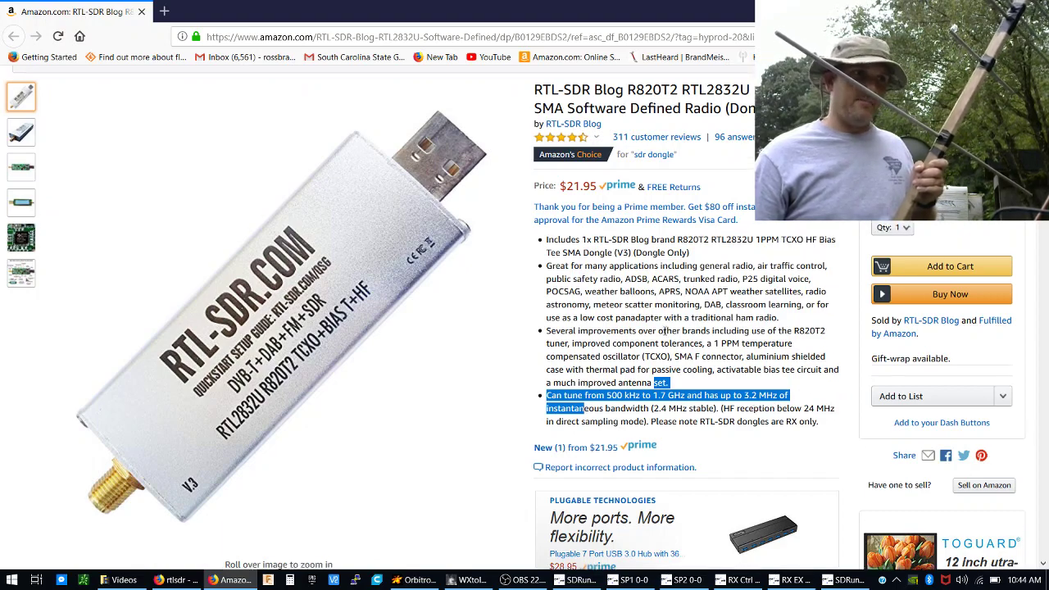
pyautogui.scroll(-1, 655, 336)
pyautogui.click(647, 315)
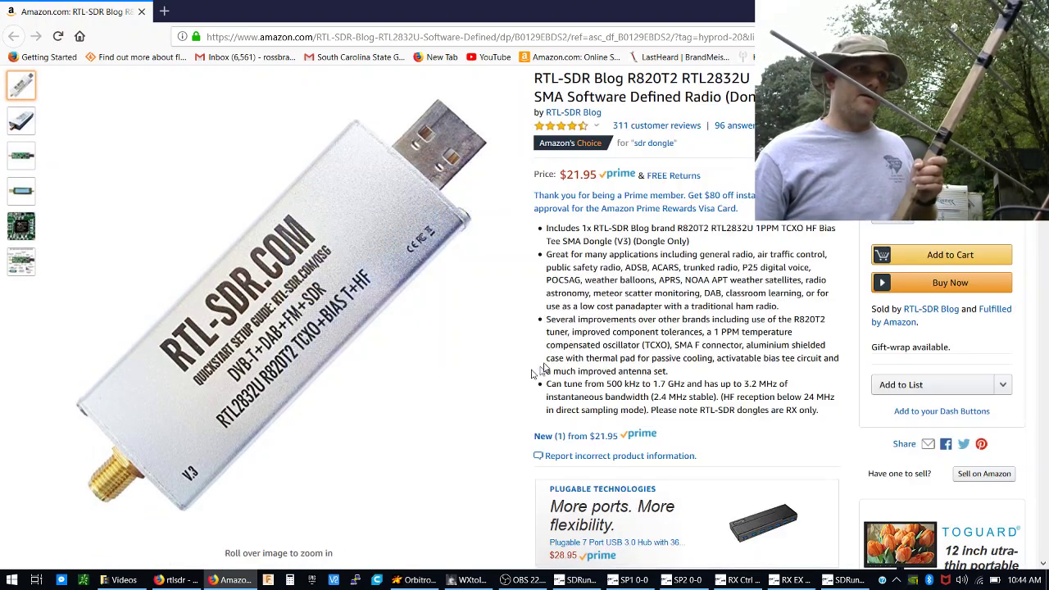
# - Look through the related RTL-SDR receivers and bundles on the dongle's page, and return to the start of the listing
pyautogui.scroll(-15, 582, 366)
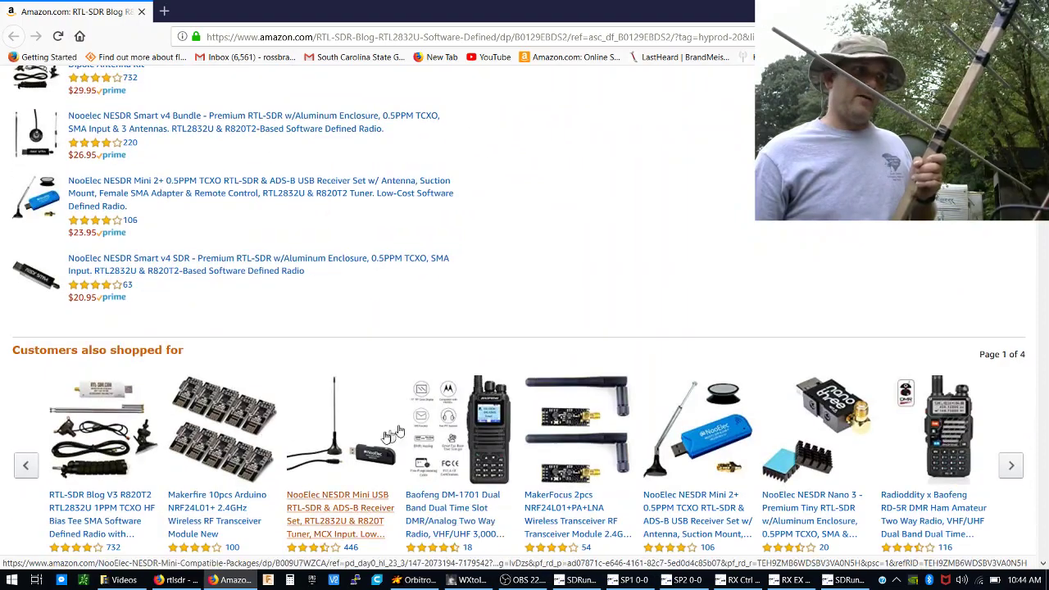
pyautogui.scroll(4, 339, 426)
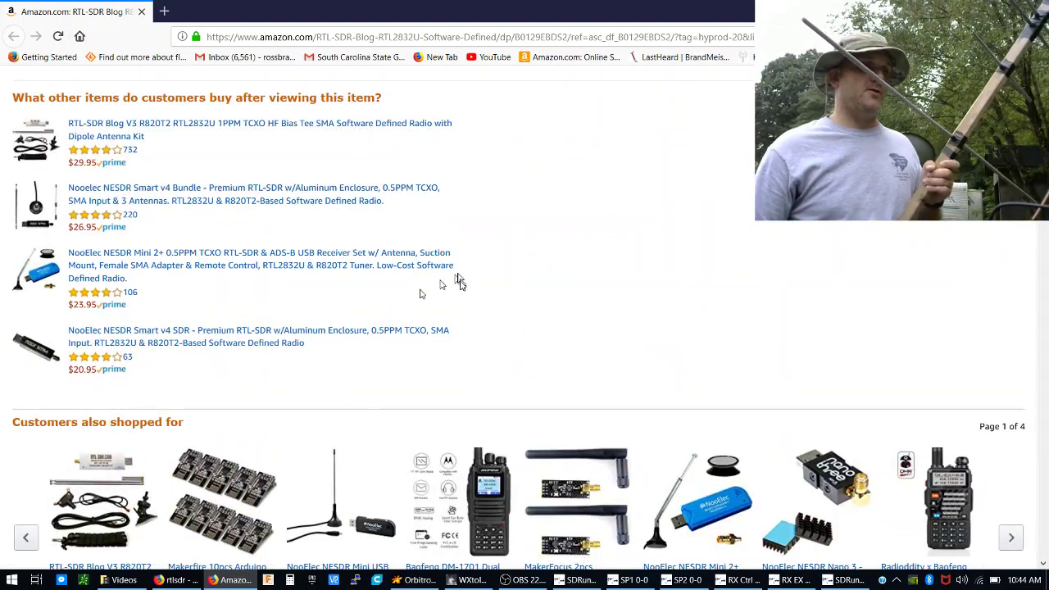
pyautogui.scroll(-8, 302, 386)
pyautogui.scroll(20, 241, 382)
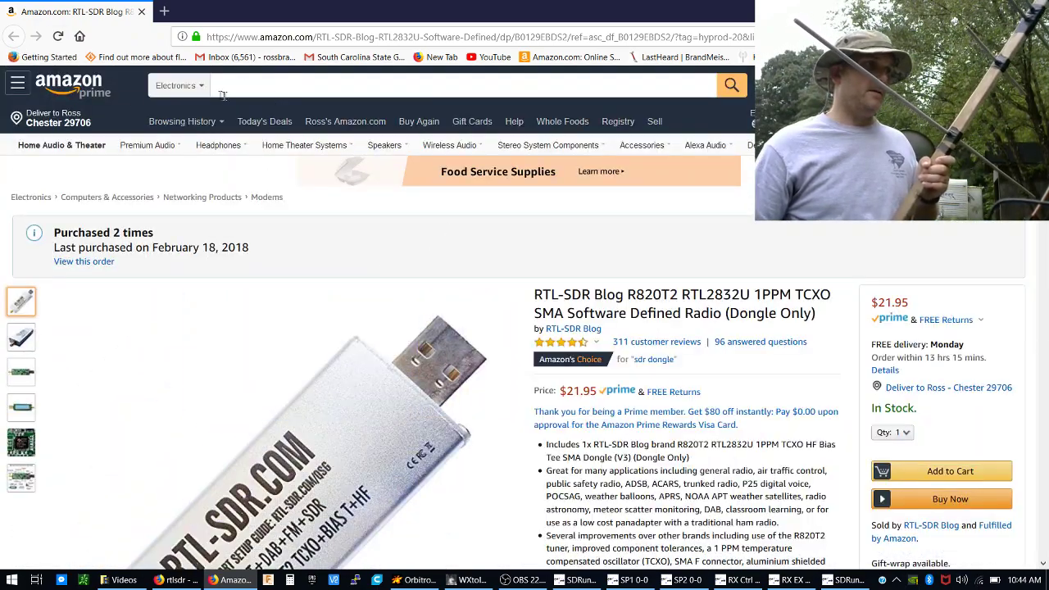
# - Search Amazon's Electronics department for mfj 1722
pyautogui.click(197, 85)
pyautogui.click(106, 111)
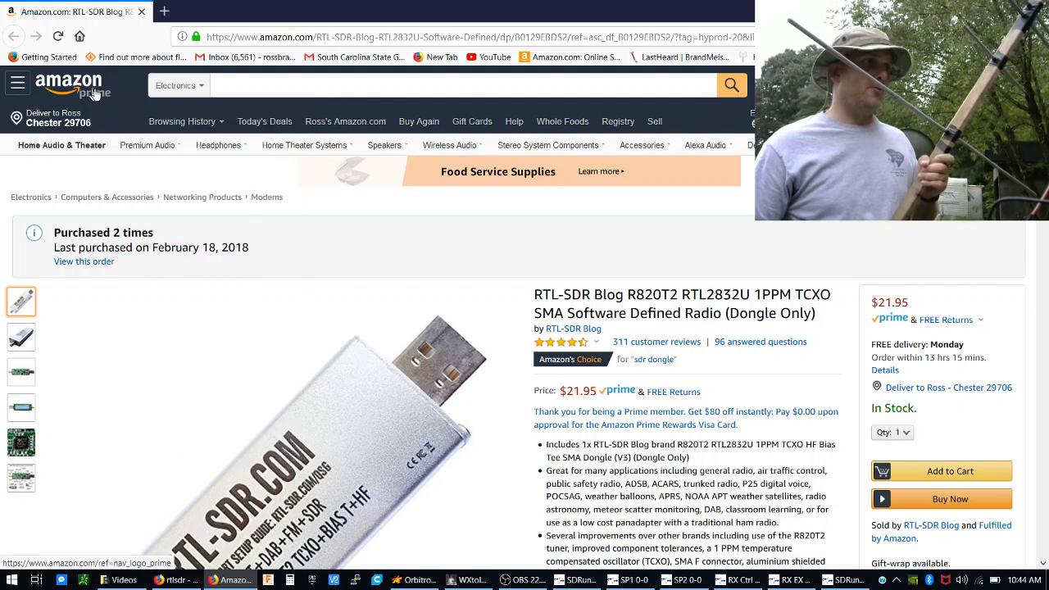
pyautogui.click(300, 86)
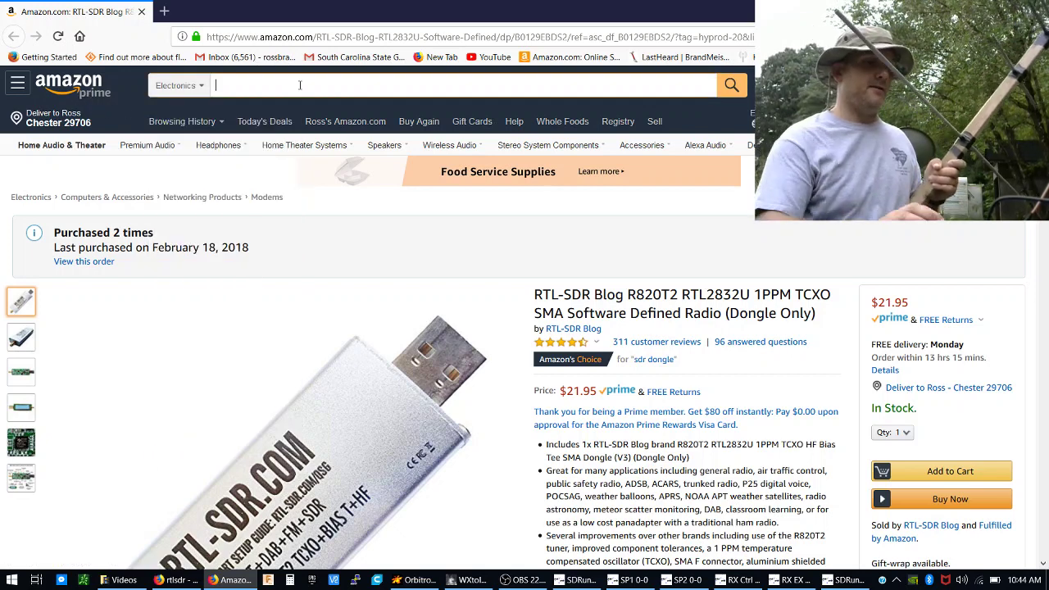
pyautogui.write('mfg')
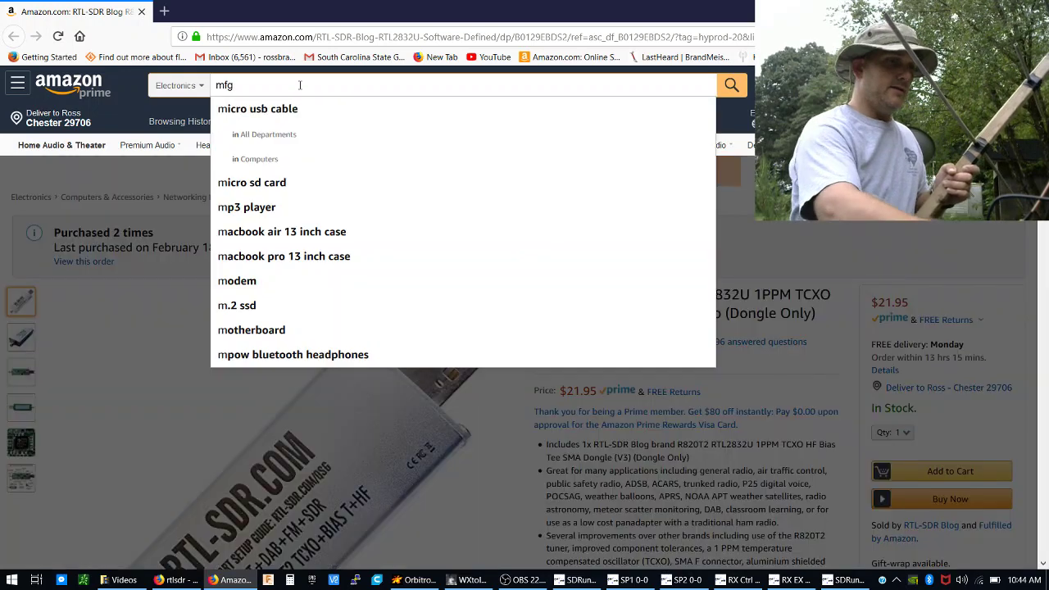
pyautogui.press('BackSpace')
pyautogui.write('j')
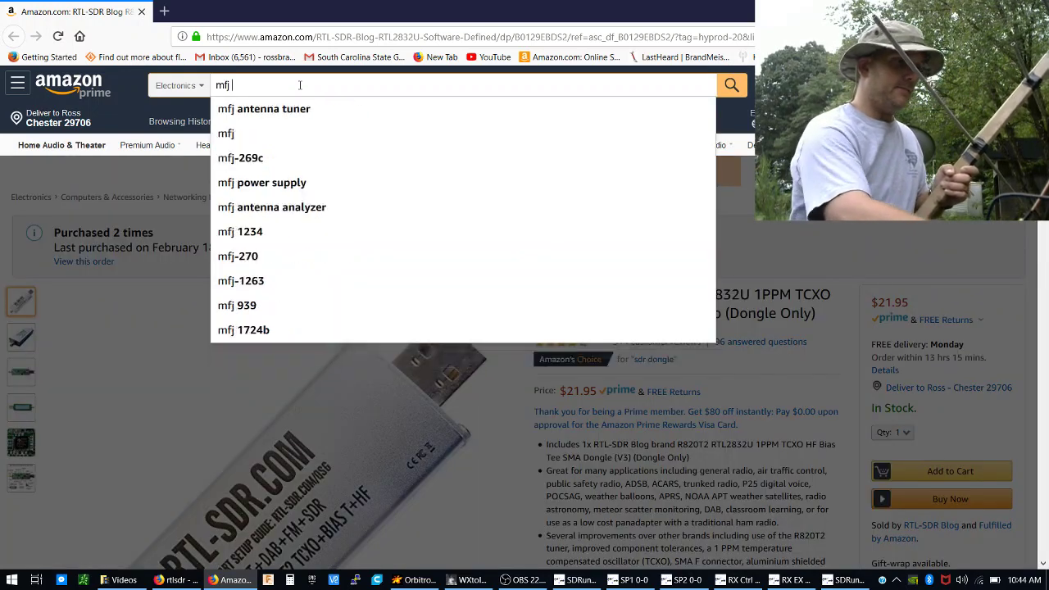
pyautogui.write(' 1722')
pyautogui.press('Return')
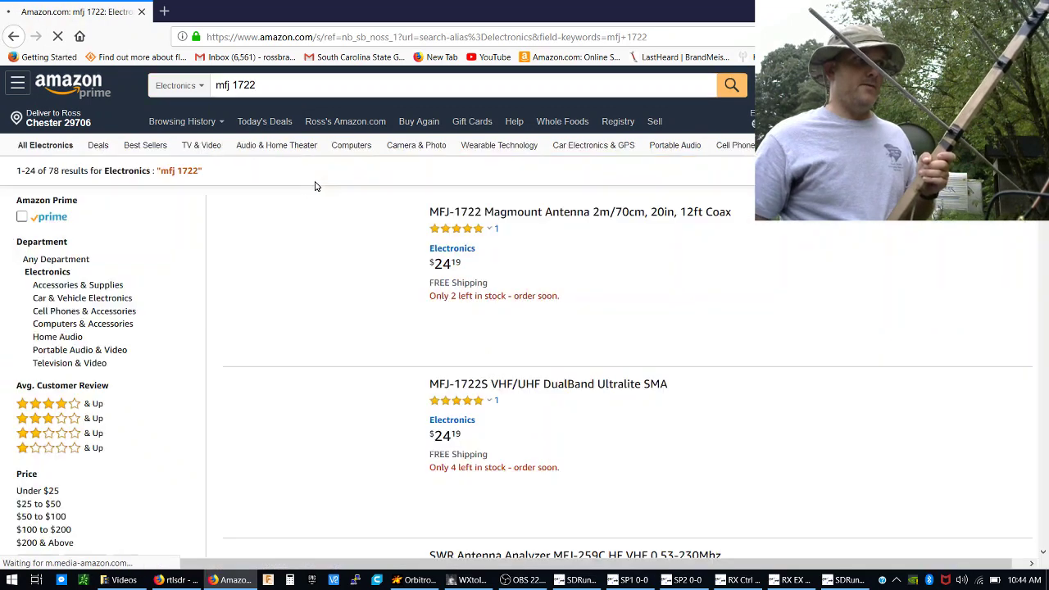
# - Open the MFJ-1722 Magmount Antenna listing and examine the antenna's photo, price and details
pyautogui.scroll(-1, 518, 184)
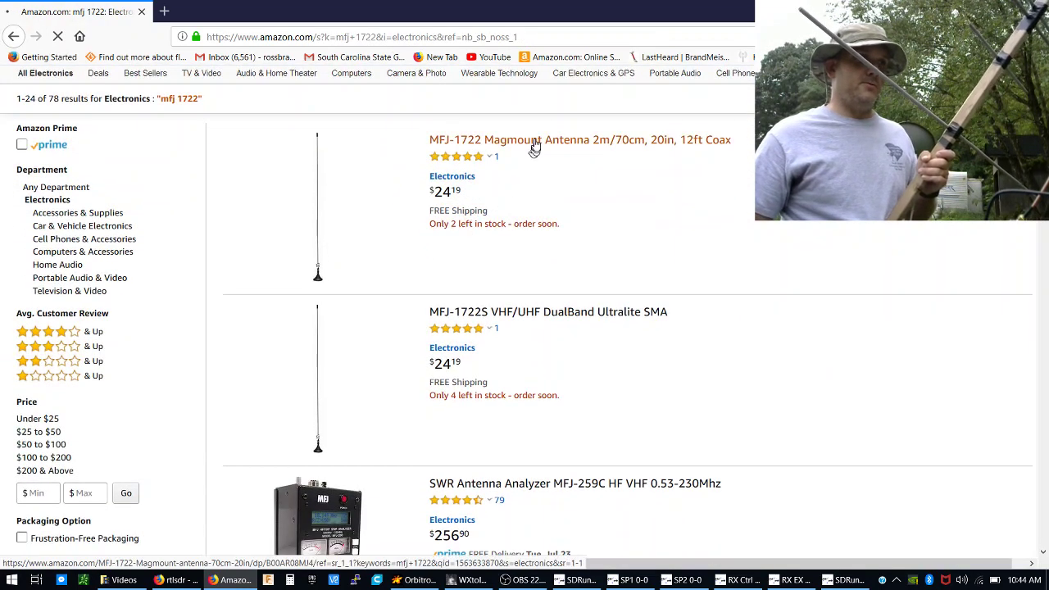
pyautogui.click(532, 140)
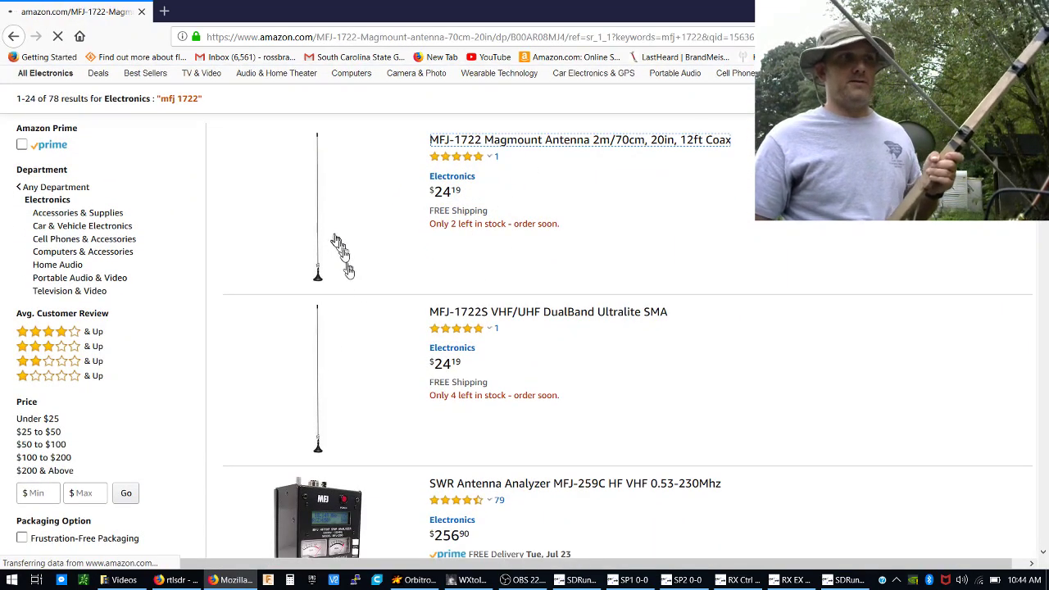
pyautogui.scroll(-1, 412, 378)
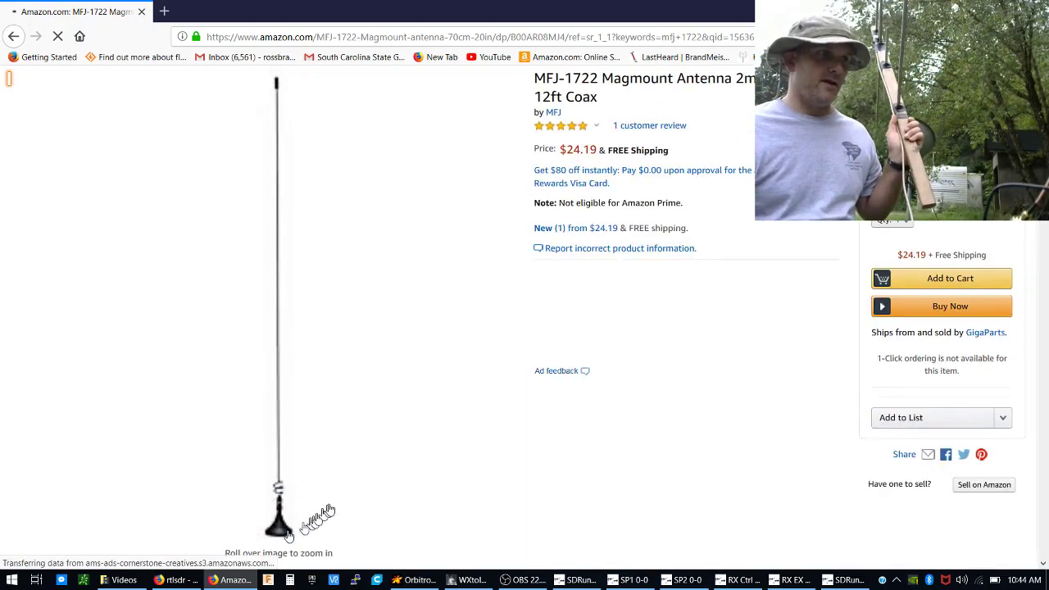
pyautogui.scroll(-5, 345, 418)
pyautogui.scroll(5, 433, 416)
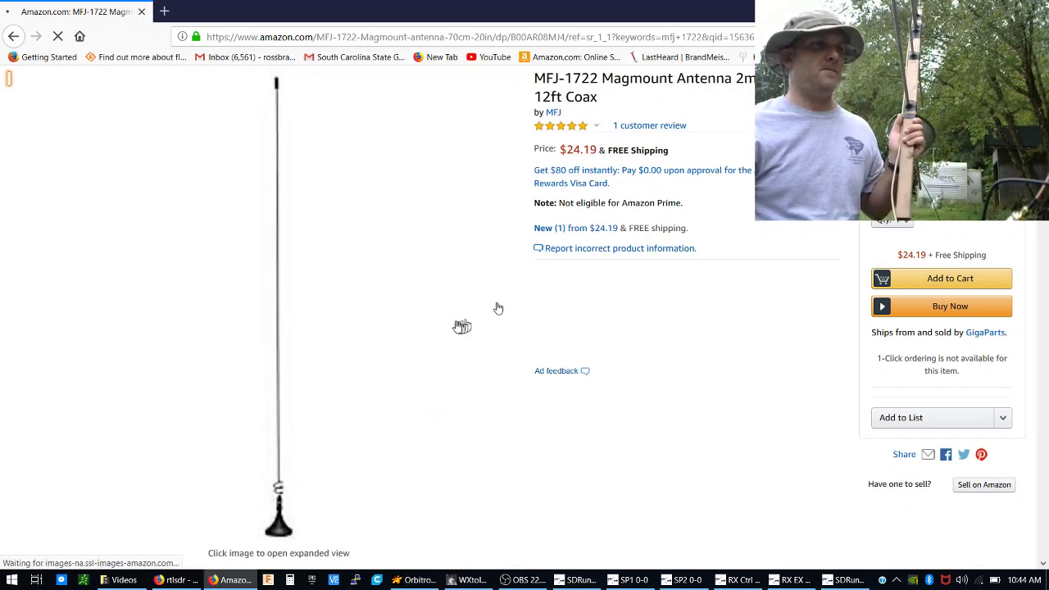
pyautogui.scroll(-1, 426, 290)
pyautogui.scroll(1, 427, 288)
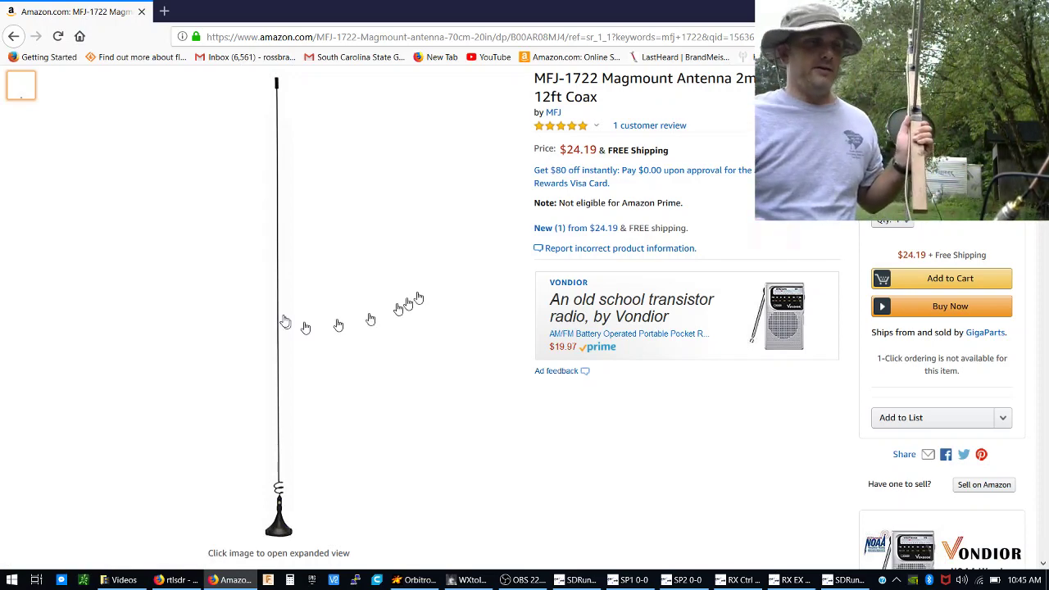
pyautogui.scroll(2, 643, 175)
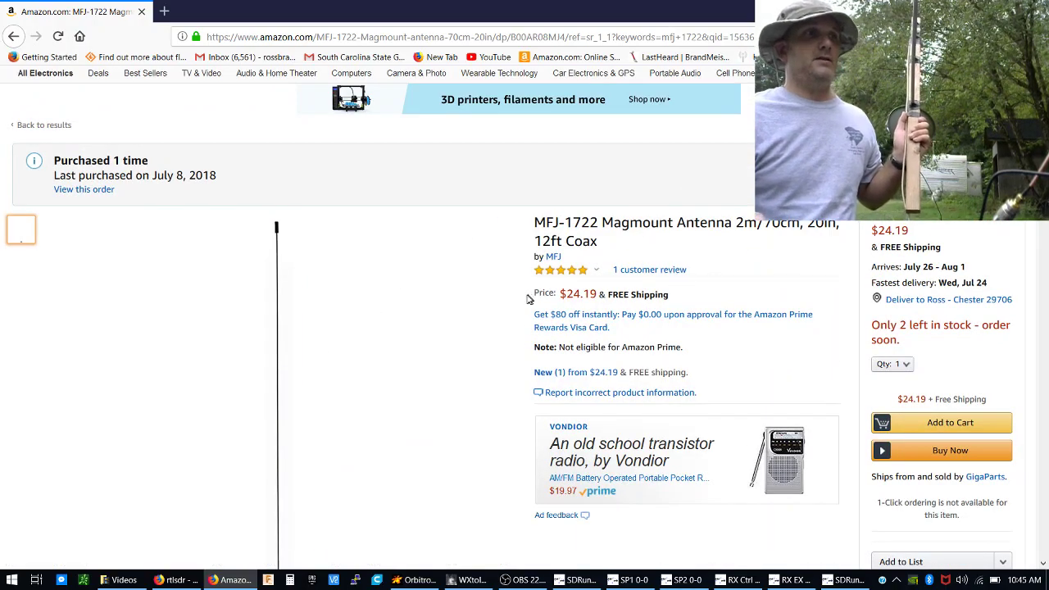
pyautogui.scroll(-3, 533, 300)
pyautogui.scroll(2, 419, 349)
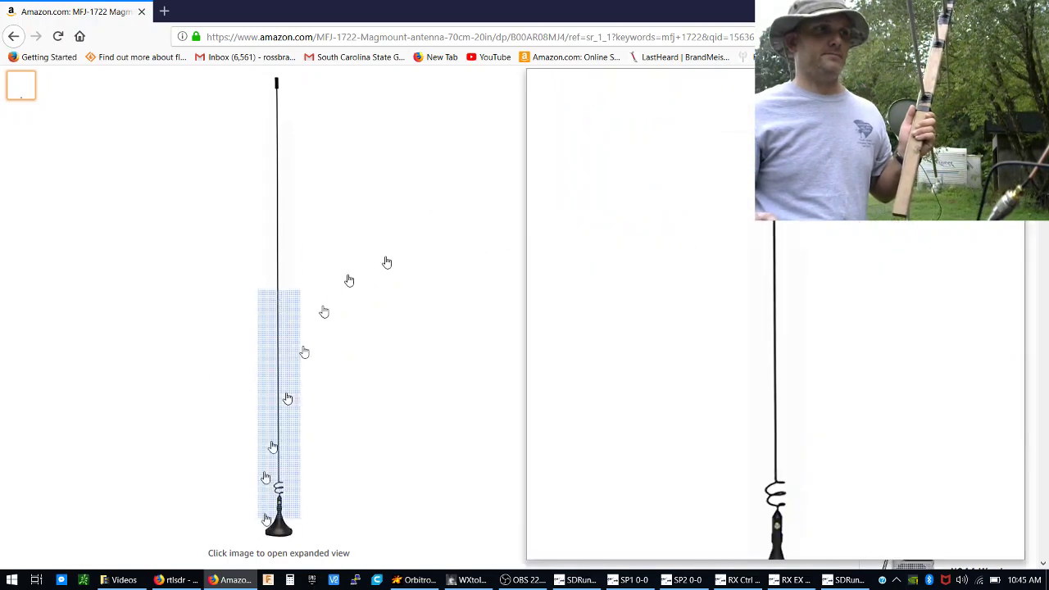
# - Close the antenna listing, check the recording and audio levels in OBS, and return to SDRuno
pyautogui.click(142, 12)
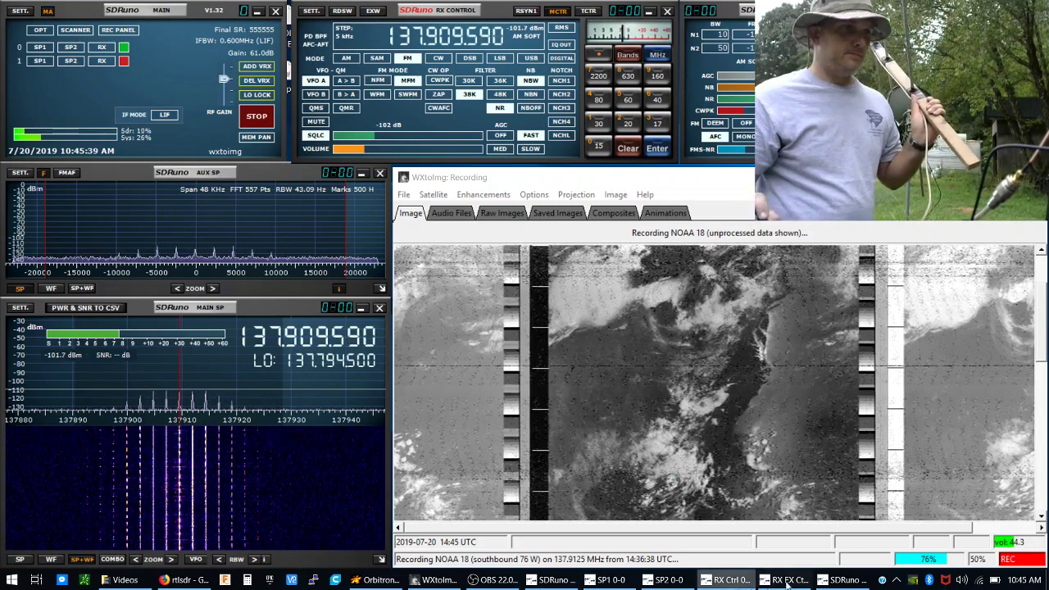
pyautogui.click(491, 580)
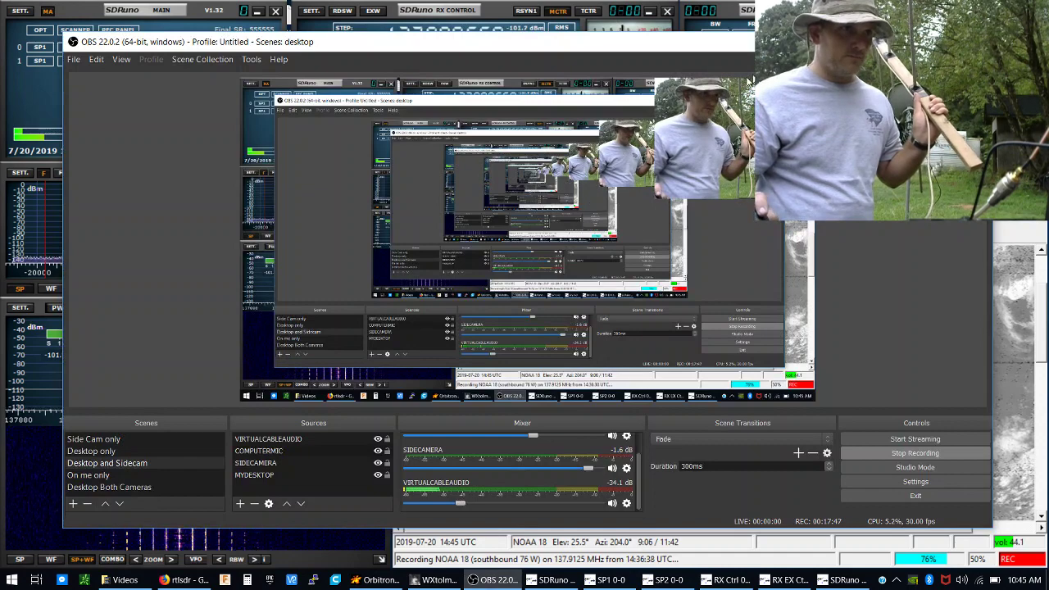
pyautogui.click(497, 580)
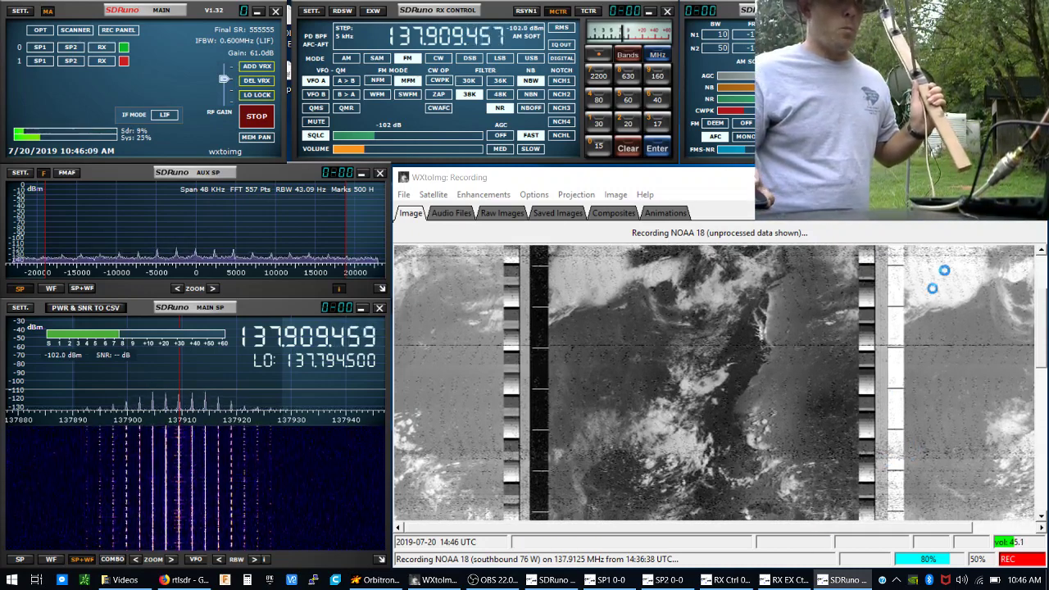
# - Bring up OBS again to check the VIRTUALCABLEAUDIO level during the pass, and return to SDRuno and WXtoImg
pyautogui.click(238, 354)
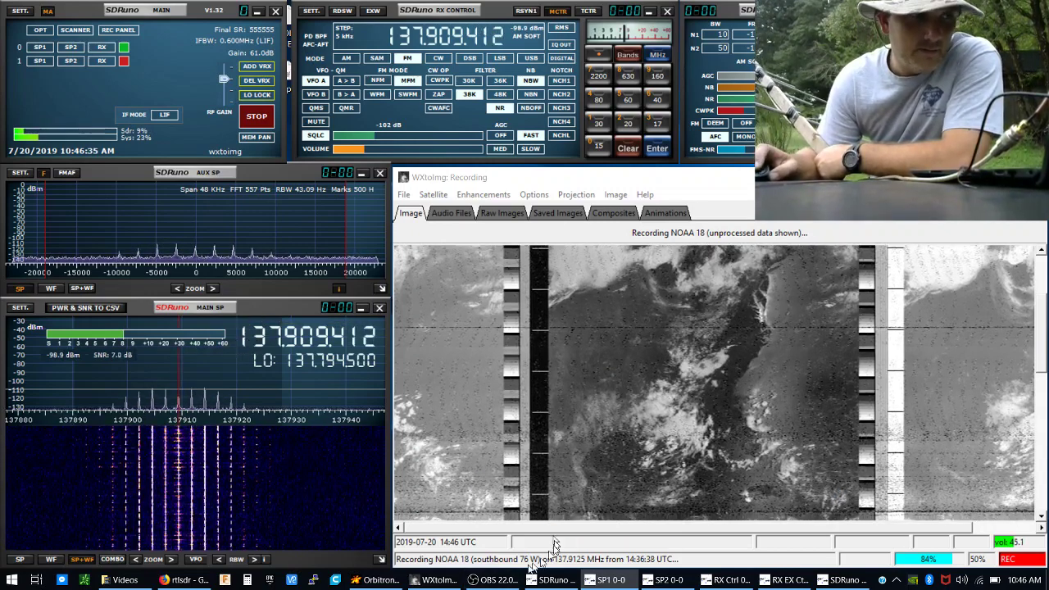
pyautogui.moveTo(495, 580)
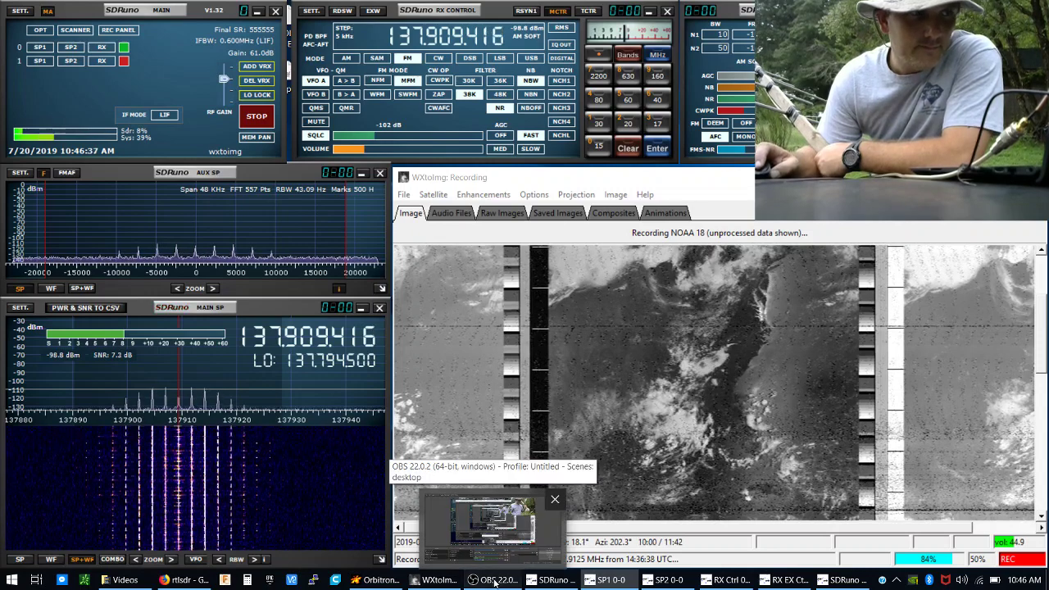
pyautogui.click(499, 504)
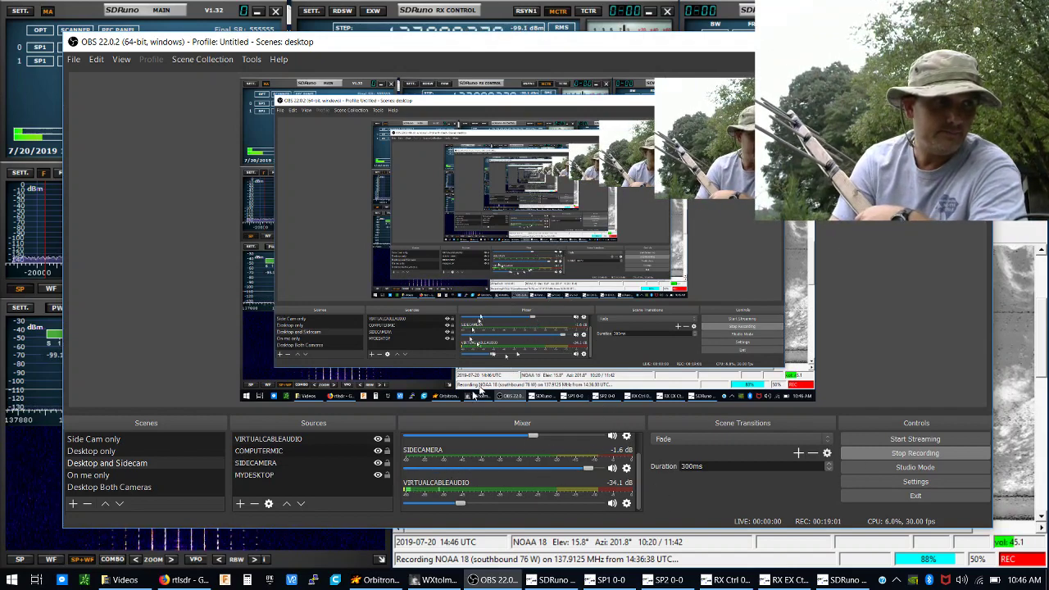
pyautogui.click(491, 580)
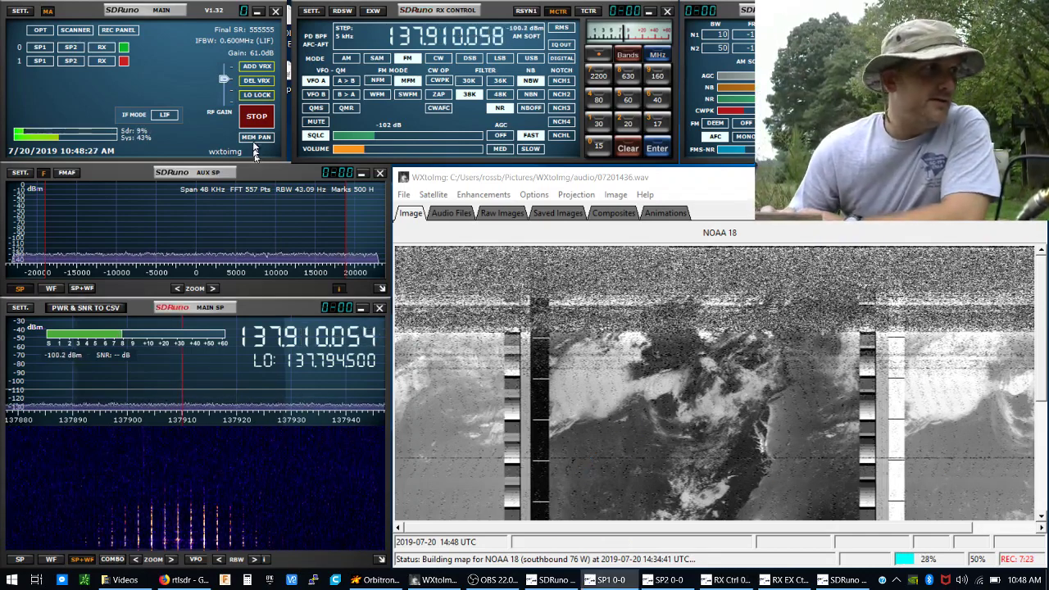
# - Stop SDRuno's signal processing while WXtoImg builds the map for the recorded NOAA 18 pass
pyautogui.click(694, 145)
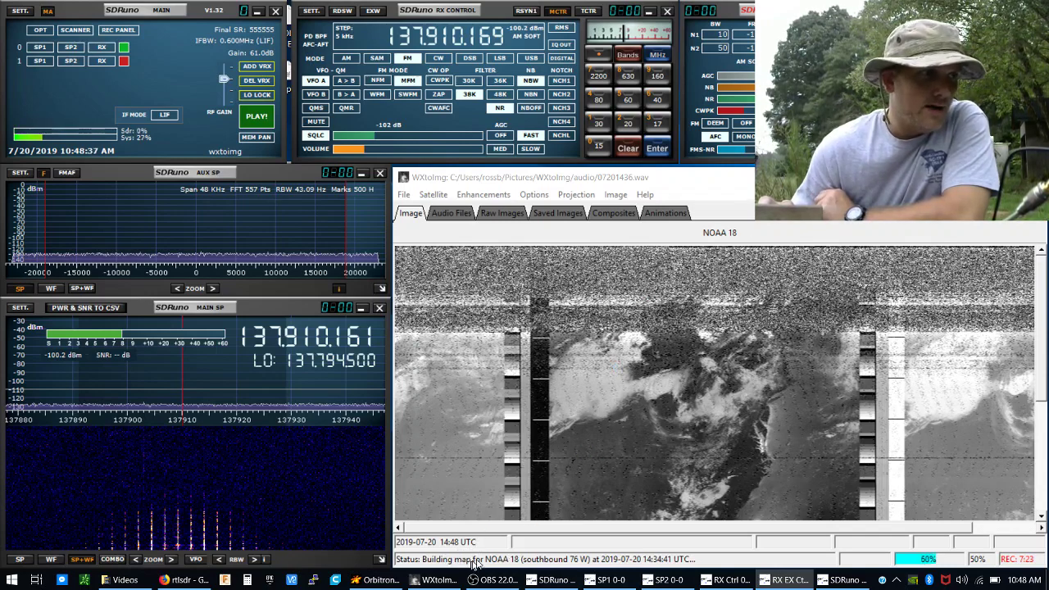
pyautogui.click(374, 259)
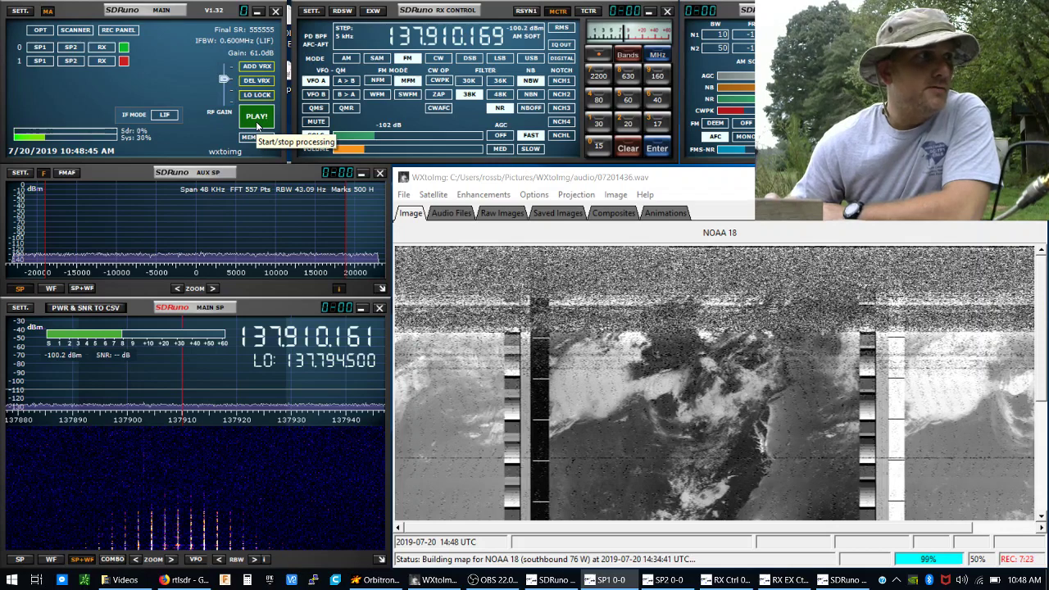
# - Restart SDRuno's signal processing and load the default workspace
pyautogui.click(256, 121)
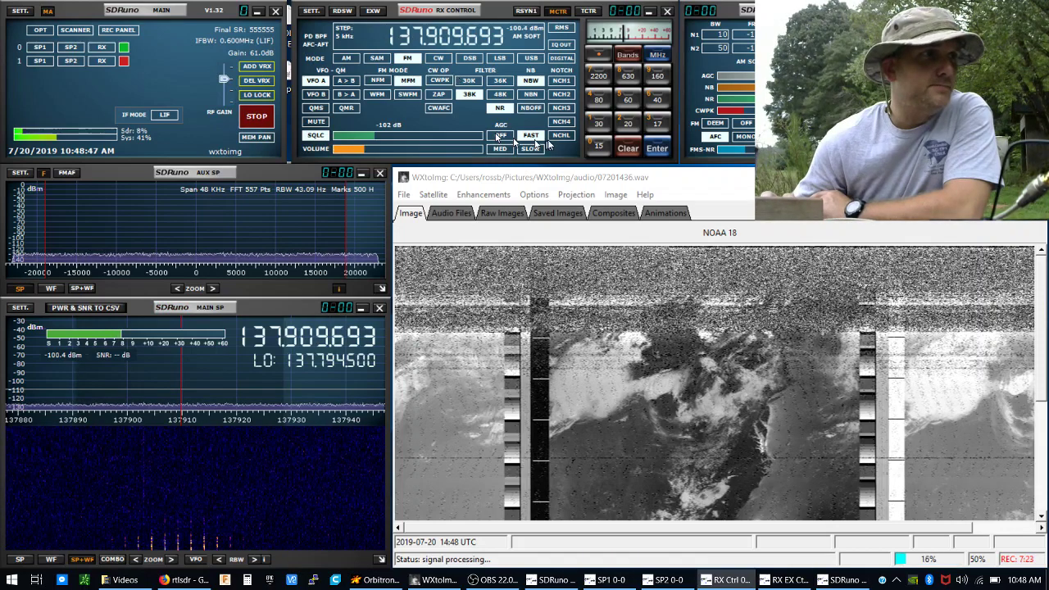
pyautogui.click(243, 153)
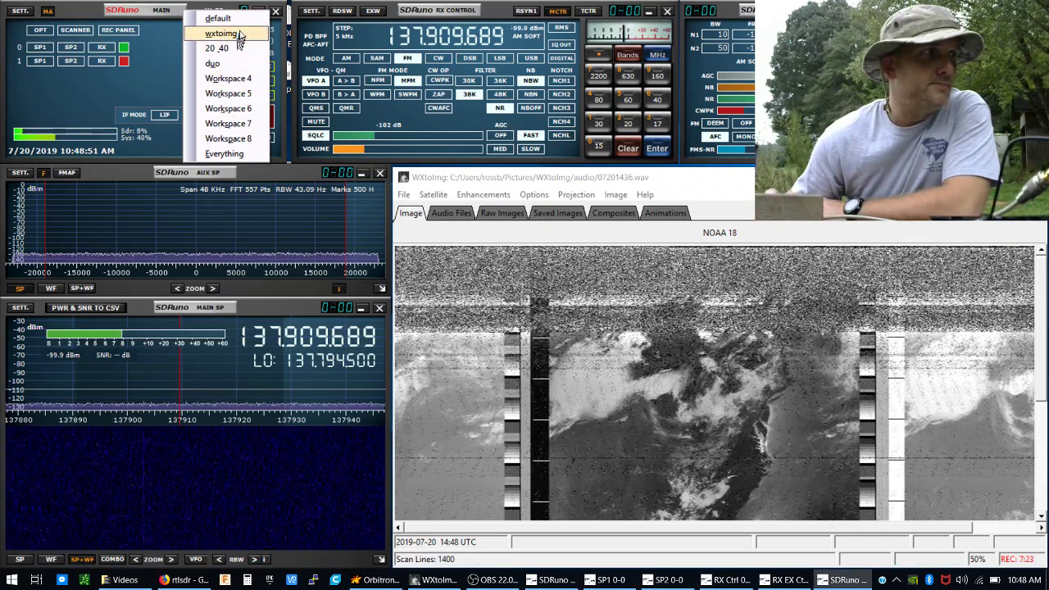
pyautogui.click(218, 18)
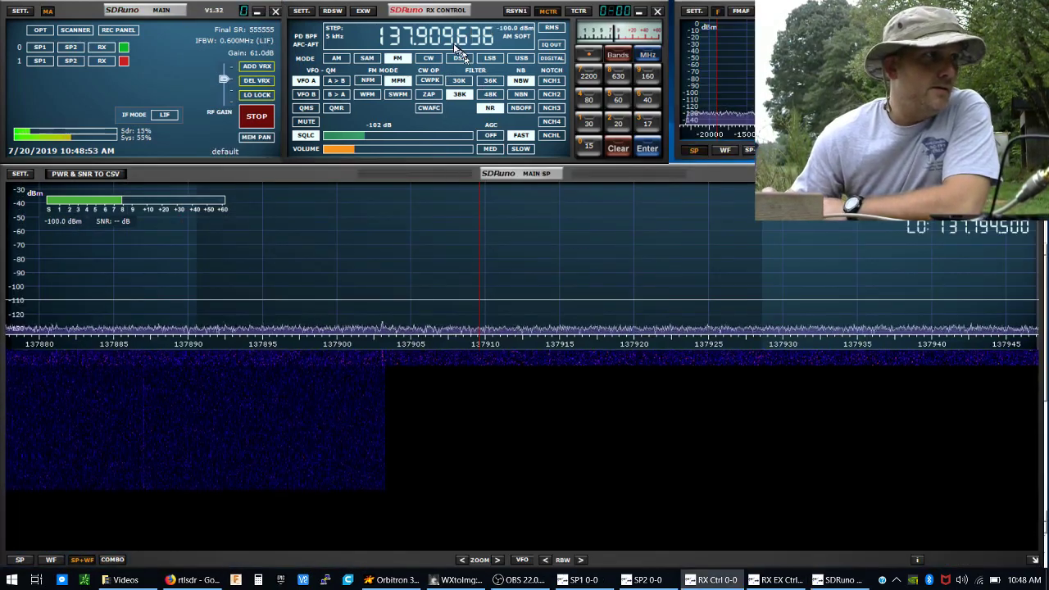
# - Tune the receiver to 100 MHz, set the FM mode to SWFM and shift to about 100.003 MHz near the visible spike
pyautogui.click(442, 37)
pyautogui.write('1000000')
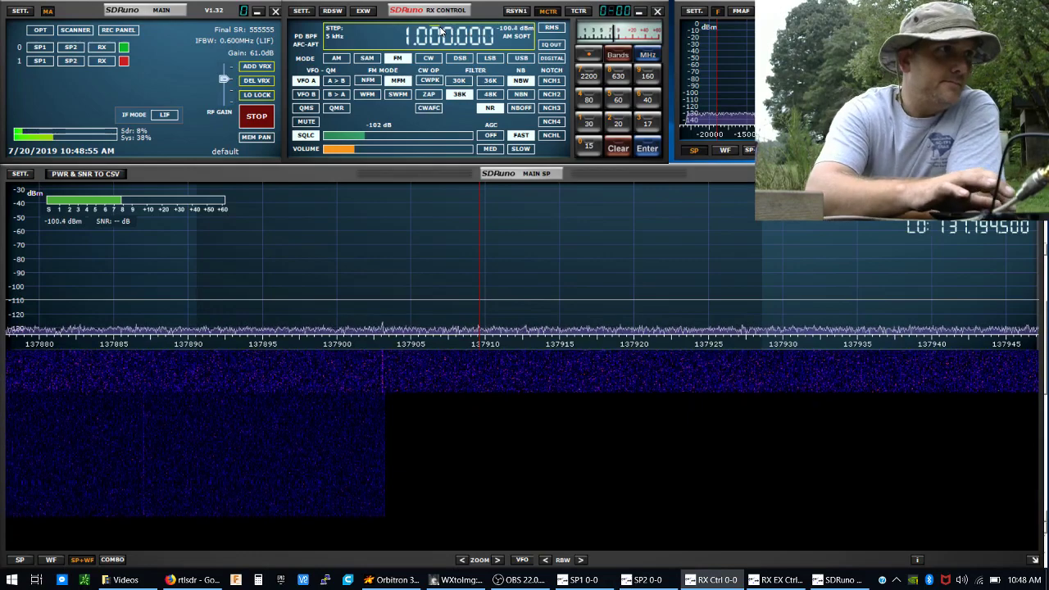
pyautogui.press('Return')
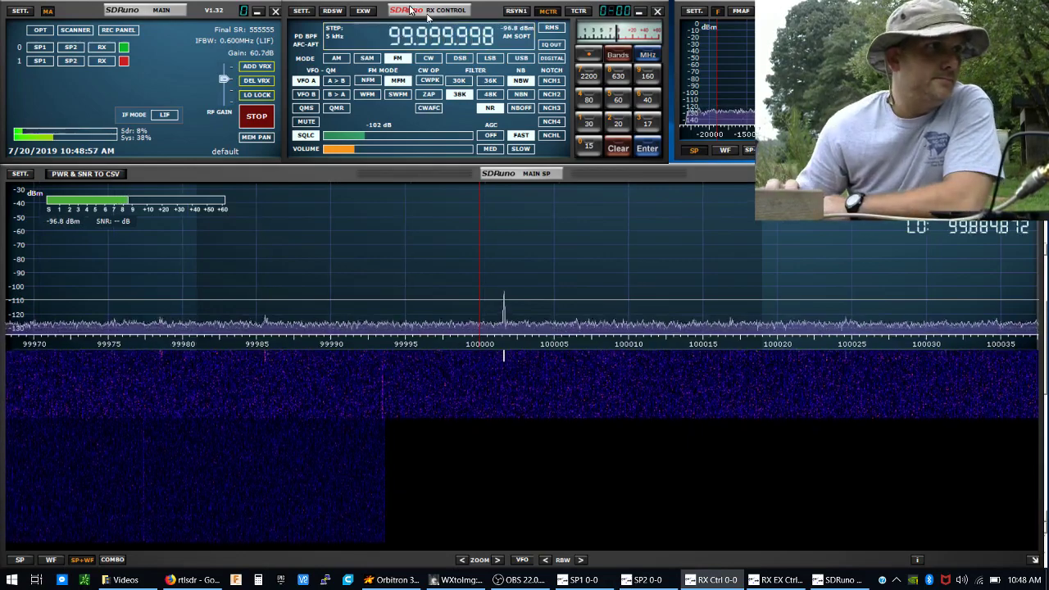
pyautogui.click(396, 95)
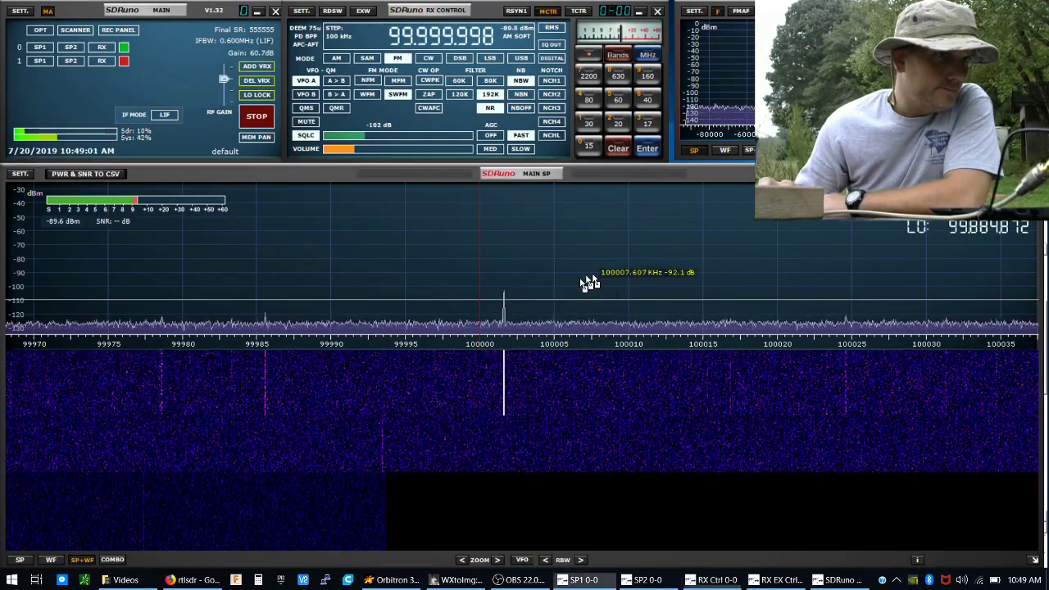
pyautogui.click(515, 299)
pyautogui.click(413, 115)
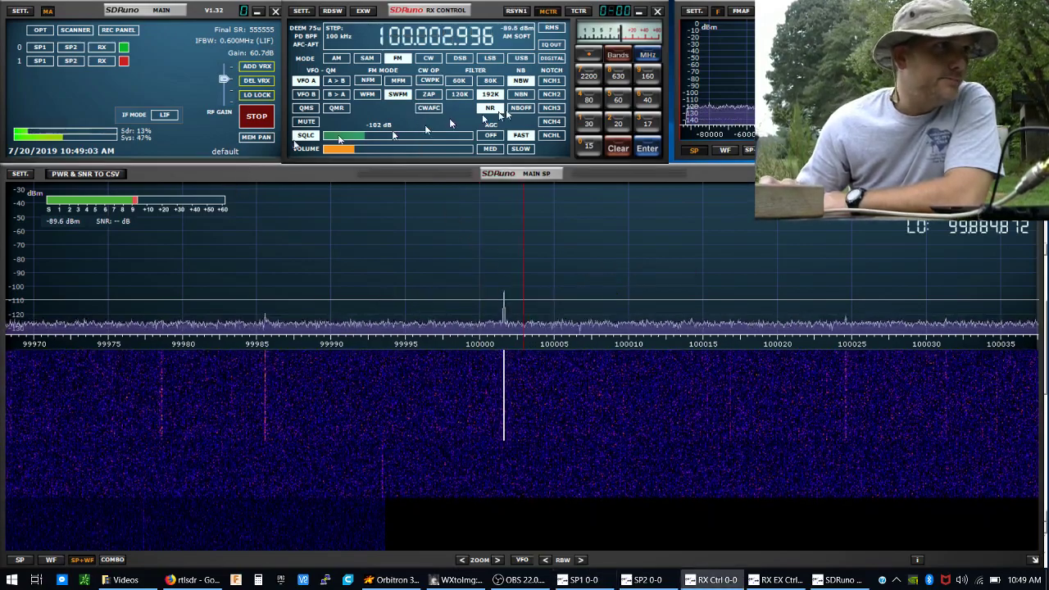
# - Try the 20 m ham band, switch to the Ham Upper band set and select the 2 m band
pyautogui.click(611, 119)
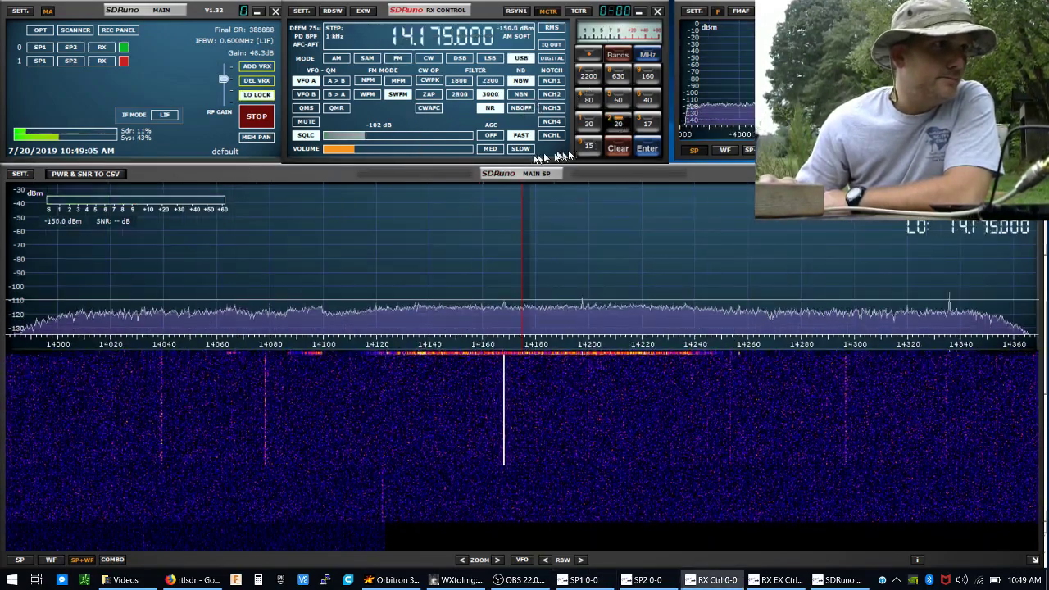
pyautogui.click(618, 55)
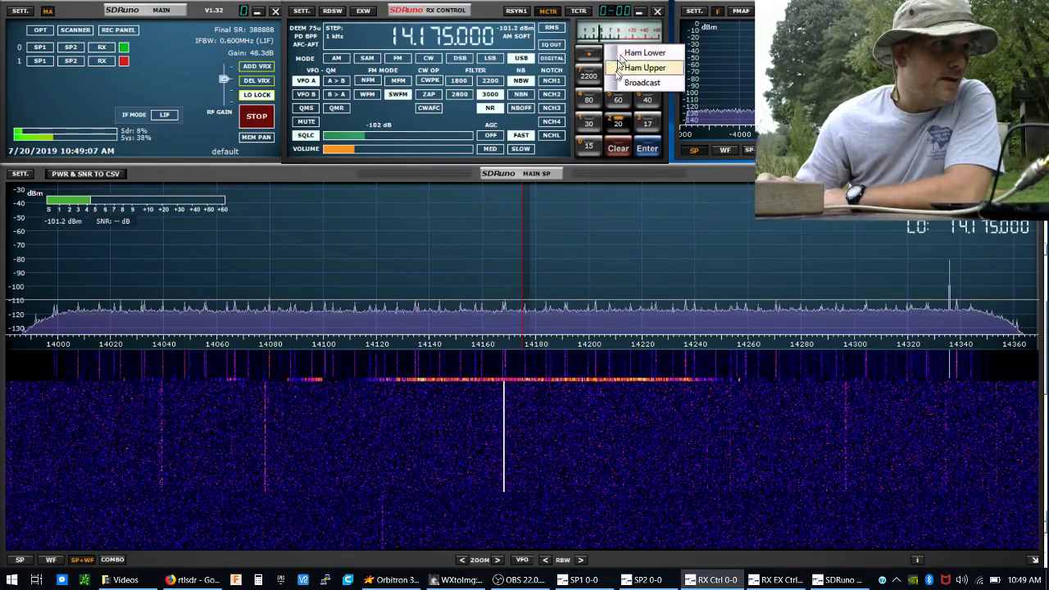
pyautogui.click(636, 70)
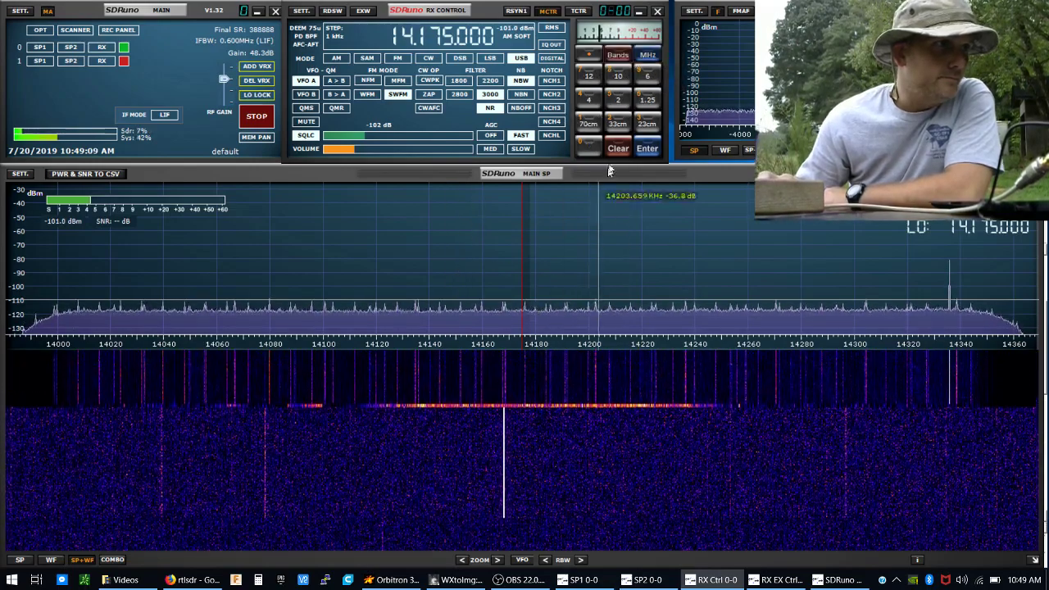
pyautogui.click(614, 102)
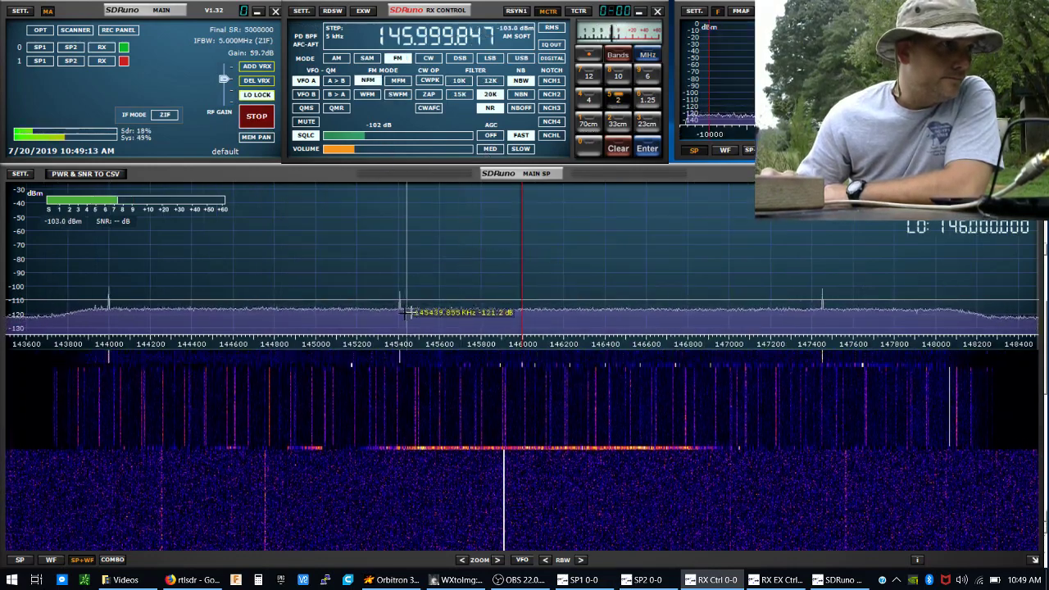
# - Sample the 2 m signals near 145.404 MHz and at about 147.454 MHz, and return to about 145.407 MHz
pyautogui.click(400, 308)
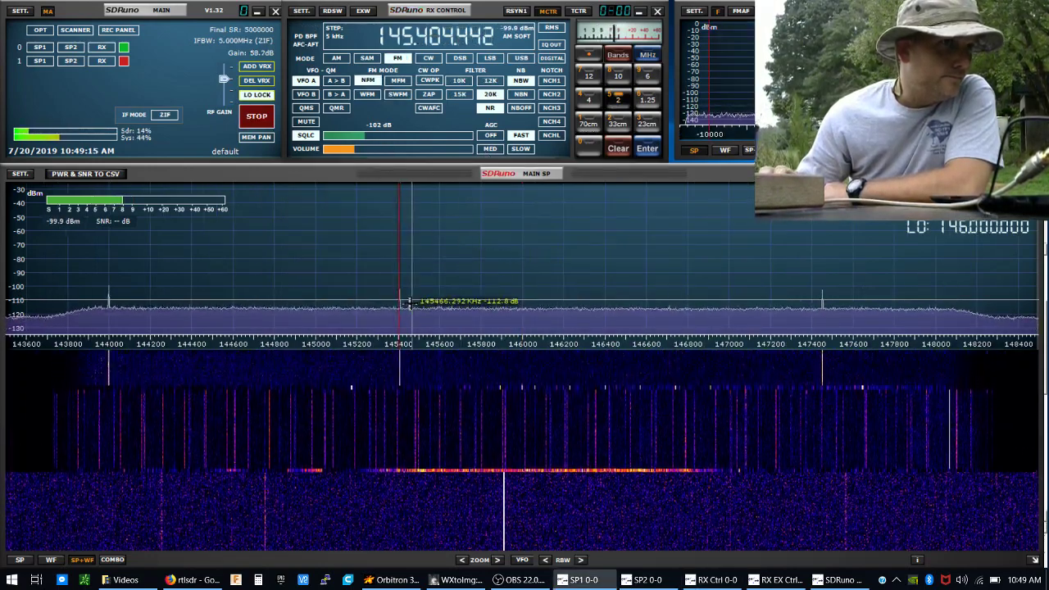
pyautogui.scroll(2, 420, 306)
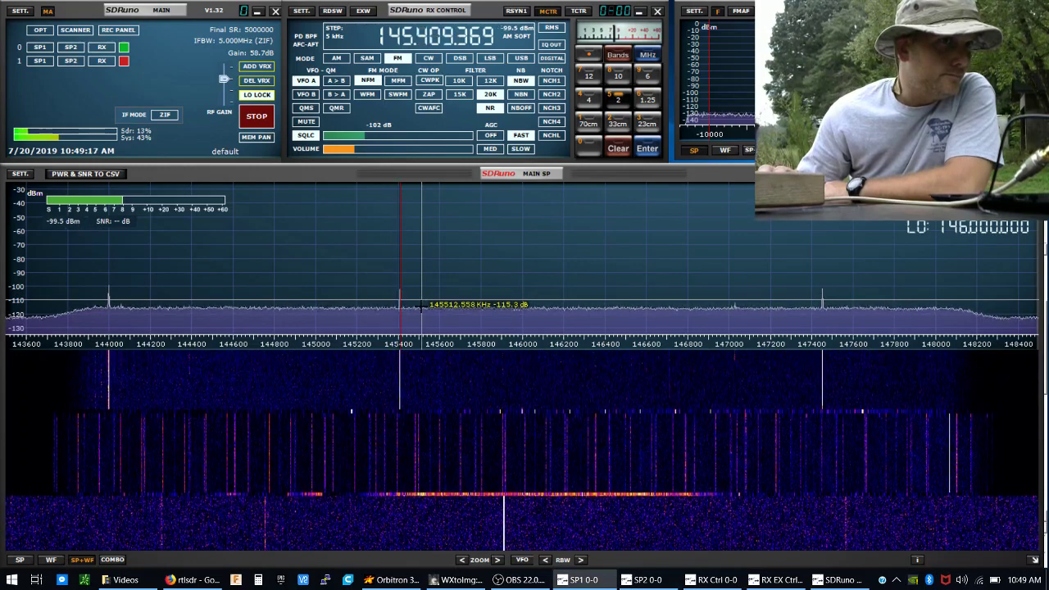
pyautogui.scroll(5, 421, 304)
pyautogui.scroll(-4, 421, 303)
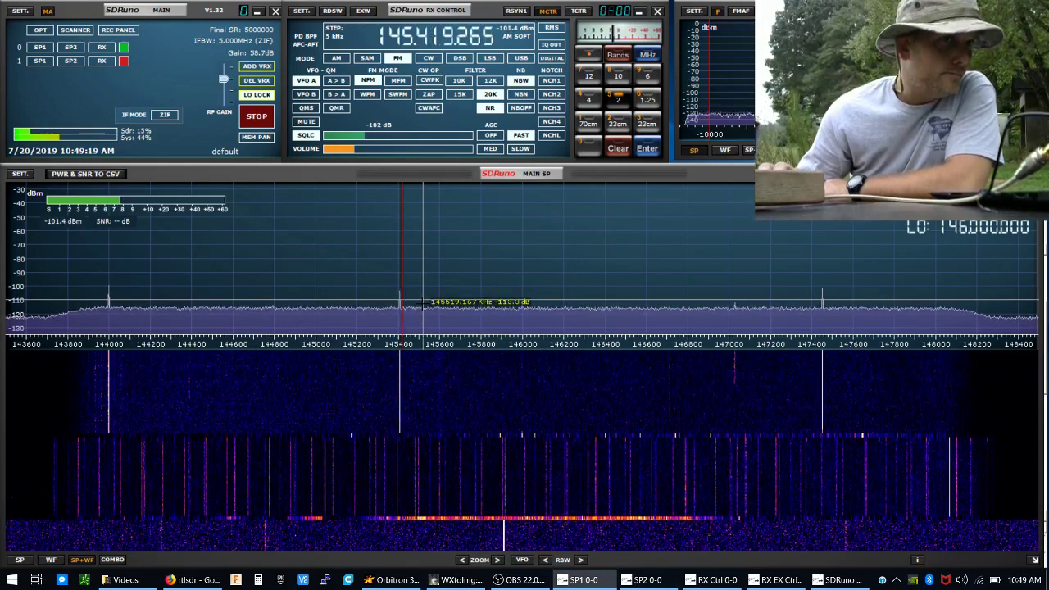
pyautogui.click(822, 251)
pyautogui.click(820, 254)
pyautogui.click(821, 254)
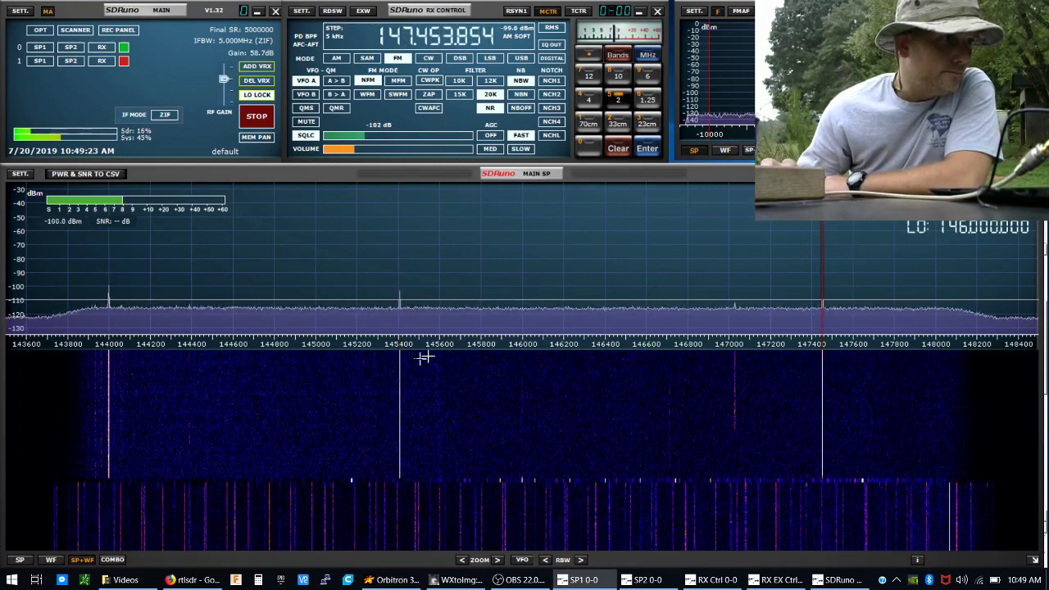
pyautogui.click(401, 307)
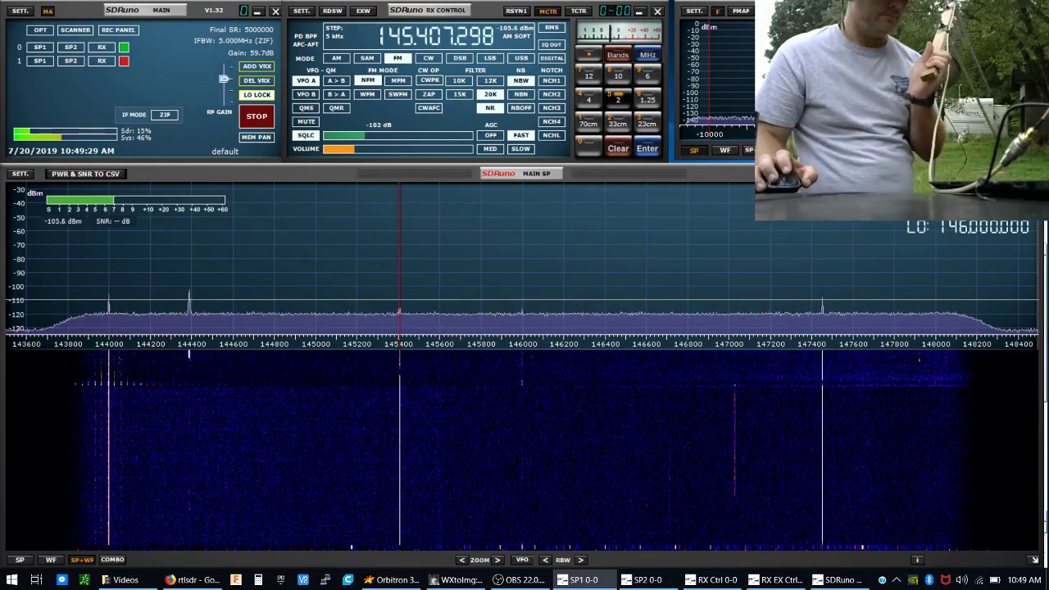
# - Tune to the signals at about 144.385, 145.39, 145.425 and 146.000 MHz, and fine-tune up to about 146.035 MHz
pyautogui.click(188, 323)
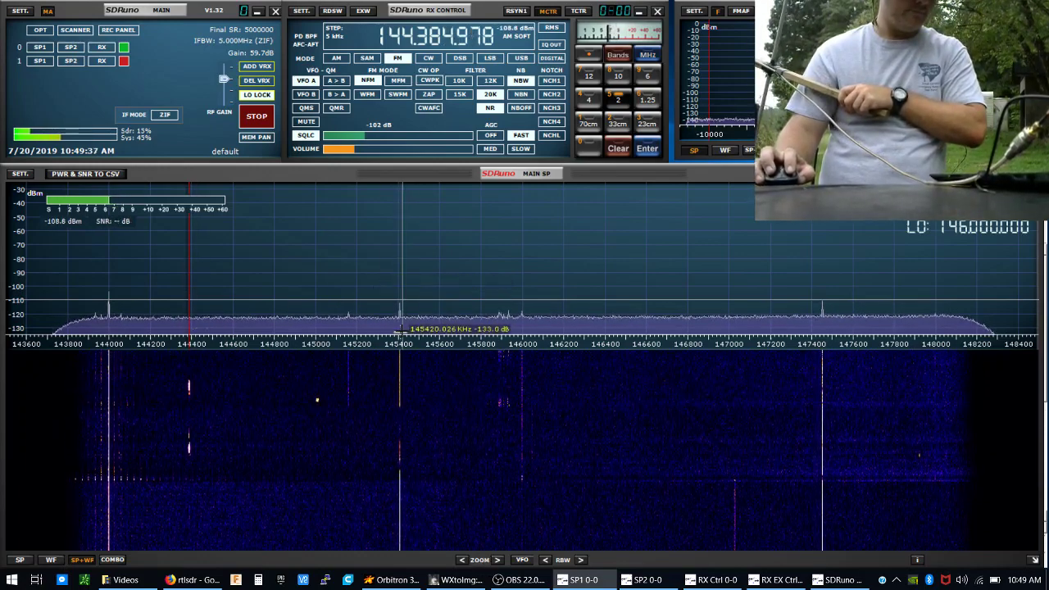
pyautogui.click(402, 330)
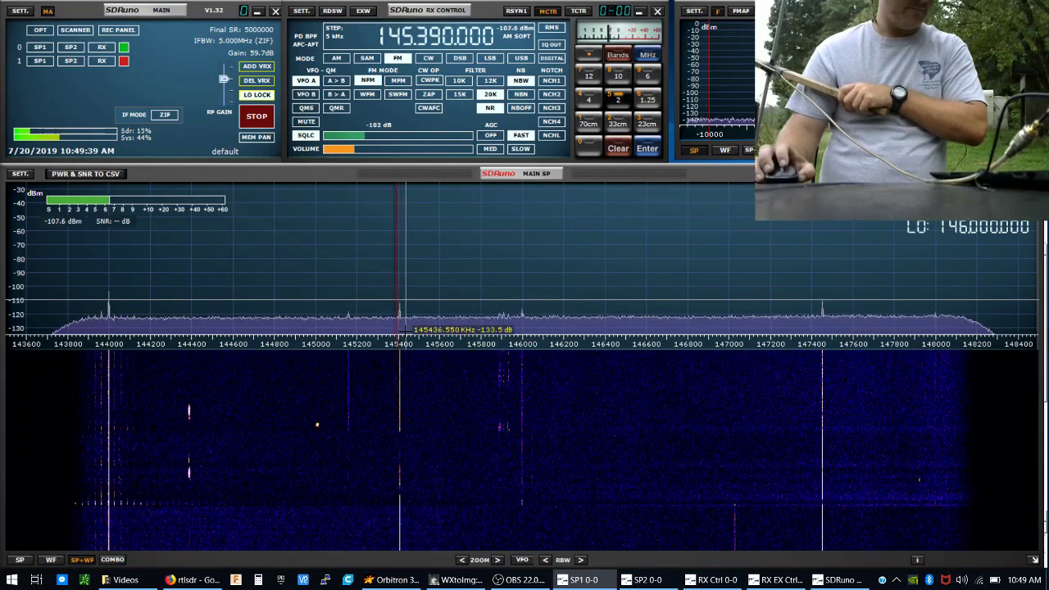
pyautogui.click(404, 329)
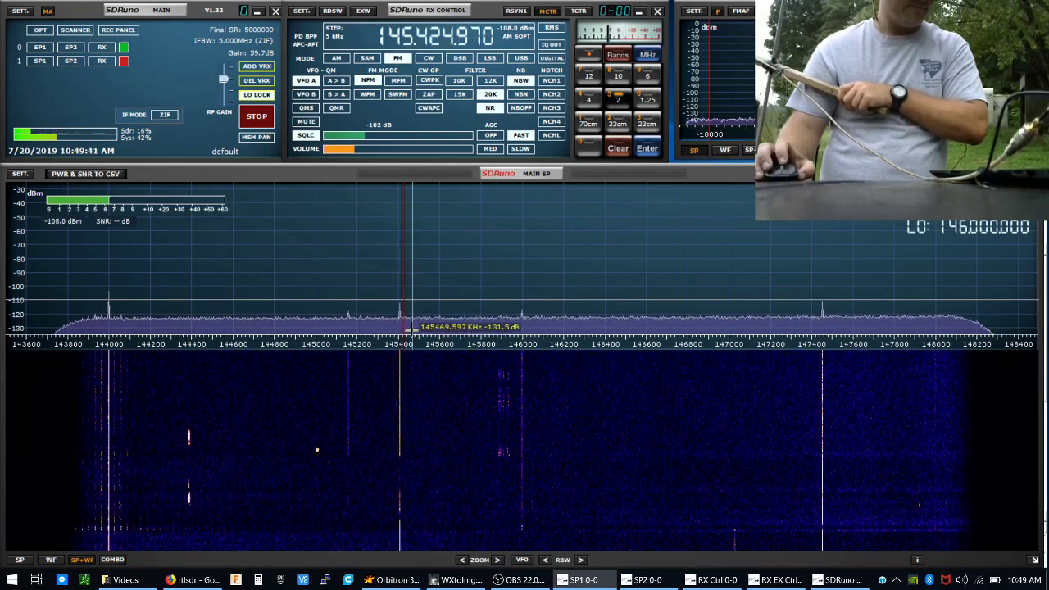
pyautogui.click(411, 328)
pyautogui.click(523, 308)
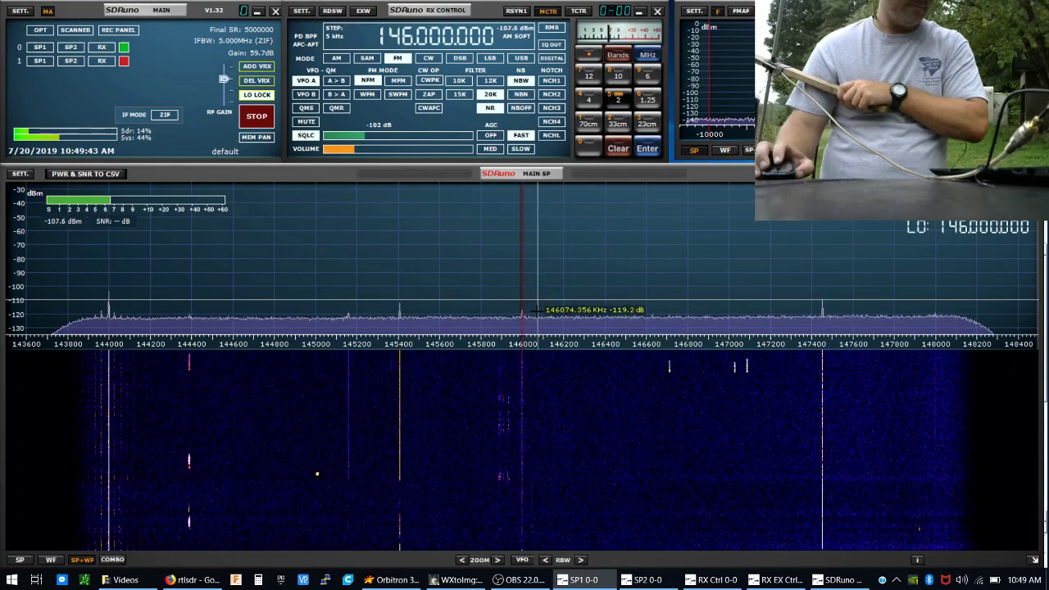
pyautogui.scroll(-5, 534, 309)
pyautogui.scroll(7, 534, 309)
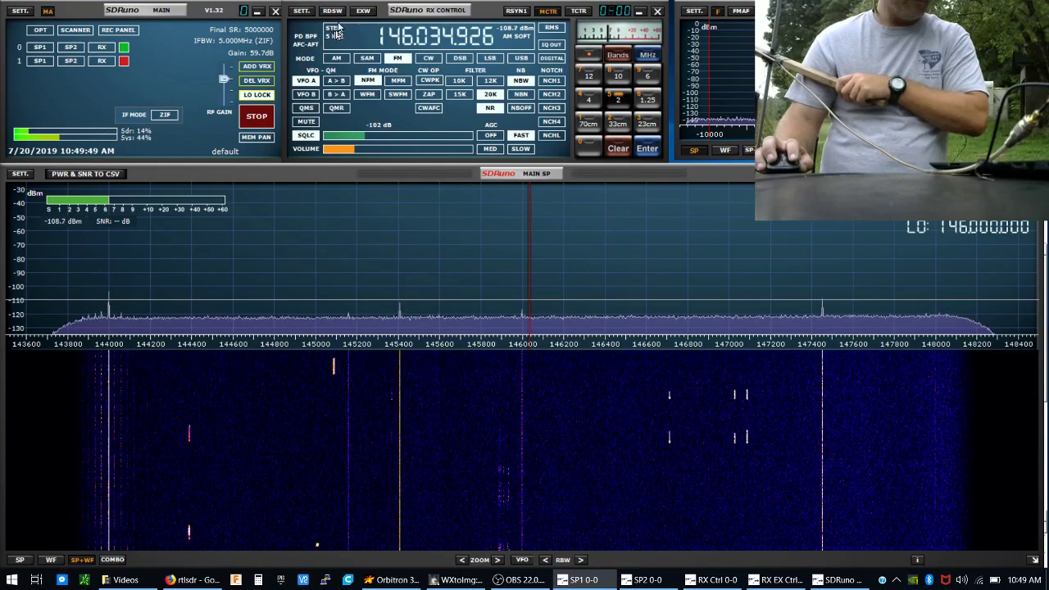
# - Turn off AFC in the extended receiver controls, and retune to 145.995 MHz and then 145.400 MHz
pyautogui.click(363, 11)
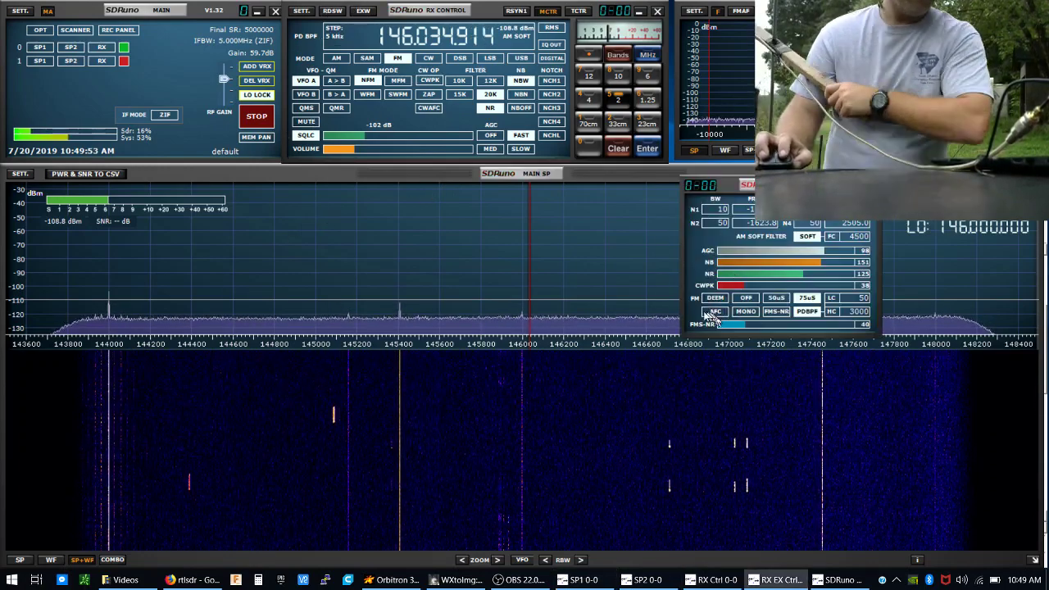
pyautogui.click(521, 285)
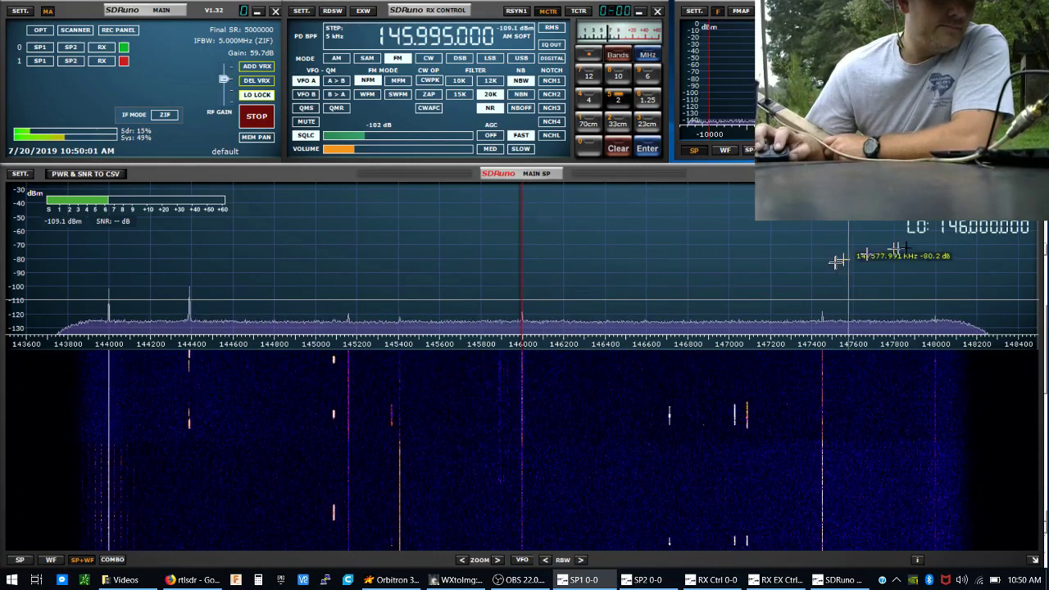
pyautogui.click(400, 319)
pyautogui.scroll(-2, 416, 318)
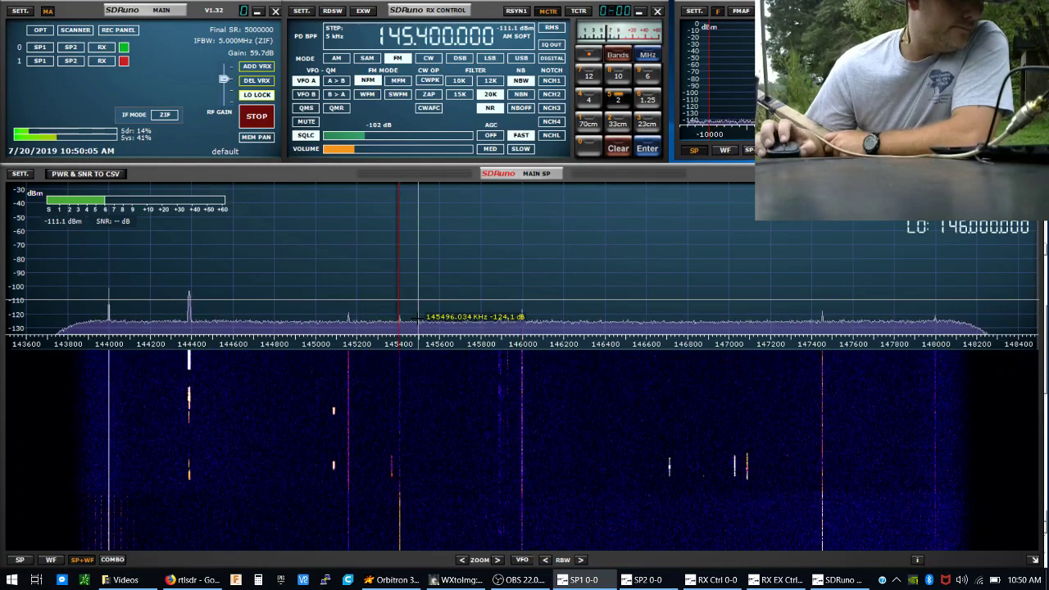
# - Tune to the signals at 145.150 and 145.090 MHz, and step up through 145.895 MHz to 146.015 MHz
pyautogui.click(351, 331)
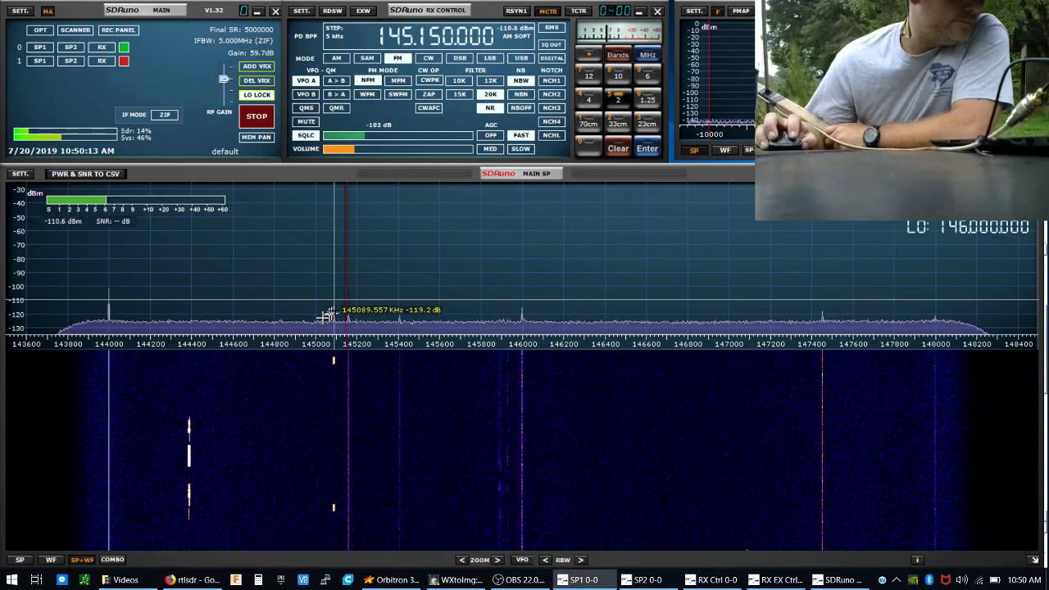
pyautogui.click(336, 315)
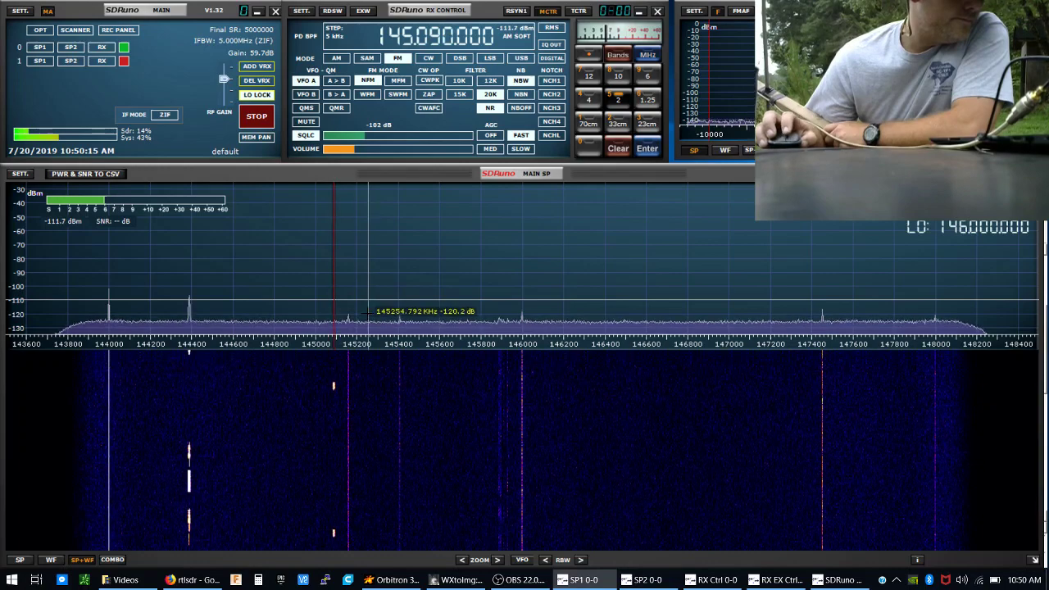
pyautogui.scroll(7, 367, 311)
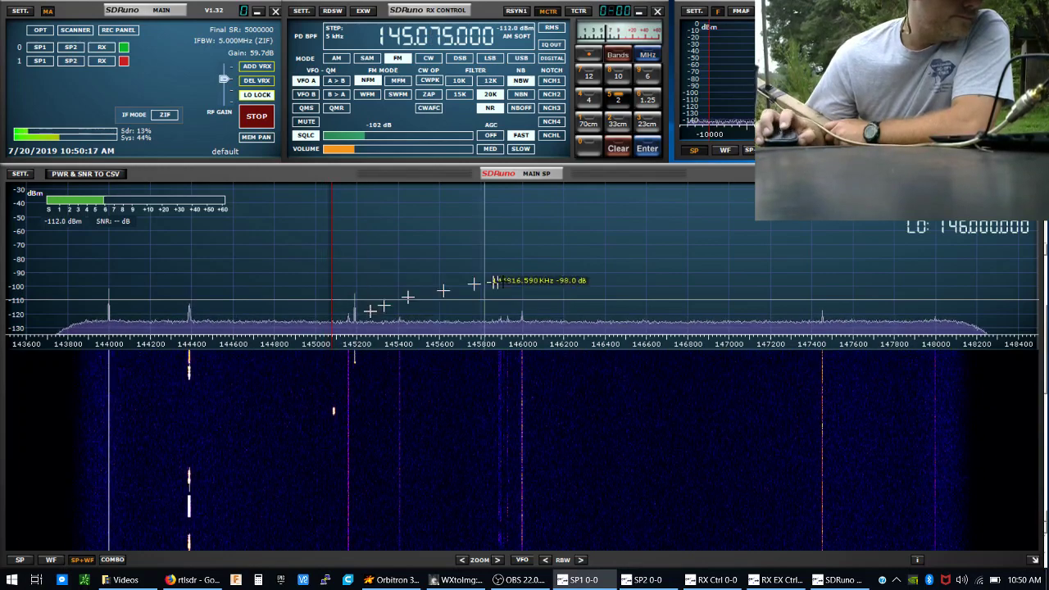
pyautogui.scroll(-3, 496, 287)
pyautogui.scroll(18, 502, 285)
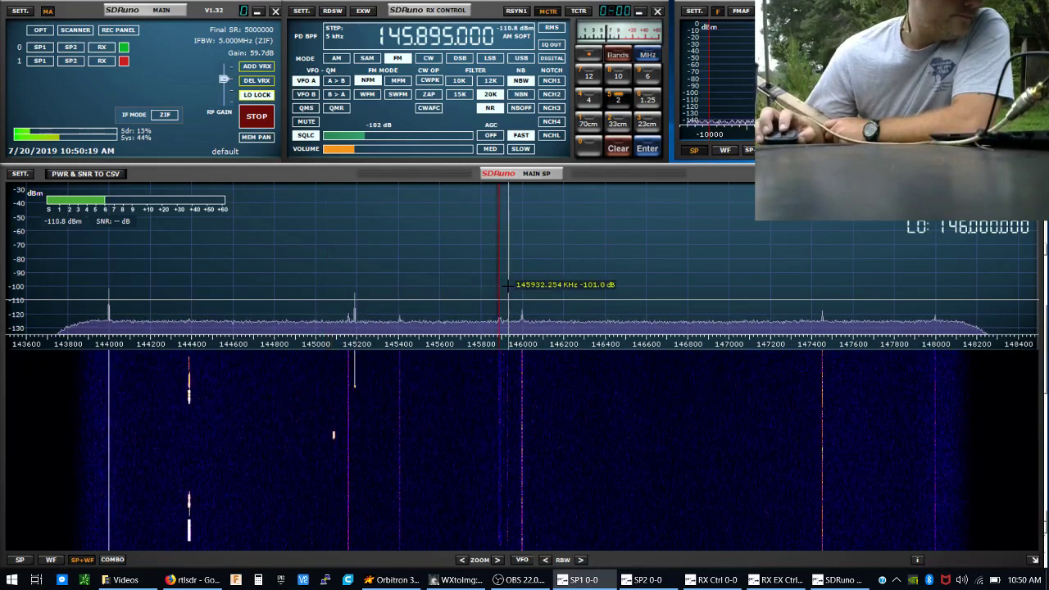
pyautogui.scroll(9, 507, 283)
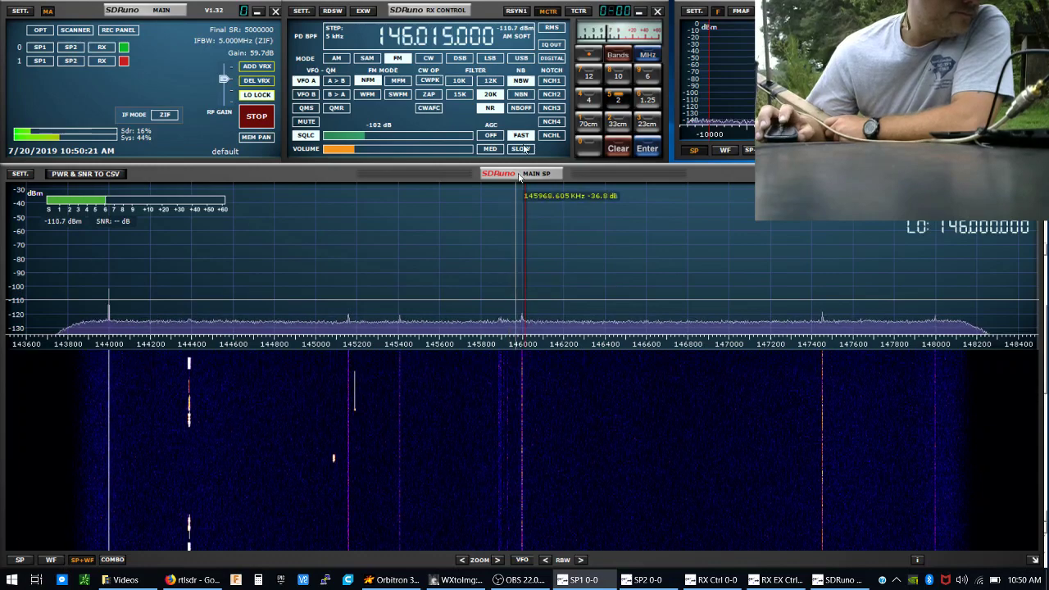
# - Set the receiver frequency to 100.000.000 and the FM mode to SWFM for the broadcast band
pyautogui.click(432, 35)
pyautogui.click(435, 37)
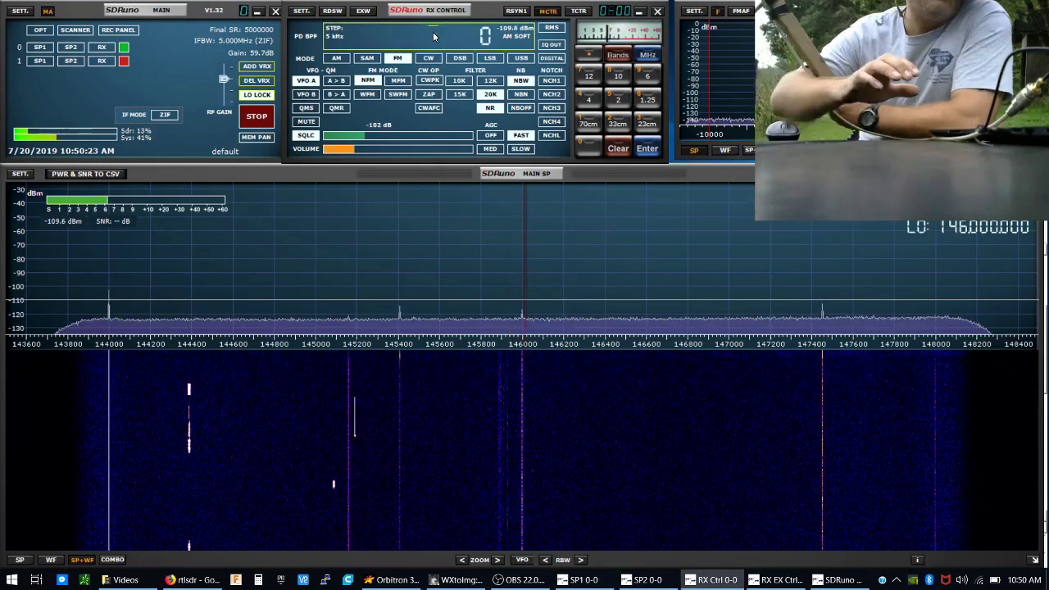
pyautogui.write('100.000.0')
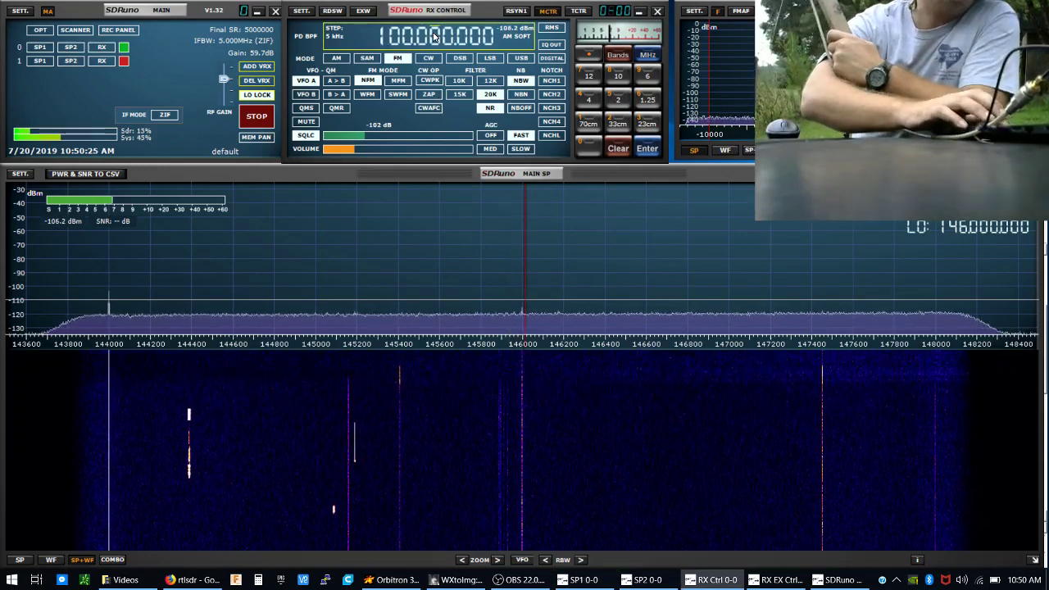
pyautogui.write('00')
pyautogui.press('Return')
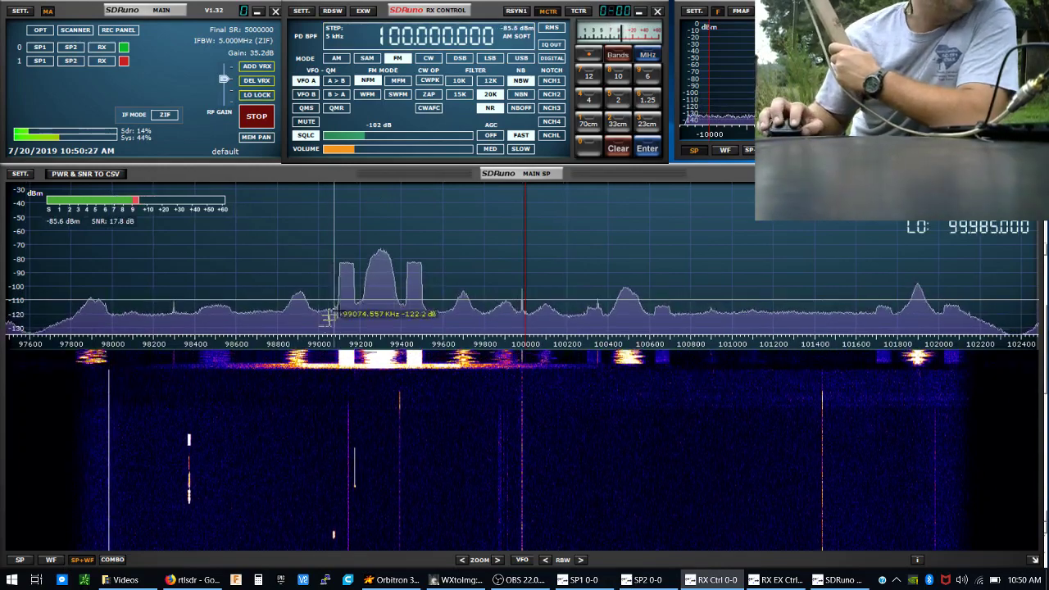
pyautogui.click(397, 95)
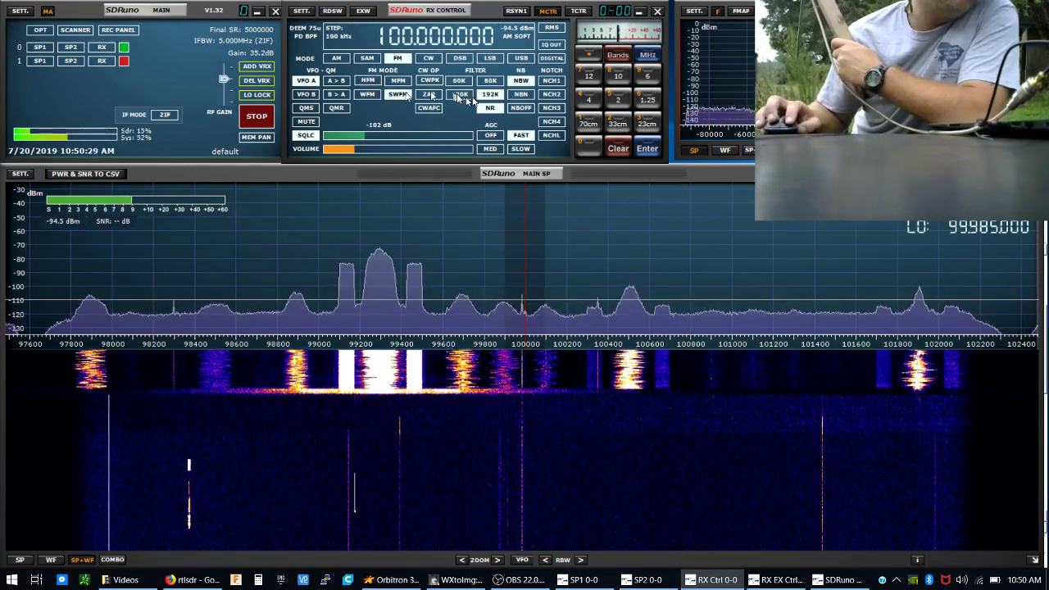
# - Tune to the FM broadcast stations at 100.5 MHz and 99.7 MHz
pyautogui.click(383, 238)
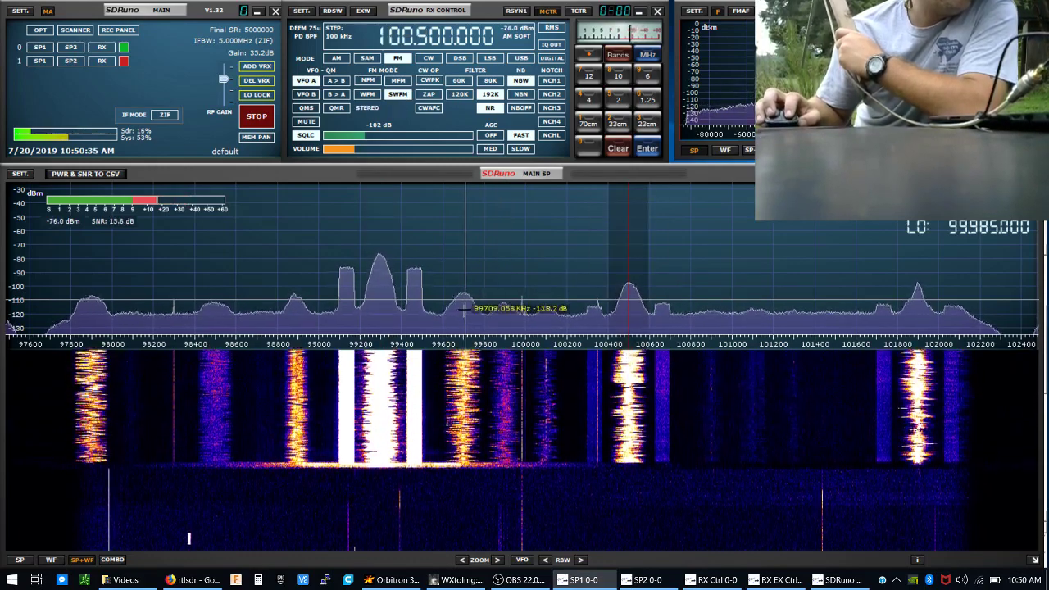
pyautogui.click(461, 310)
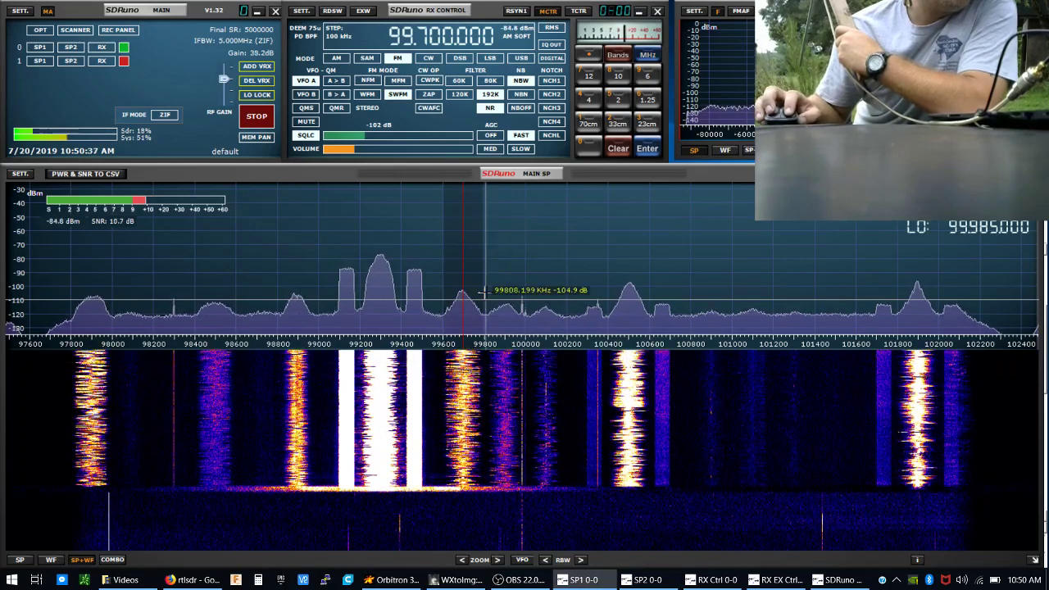
# - Switch the IF mode to LIF and back to ZIF, and tune to the FM stations at 99.3 MHz and 99.7 MHz
pyautogui.click(166, 115)
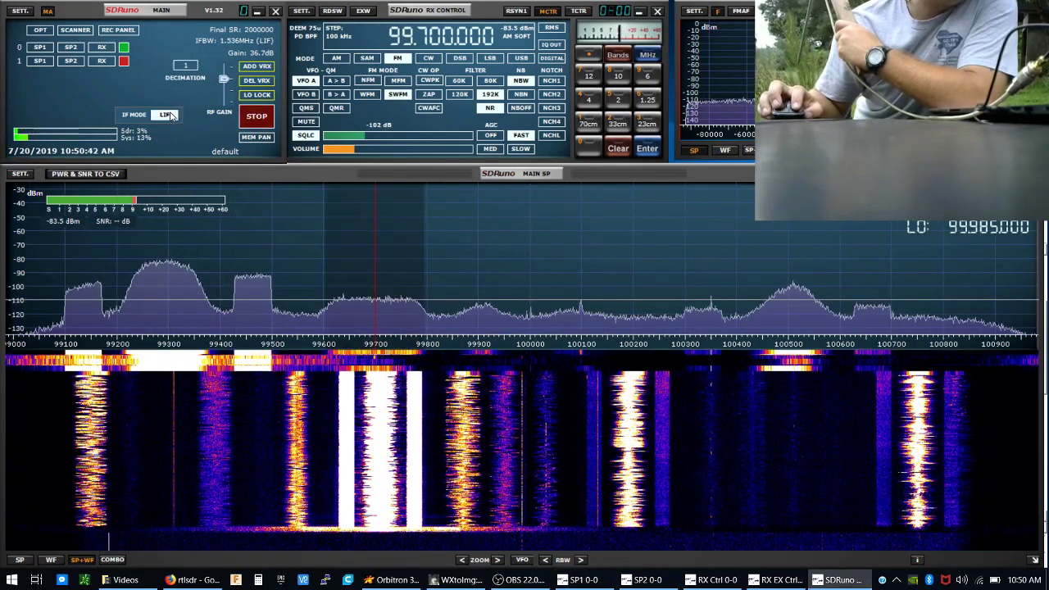
pyautogui.click(168, 116)
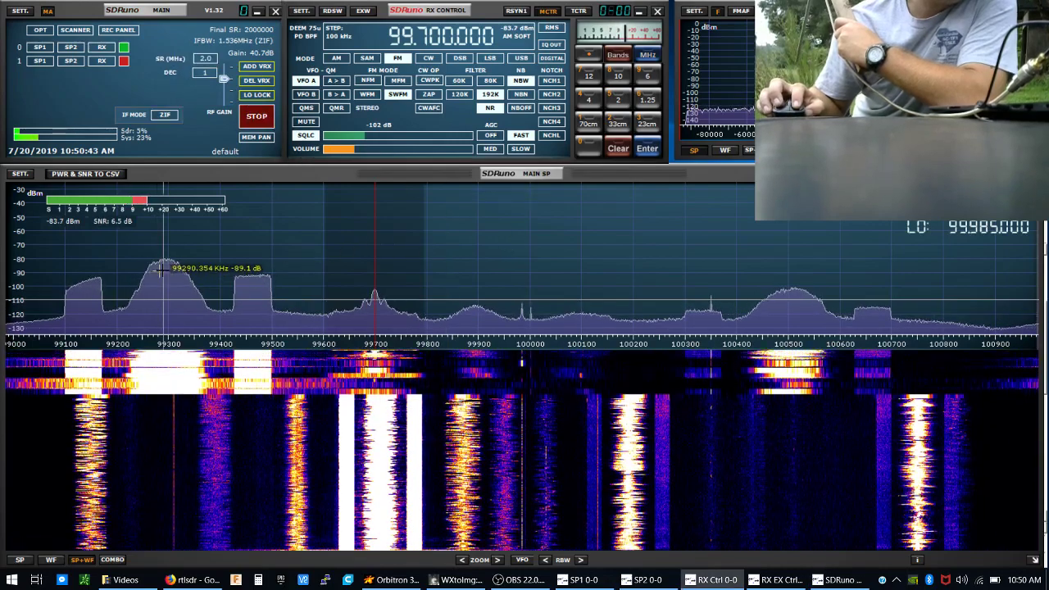
pyautogui.click(158, 277)
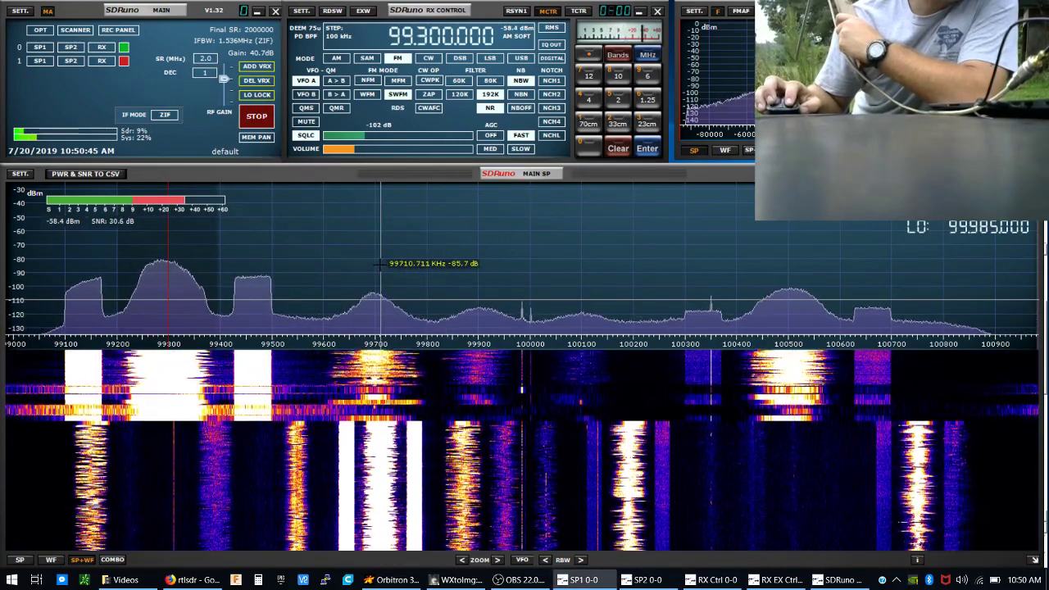
pyautogui.click(374, 238)
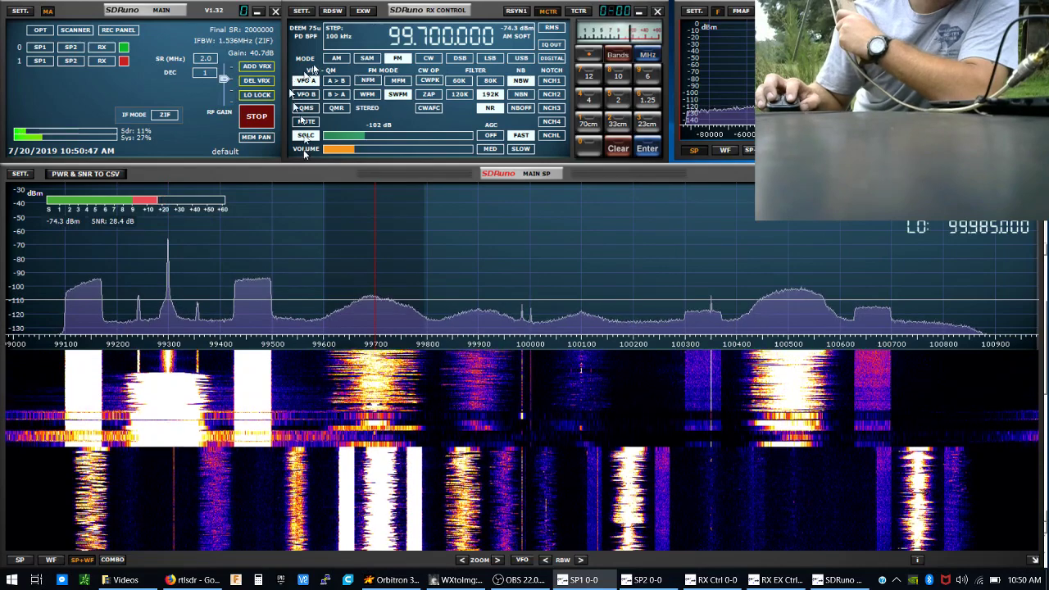
# - Stop the receiver, and switch to WXtoImg to view the decoded NOAA 18 image in a maximized window
pyautogui.click(256, 116)
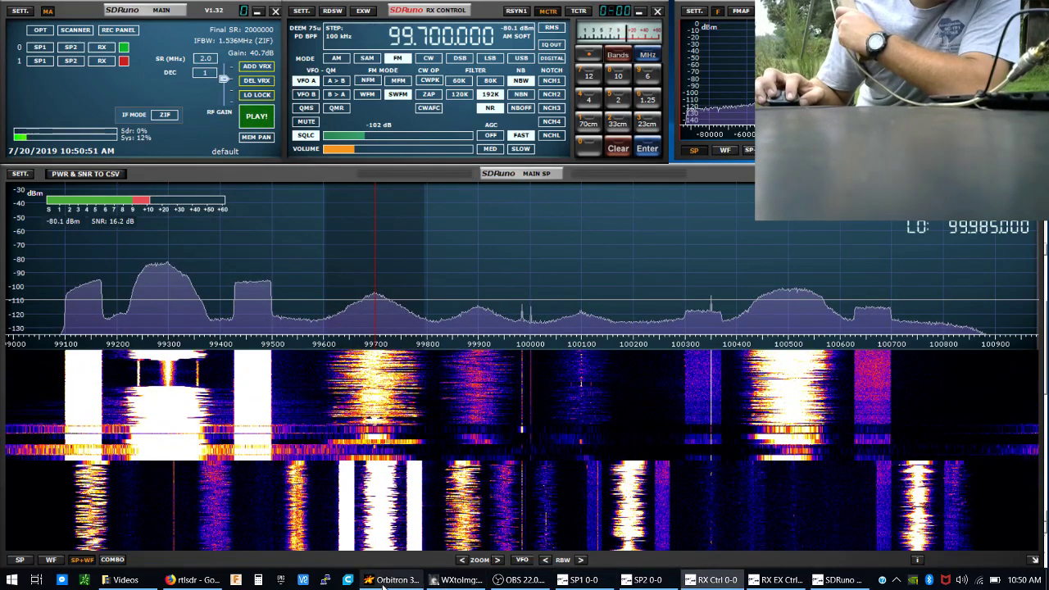
pyautogui.click(457, 580)
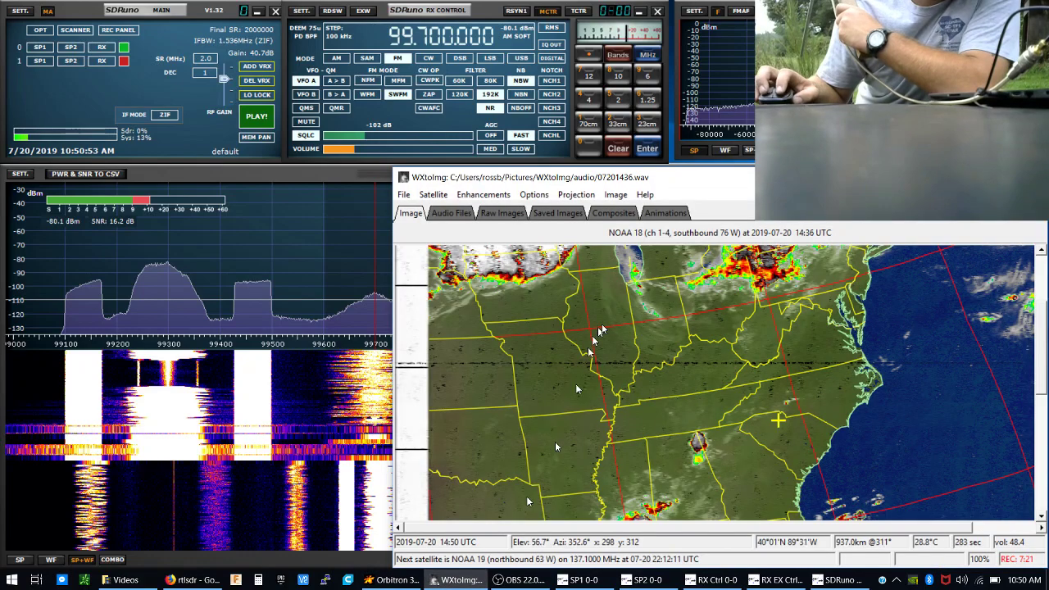
pyautogui.doubleClick(693, 182)
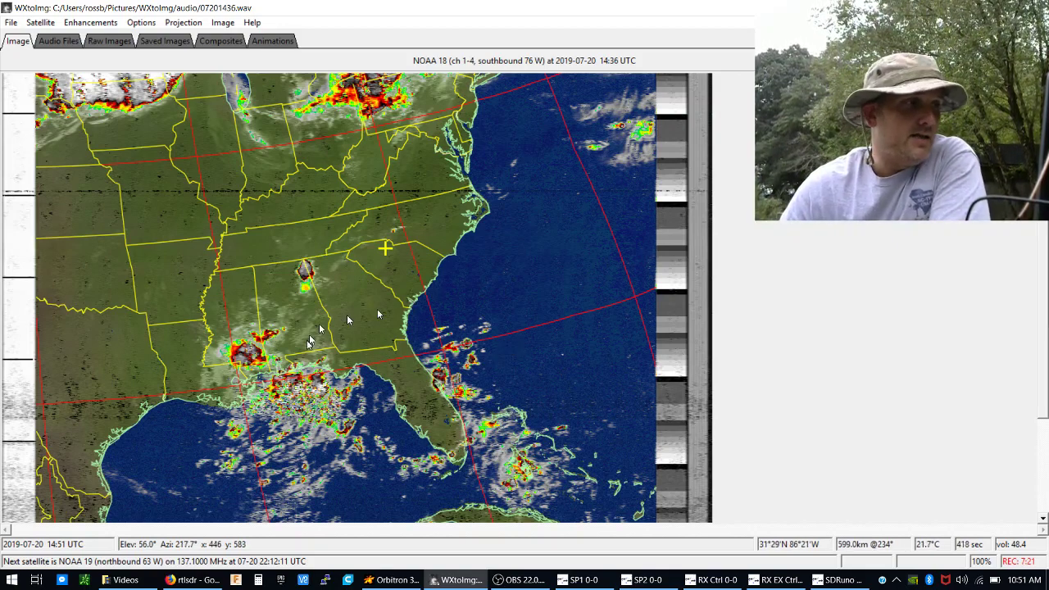
pyautogui.scroll(-5, 405, 321)
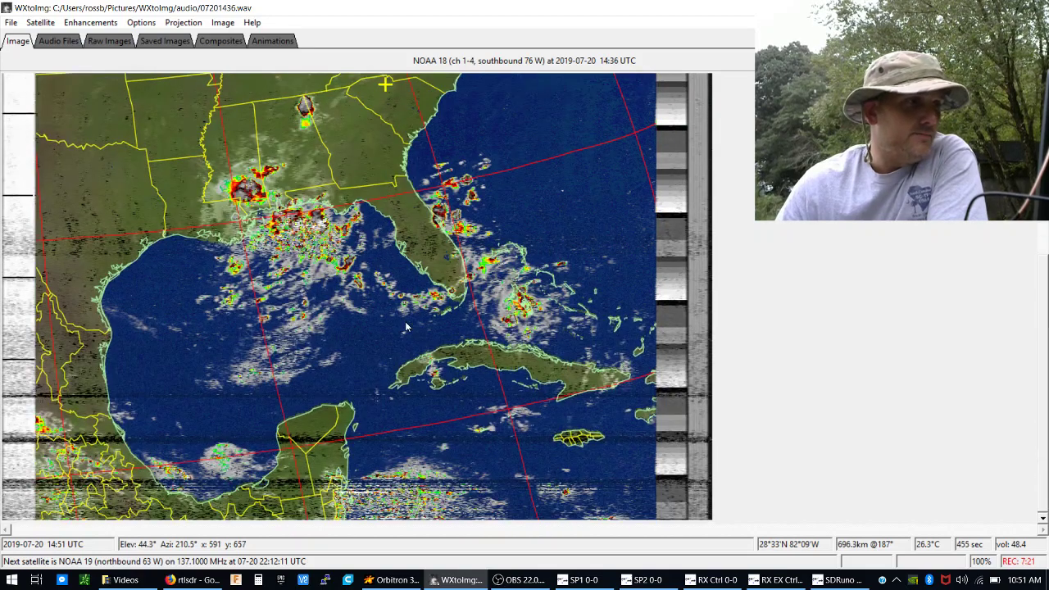
pyautogui.scroll(8, 405, 322)
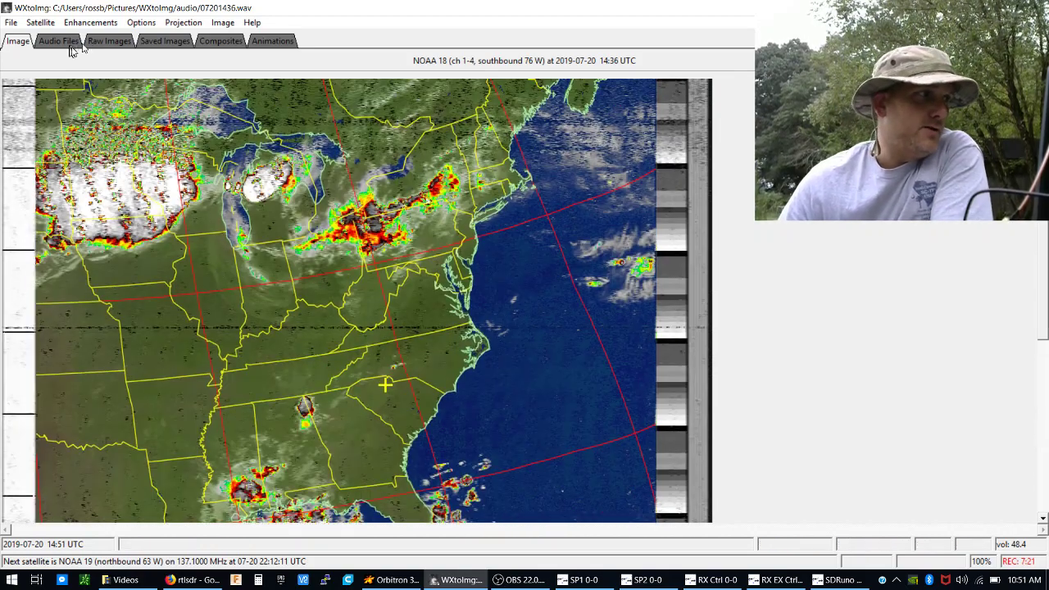
pyautogui.click(121, 49)
pyautogui.doubleClick(85, 156)
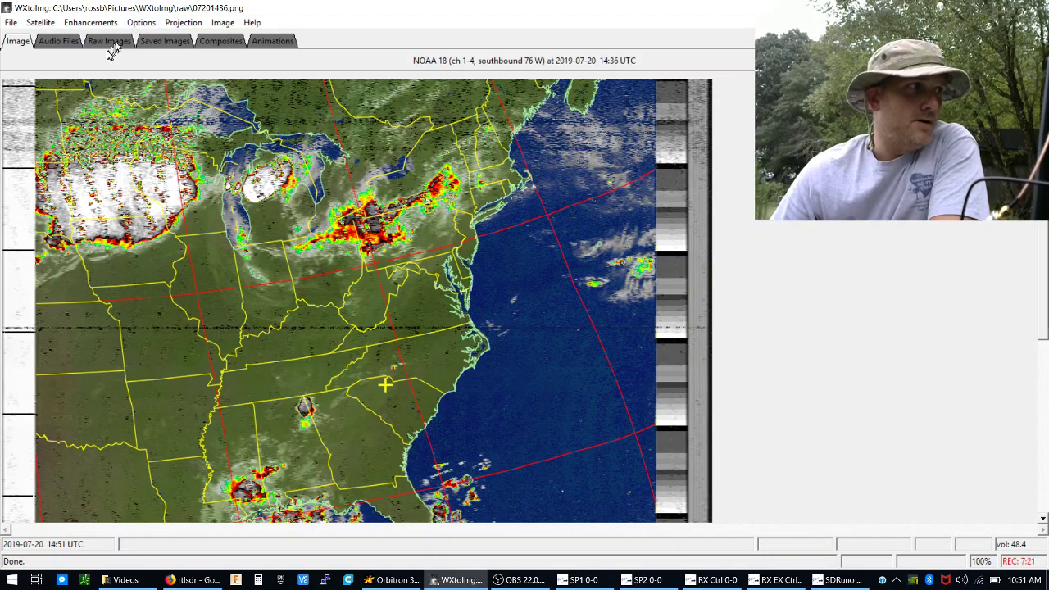
pyautogui.click(151, 45)
pyautogui.doubleClick(170, 139)
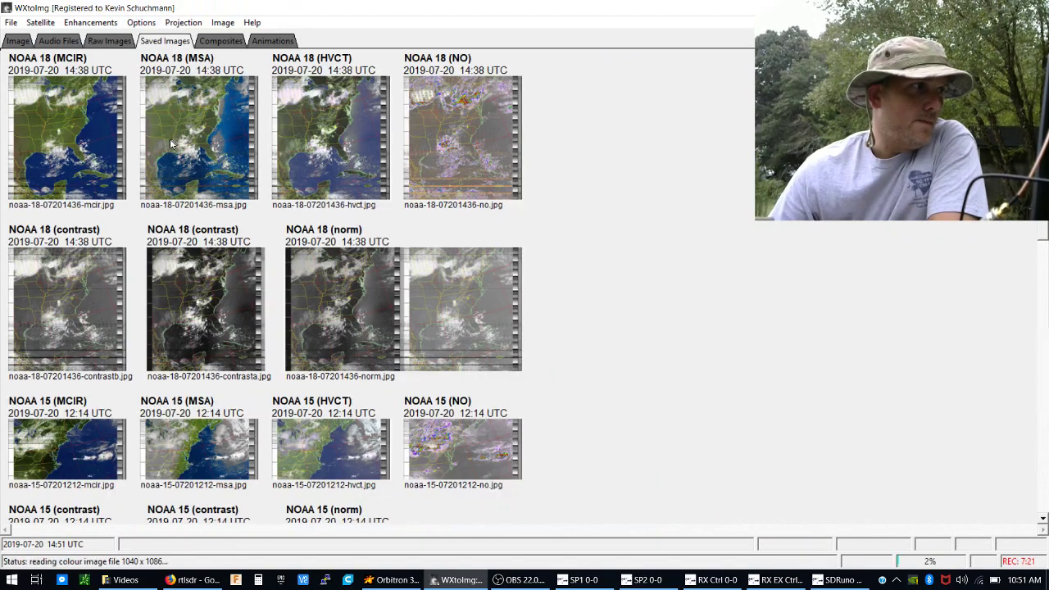
pyautogui.click(165, 41)
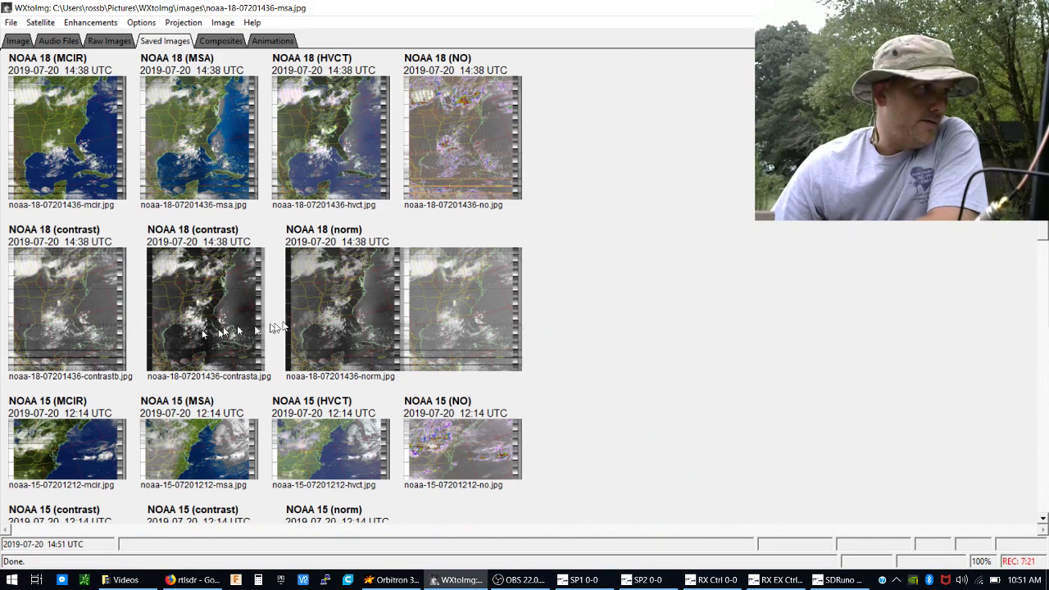
pyautogui.doubleClick(445, 332)
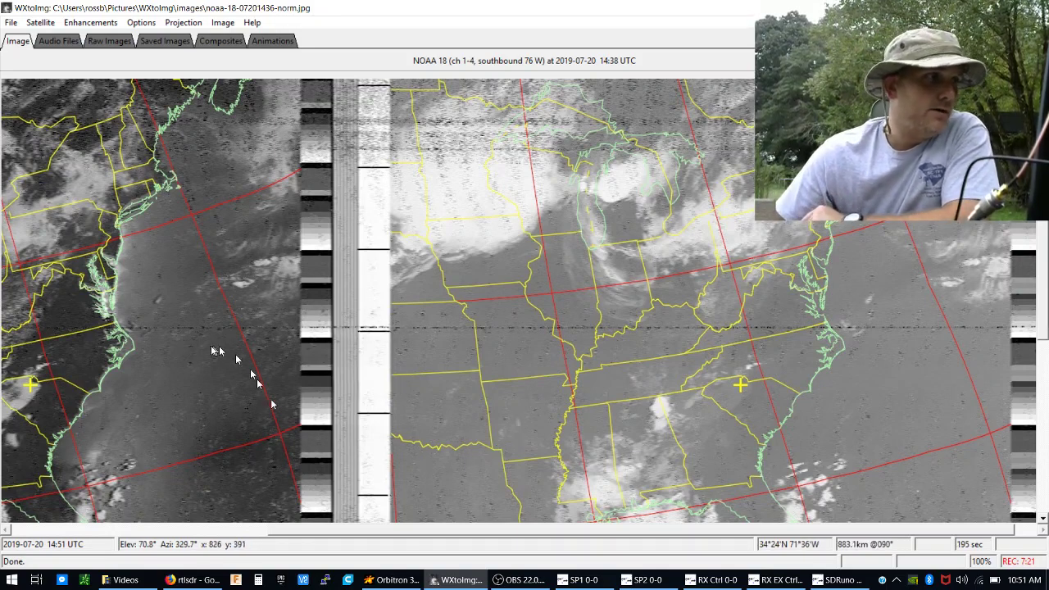
pyautogui.click(201, 43)
pyautogui.click(174, 41)
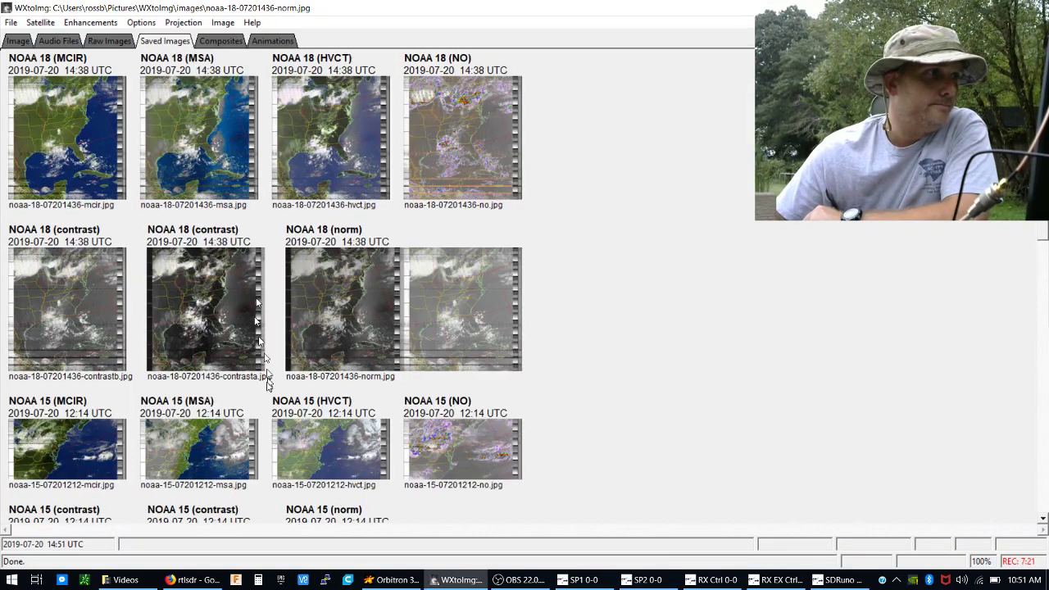
pyautogui.doubleClick(358, 348)
pyautogui.click(166, 41)
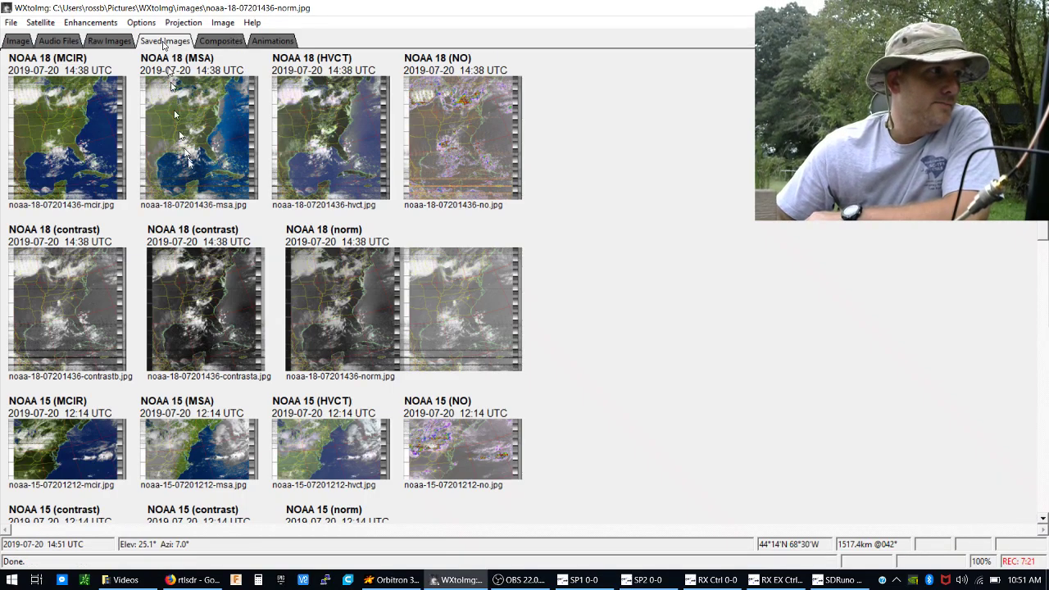
pyautogui.doubleClick(217, 287)
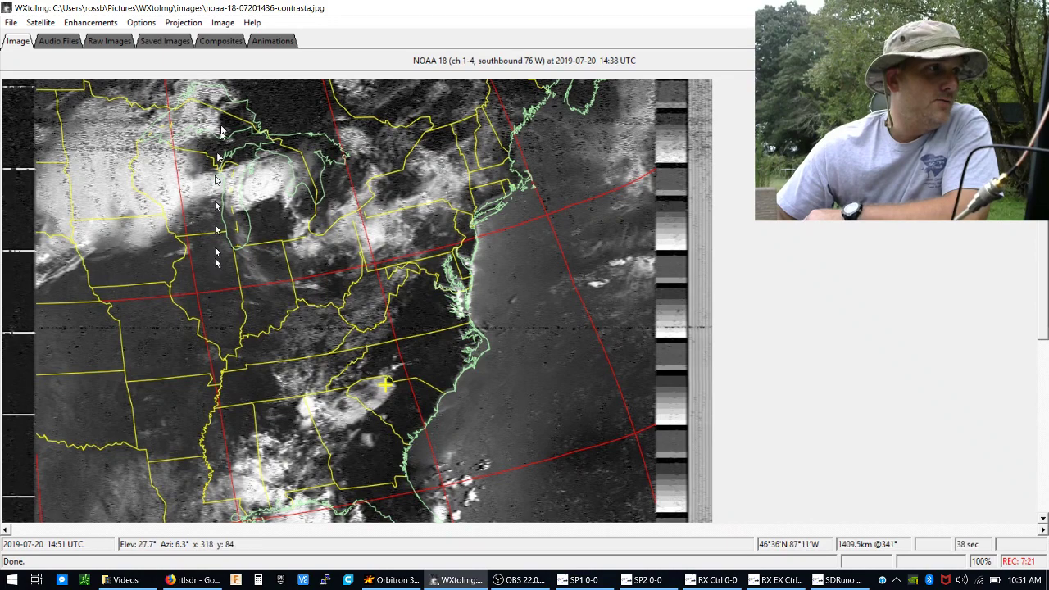
pyautogui.click(208, 42)
pyautogui.click(170, 41)
pyautogui.doubleClick(115, 340)
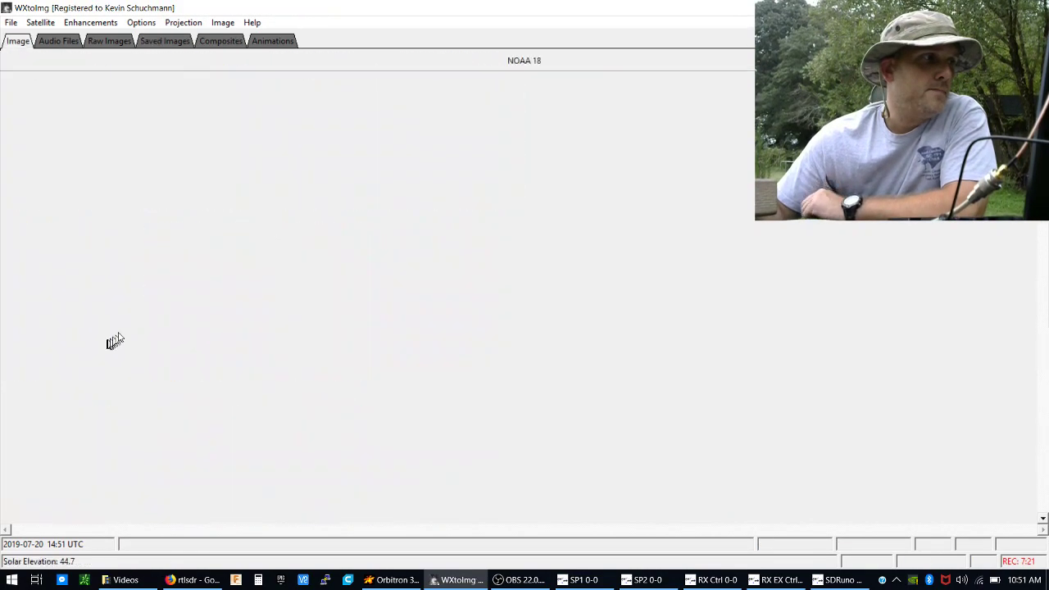
# - View the saved NO colour infrared and HVCT false-colour images of the NOAA 18 pass
pyautogui.click(186, 42)
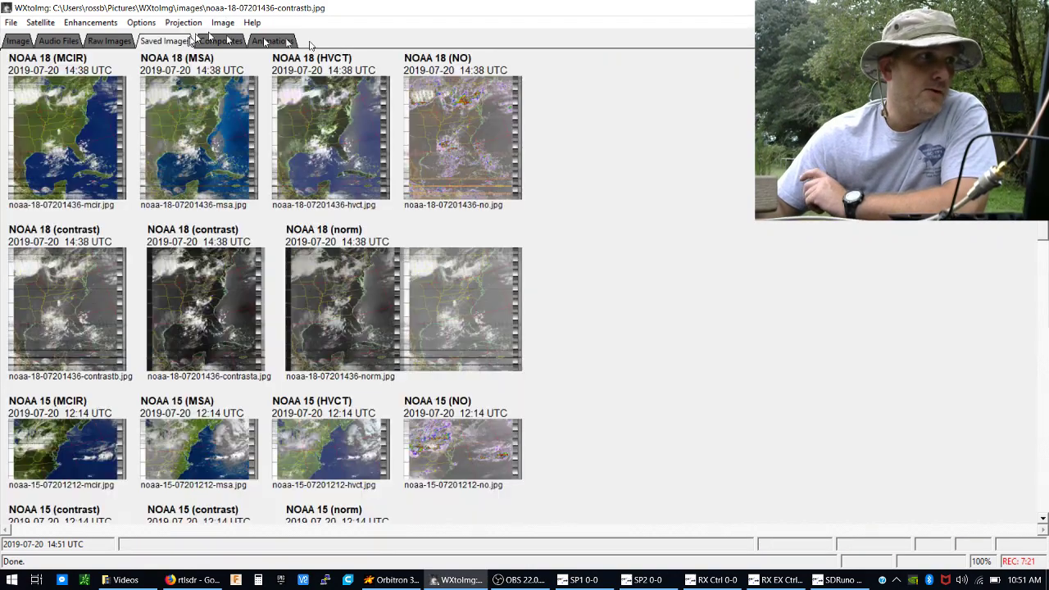
pyautogui.doubleClick(451, 115)
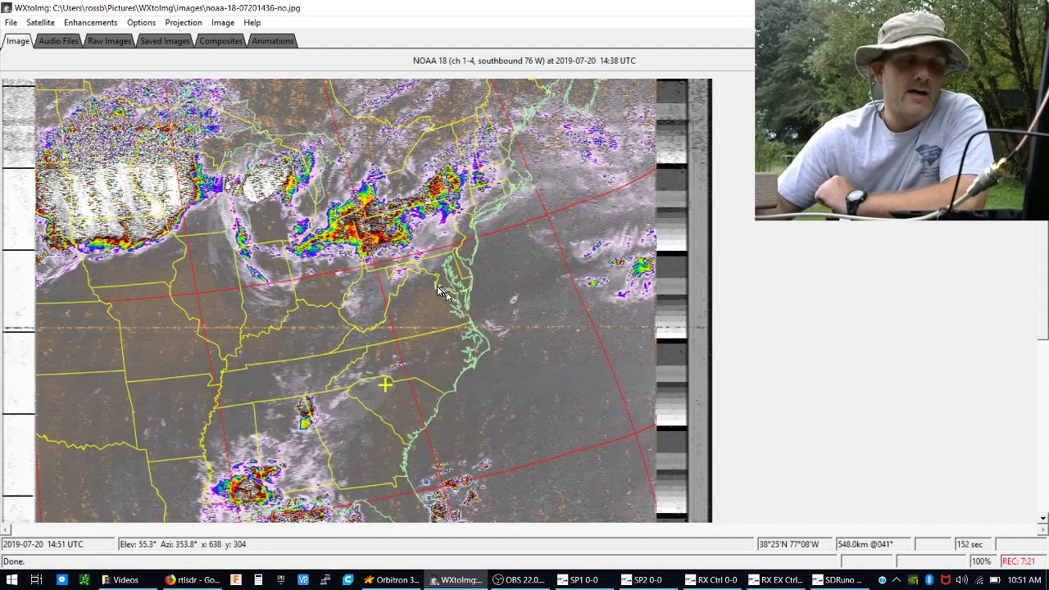
pyautogui.click(177, 44)
pyautogui.doubleClick(297, 132)
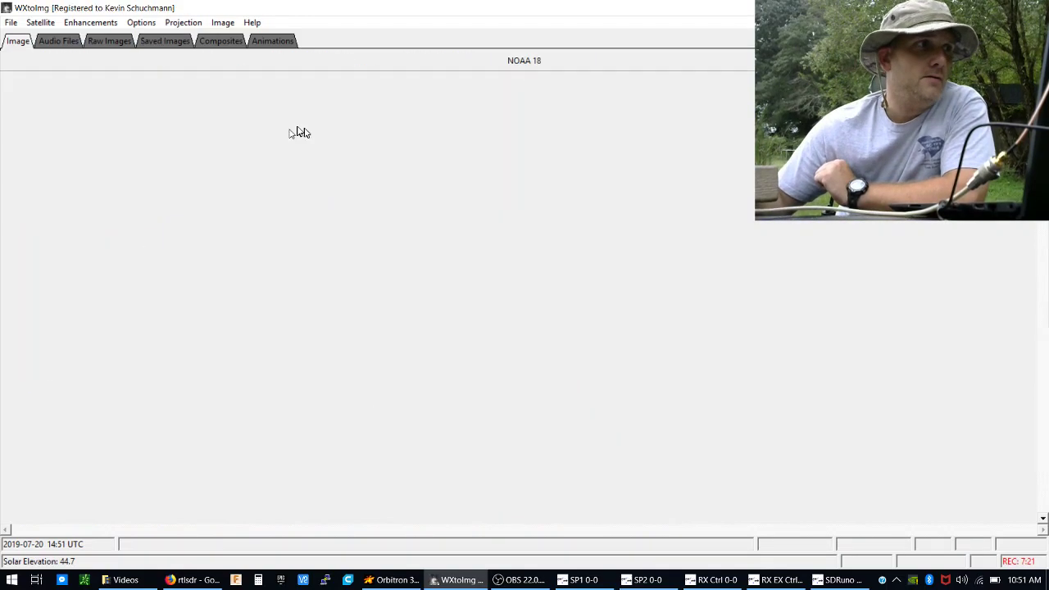
pyautogui.scroll(-5, 229, 324)
pyautogui.scroll(5, 242, 336)
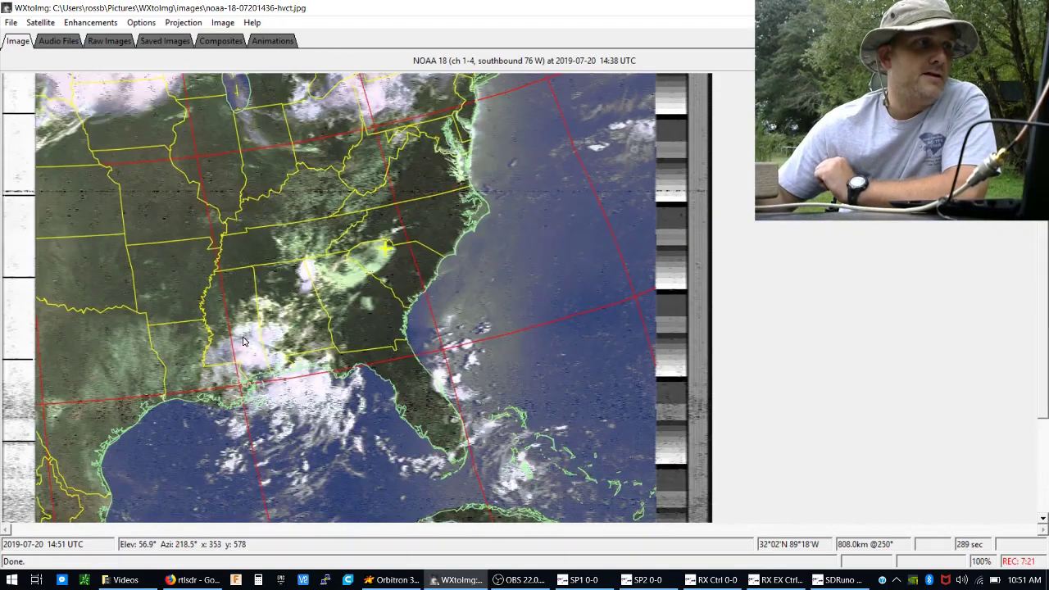
pyautogui.click(187, 43)
pyautogui.doubleClick(192, 123)
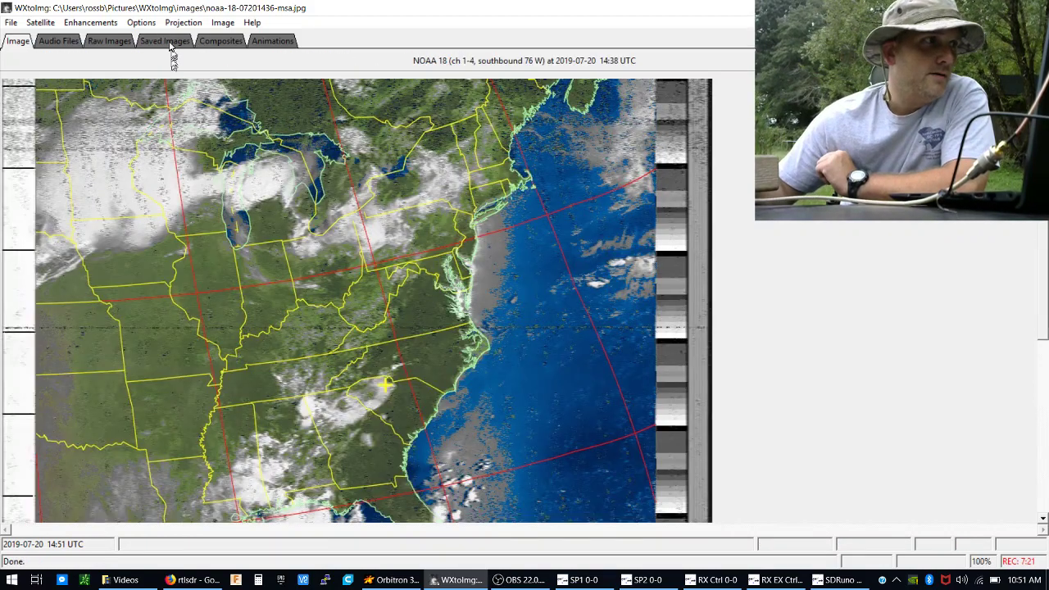
pyautogui.scroll(-1, 229, 119)
pyautogui.scroll(-3, 239, 133)
pyautogui.click(164, 41)
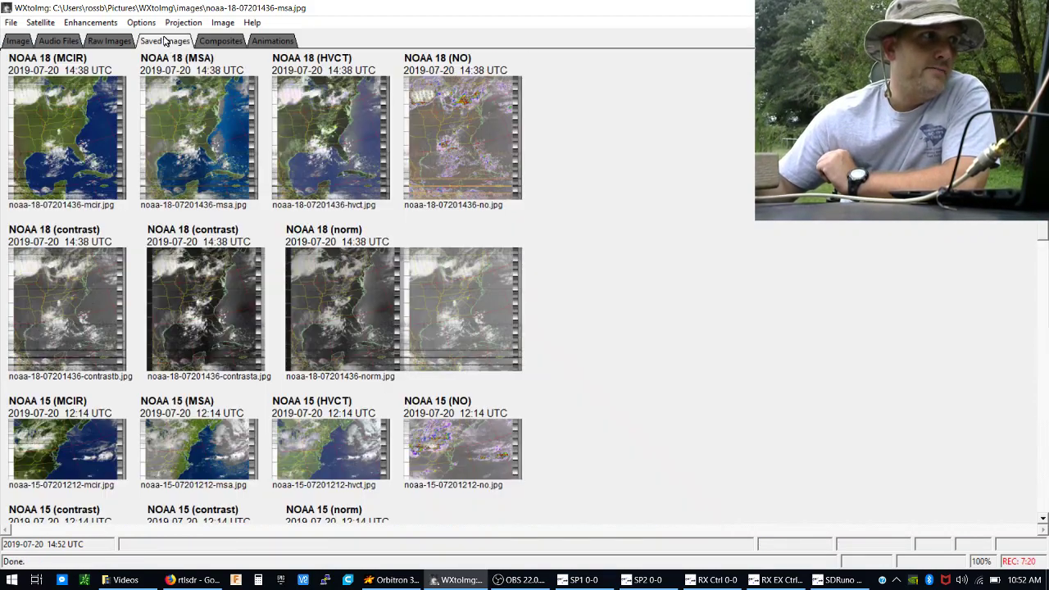
pyautogui.doubleClick(88, 153)
pyautogui.scroll(-3, 128, 158)
pyautogui.scroll(3, 346, 237)
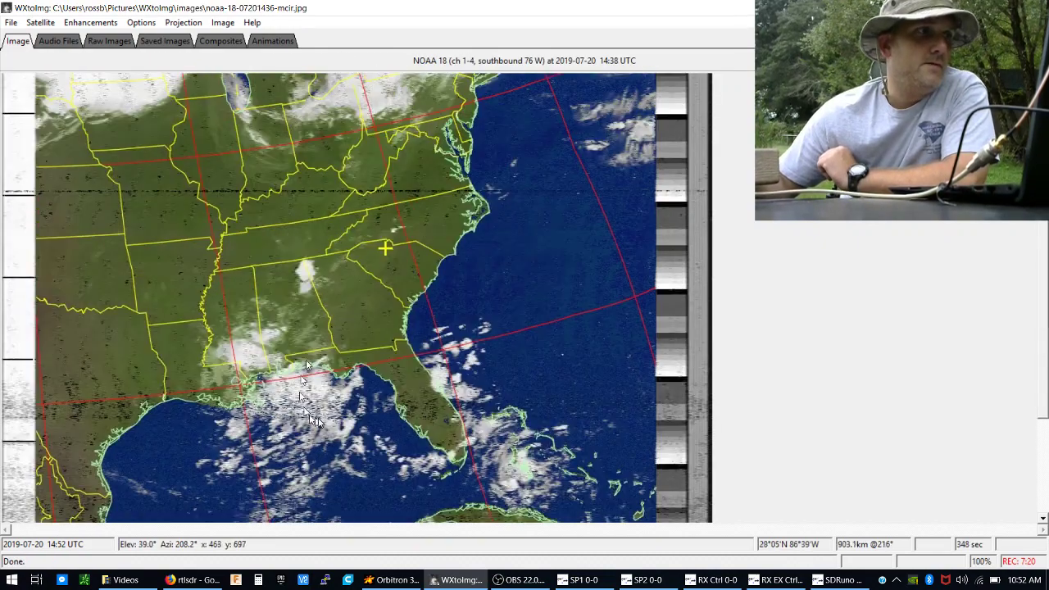
pyautogui.scroll(-3, 318, 422)
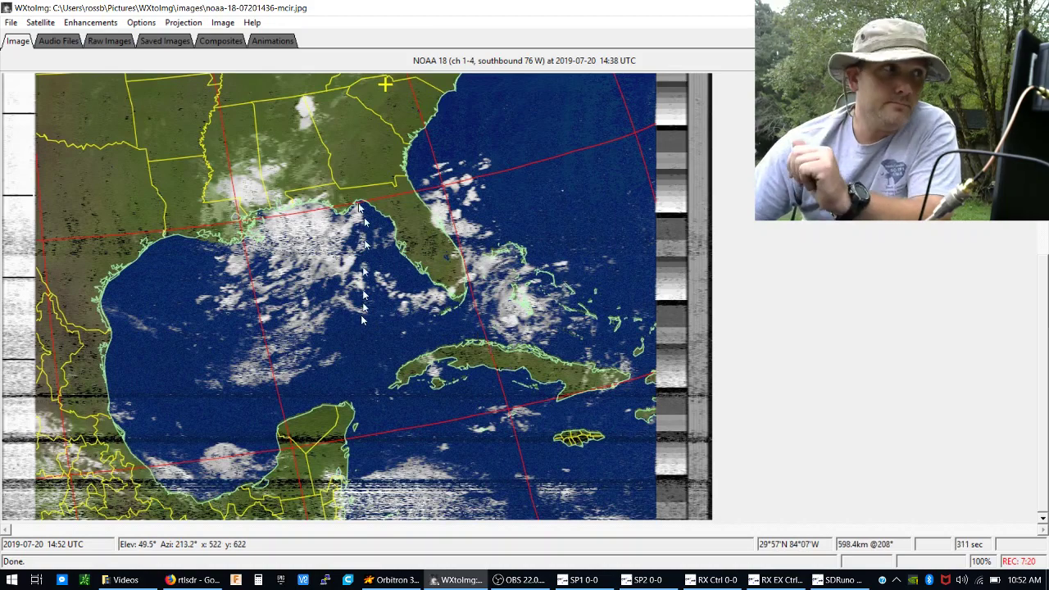
# - Open the composite image noaa-20190720-s-hvct.png and examine its full coverage
pyautogui.click(175, 45)
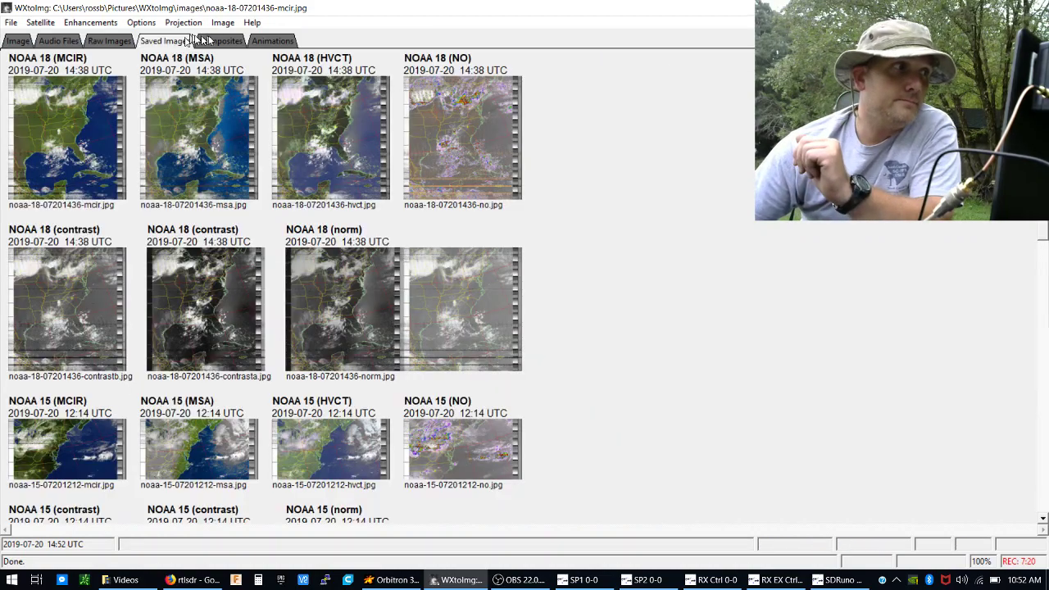
pyautogui.click(220, 45)
pyautogui.doubleClick(107, 164)
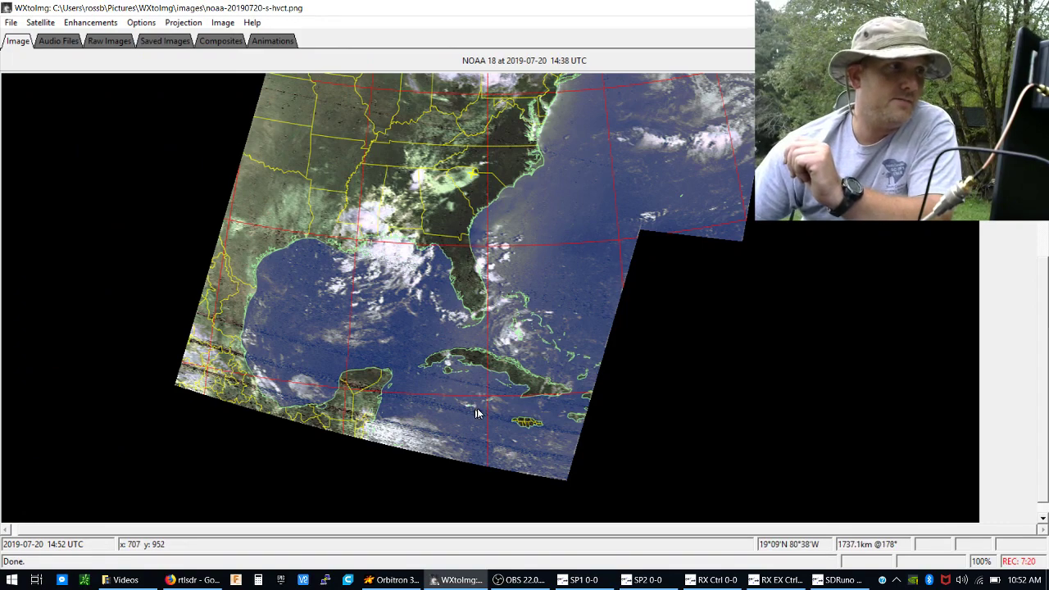
pyautogui.scroll(5, 477, 408)
pyautogui.scroll(-3, 480, 413)
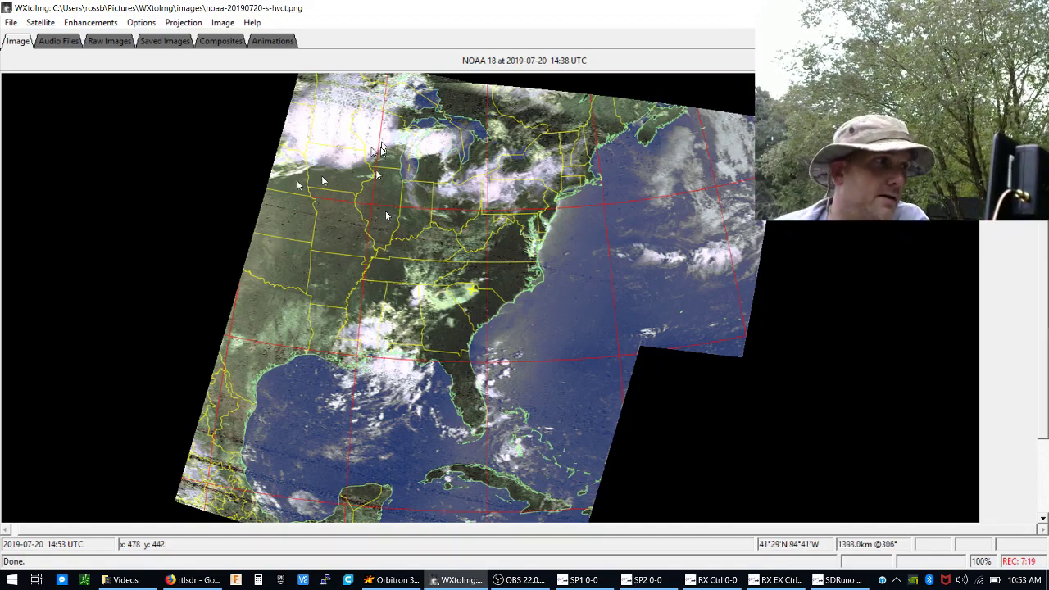
# - Choose the Thermal (NOAA) enhancement and open the NOAA 18 raw image 07201436.png with it
pyautogui.click(96, 23)
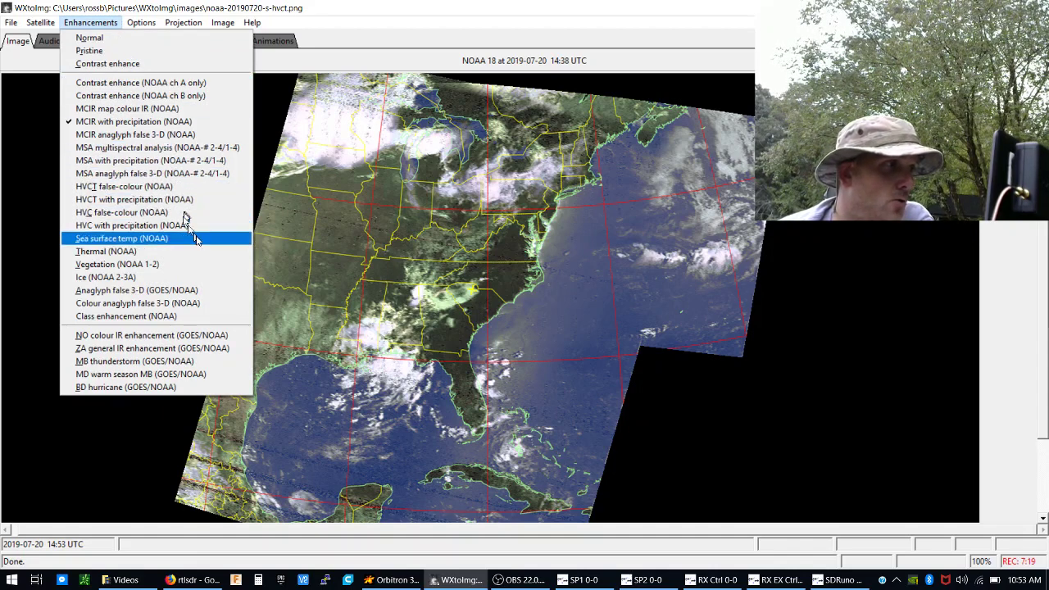
pyautogui.click(199, 257)
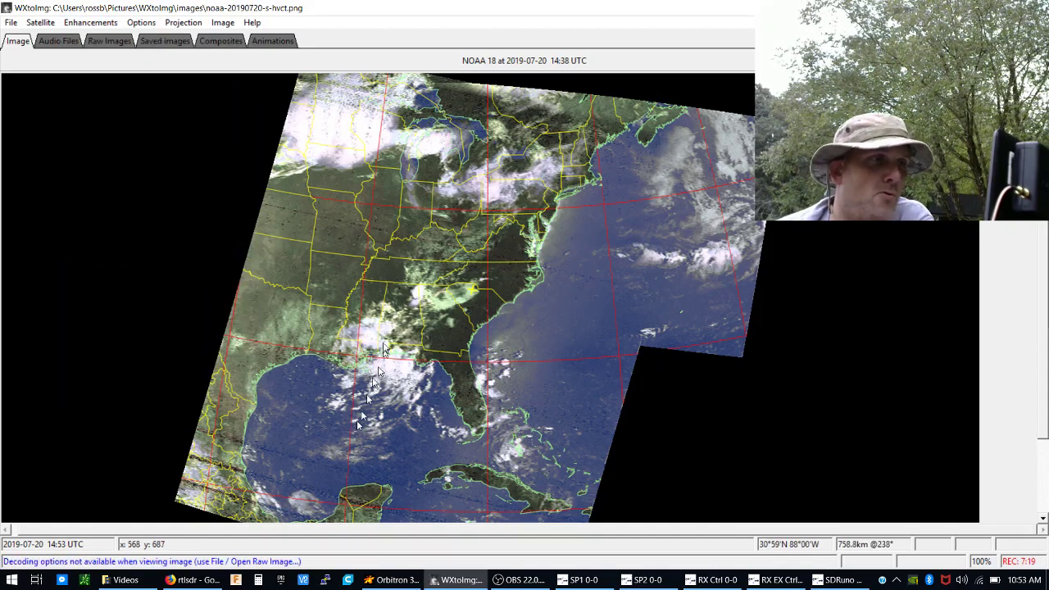
pyautogui.click(99, 42)
pyautogui.doubleClick(90, 147)
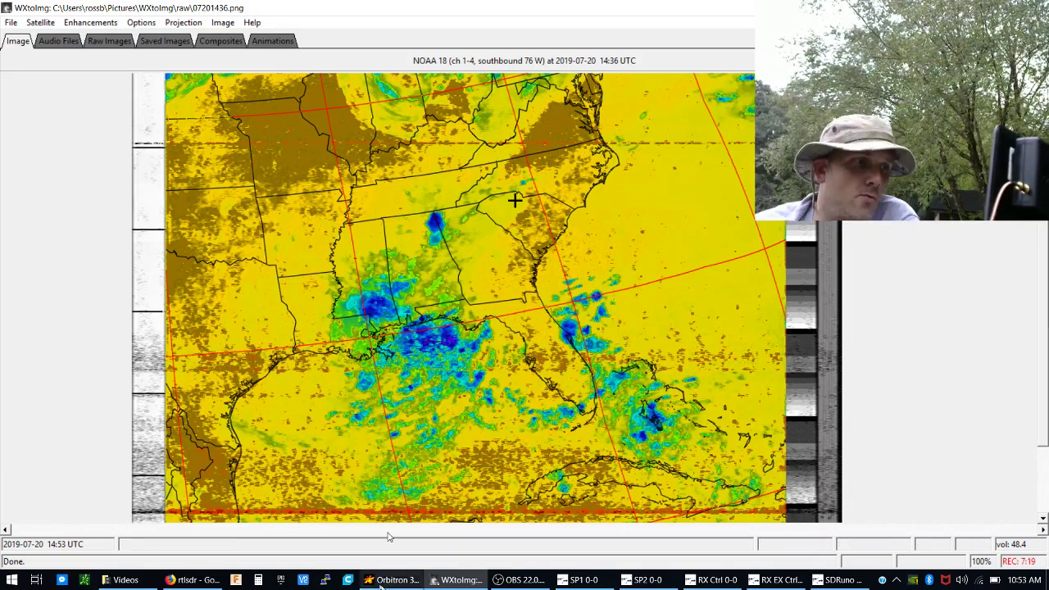
# - Check the recording in OBS, and return to WXtoImg to examine temperatures across the thermal image
pyautogui.click(523, 582)
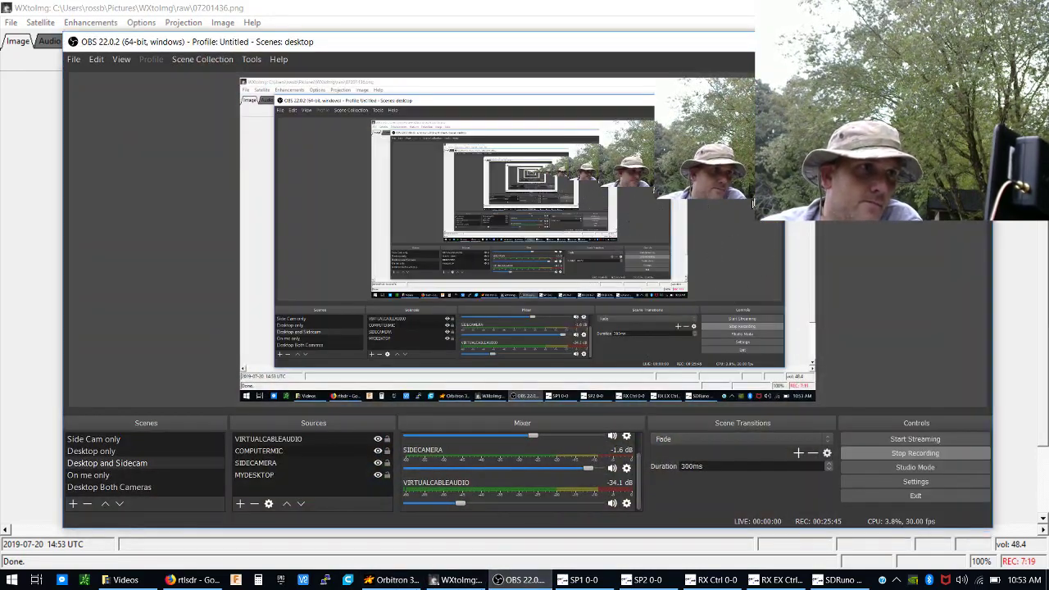
pyautogui.click(523, 582)
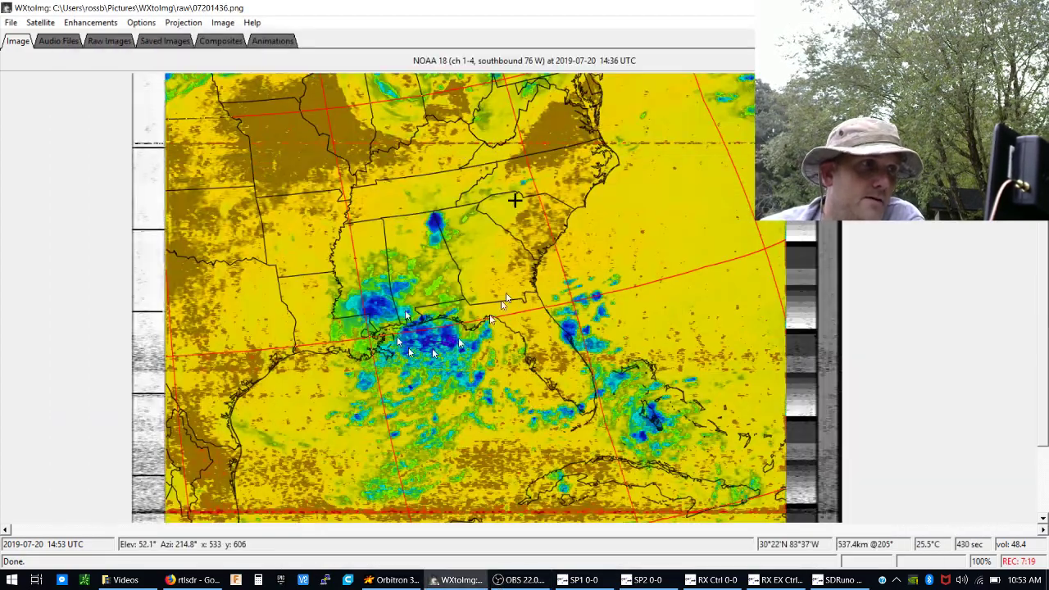
pyautogui.scroll(3, 527, 276)
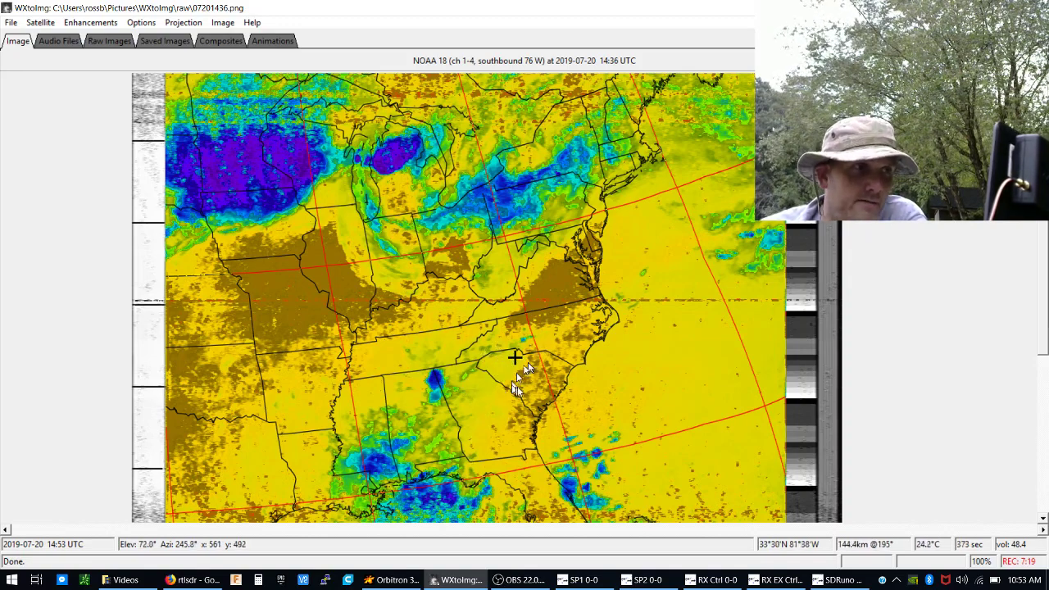
pyautogui.scroll(-3, 559, 285)
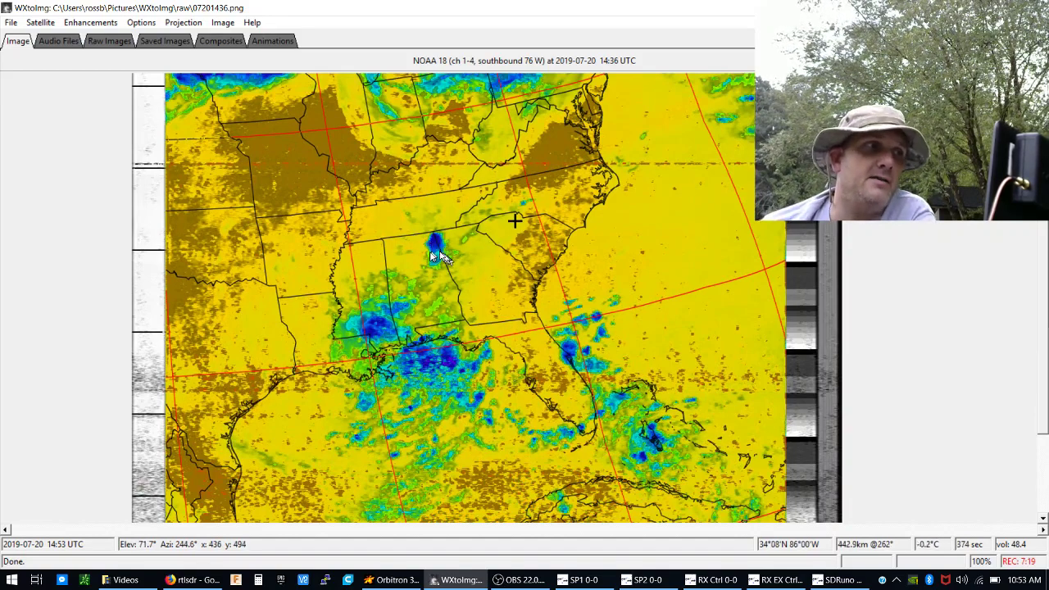
# - Examine the thermal image's temperatures around the Great Lakes clouds and the small cold cloud over northeastern Alabama
pyautogui.scroll(-1, 434, 297)
pyautogui.scroll(3, 418, 283)
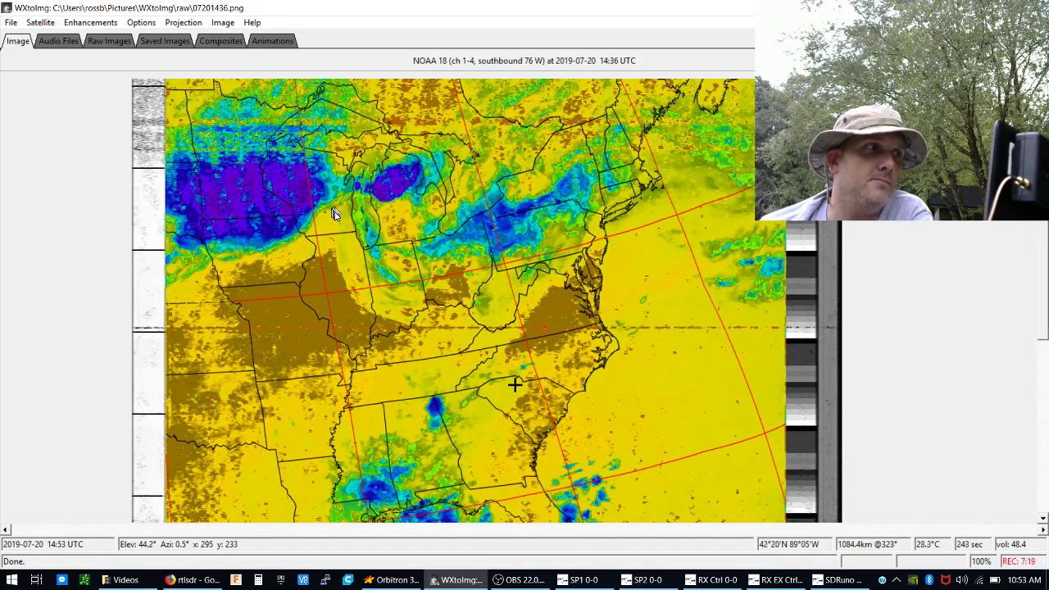
pyautogui.scroll(-1, 325, 246)
pyautogui.scroll(-2, 325, 247)
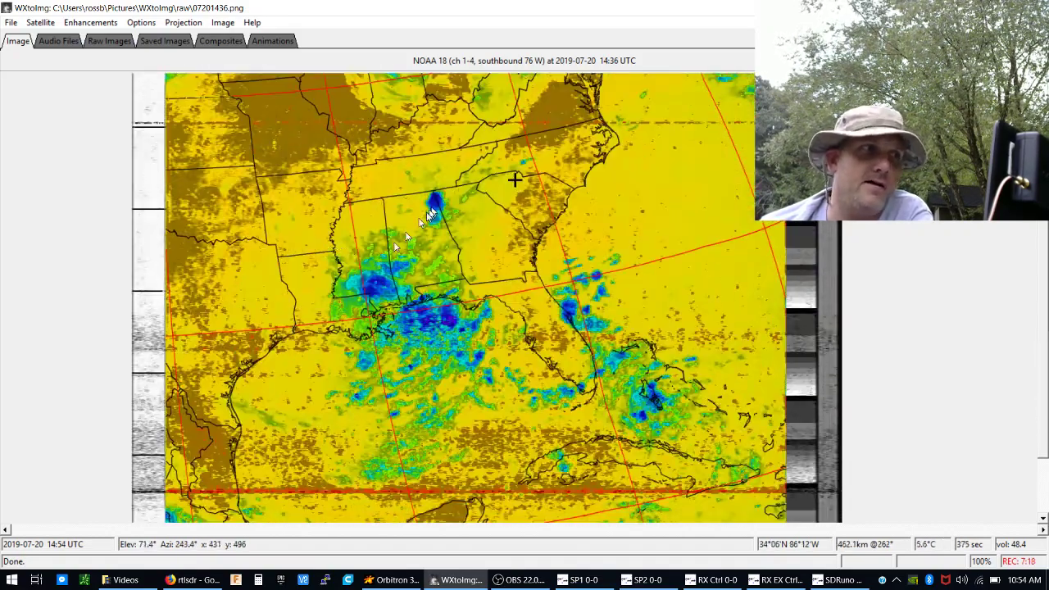
pyautogui.scroll(3, 432, 215)
pyautogui.scroll(-3, 431, 215)
pyautogui.scroll(3, 432, 205)
pyautogui.scroll(-3, 432, 200)
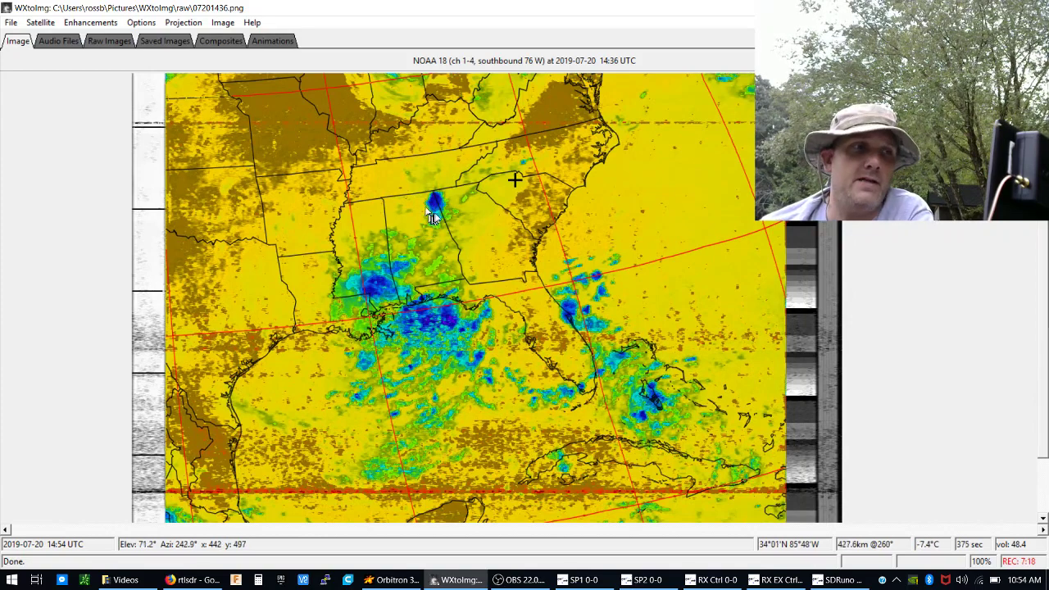
pyautogui.scroll(1, 540, 224)
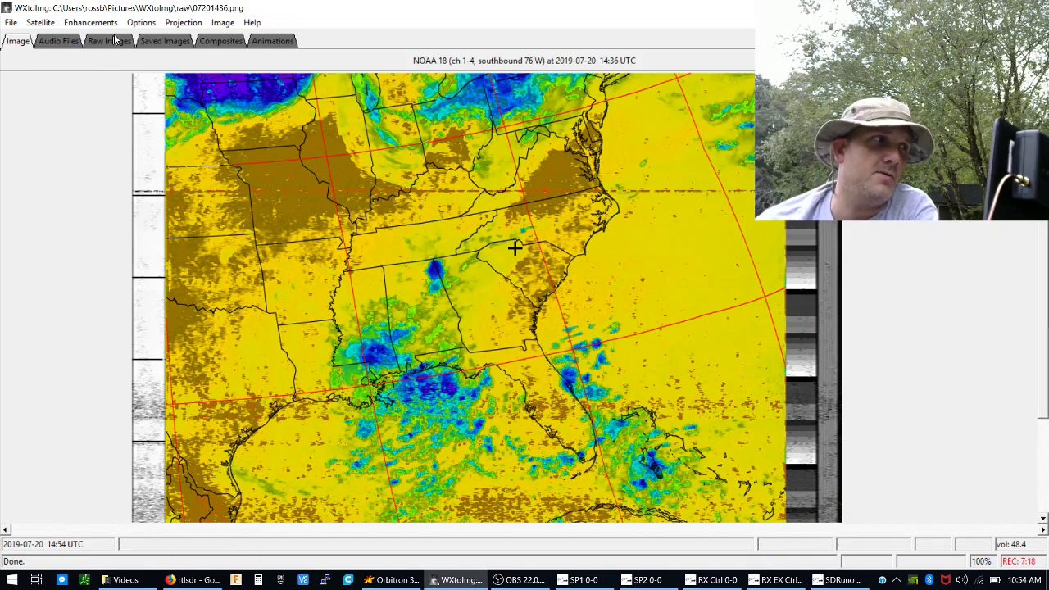
# - Choose the HVCT false-colour enhancement and open the NOAA 18 audio recording 07201436.wav with it
pyautogui.click(232, 42)
pyautogui.click(111, 41)
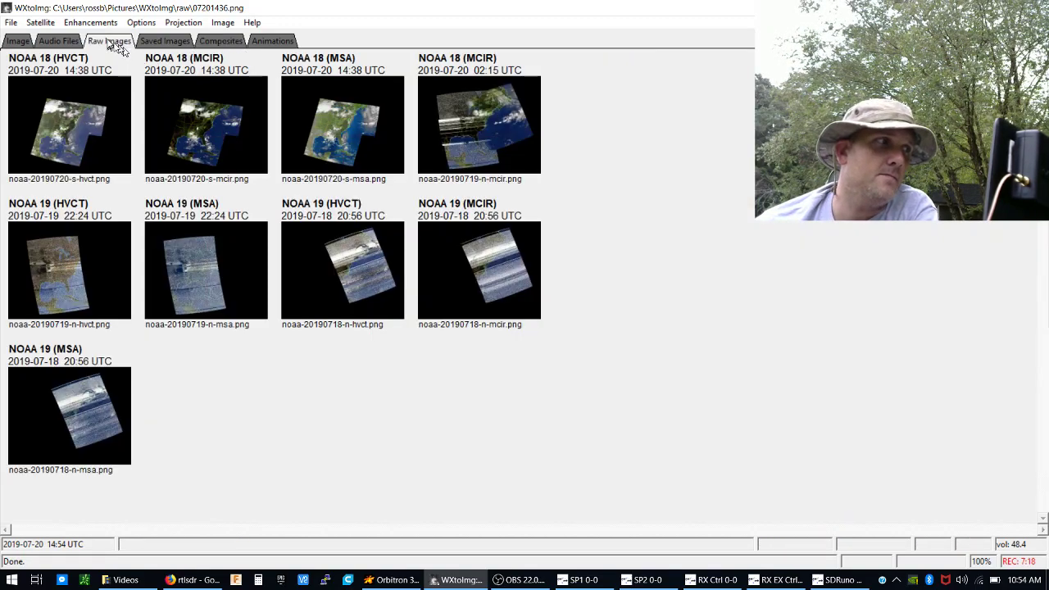
pyautogui.click(160, 41)
pyautogui.click(64, 42)
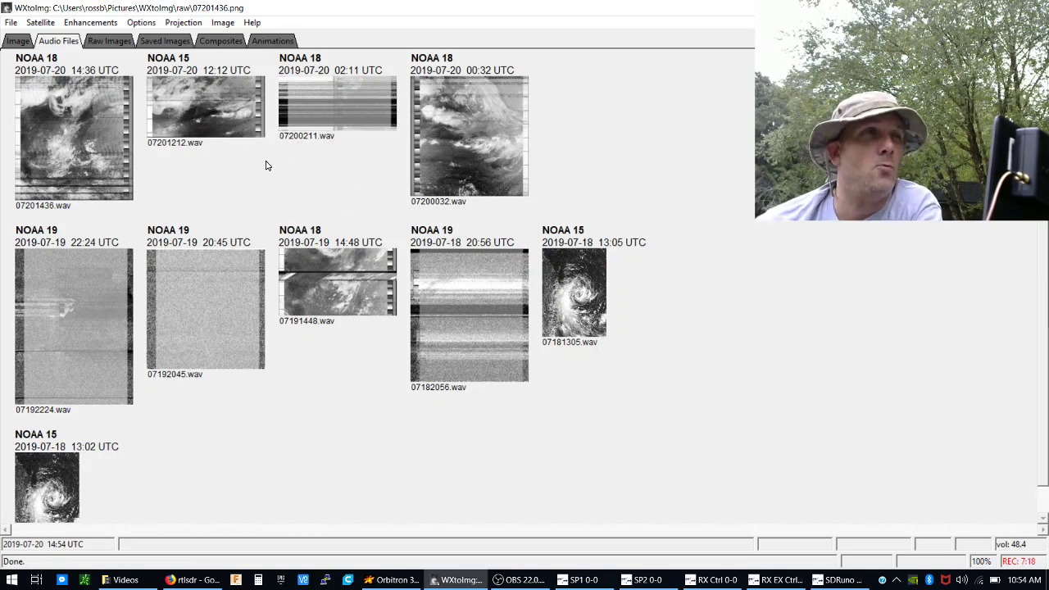
pyautogui.click(90, 22)
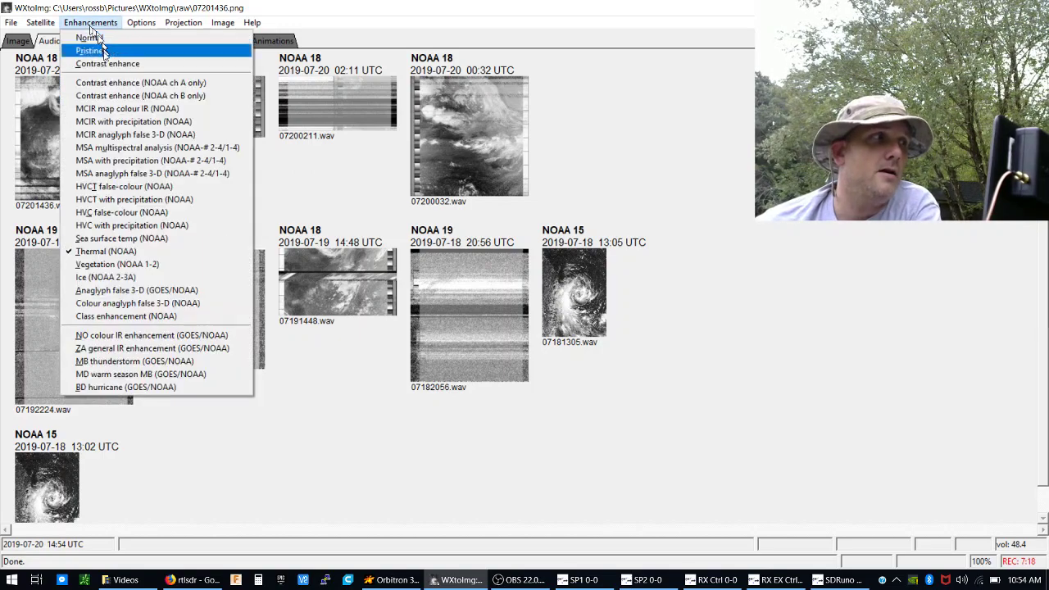
pyautogui.click(107, 186)
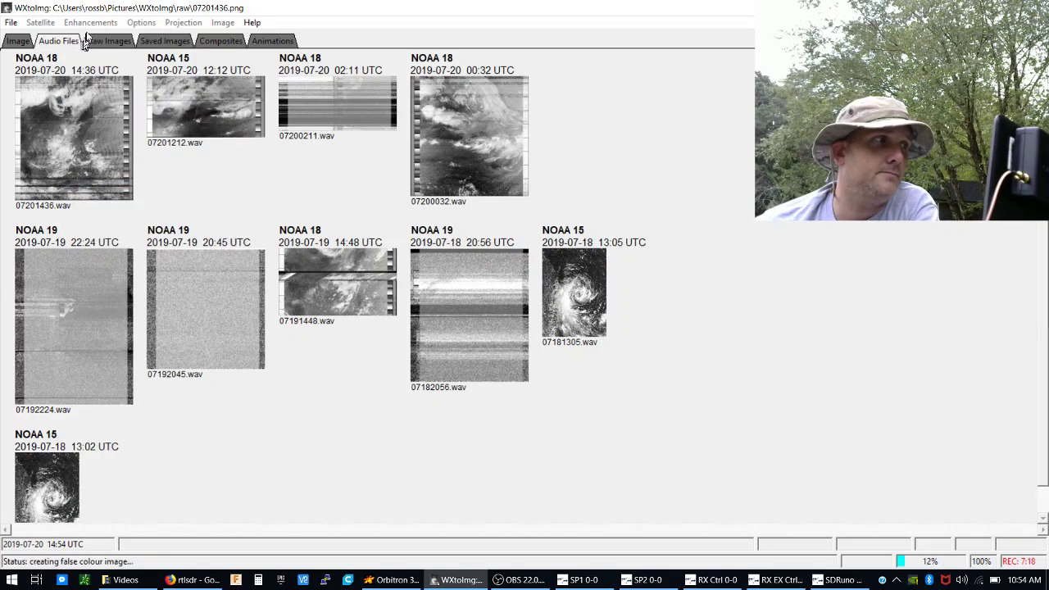
pyautogui.doubleClick(66, 121)
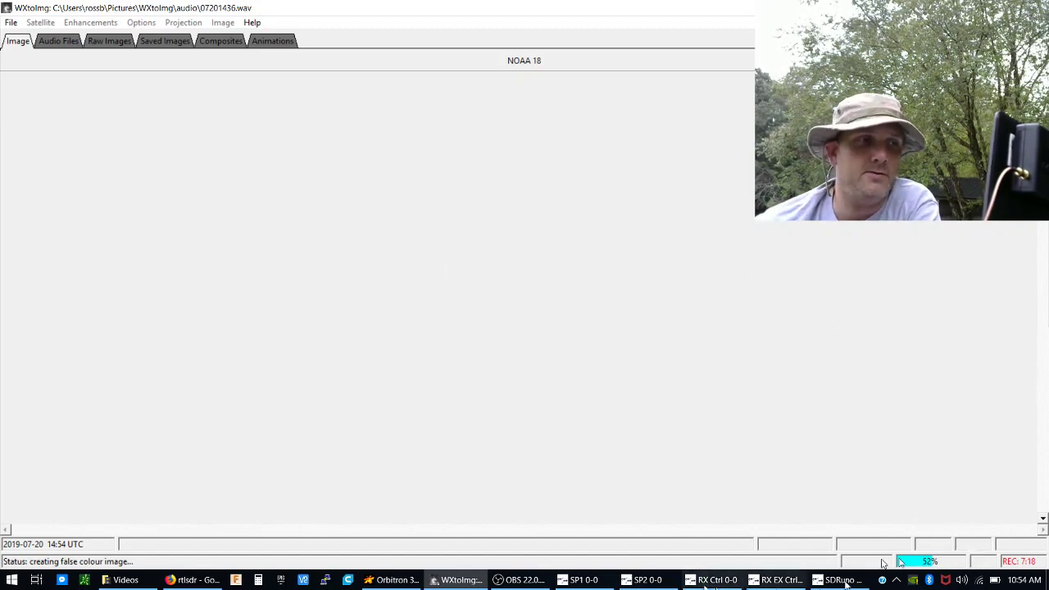
# - Return to the audio recordings and reopen the NOAA 18 file 07201436.wav to process it again
pyautogui.moveTo(521, 586)
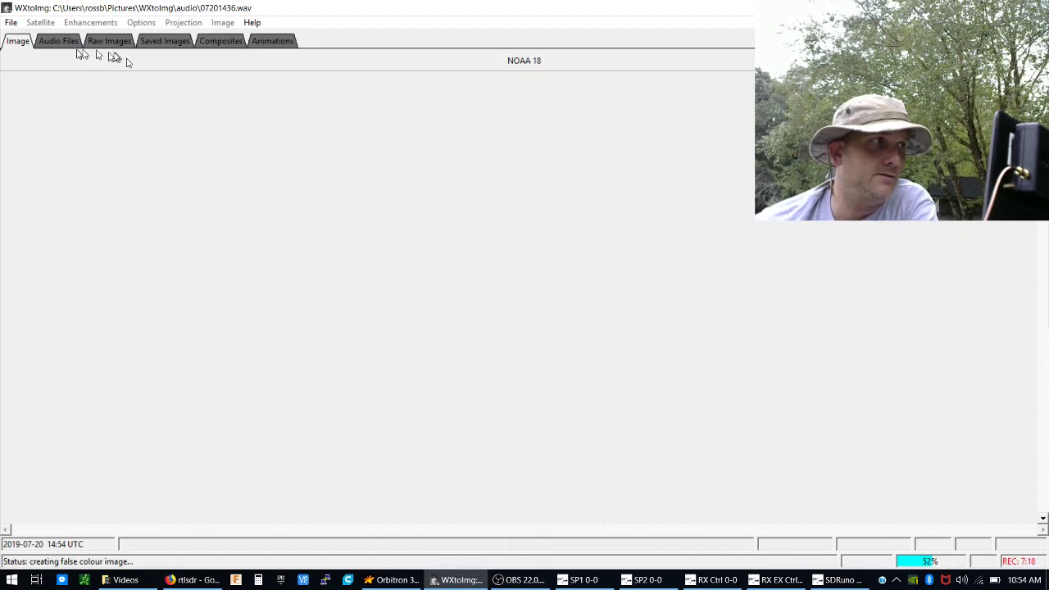
pyautogui.click(46, 45)
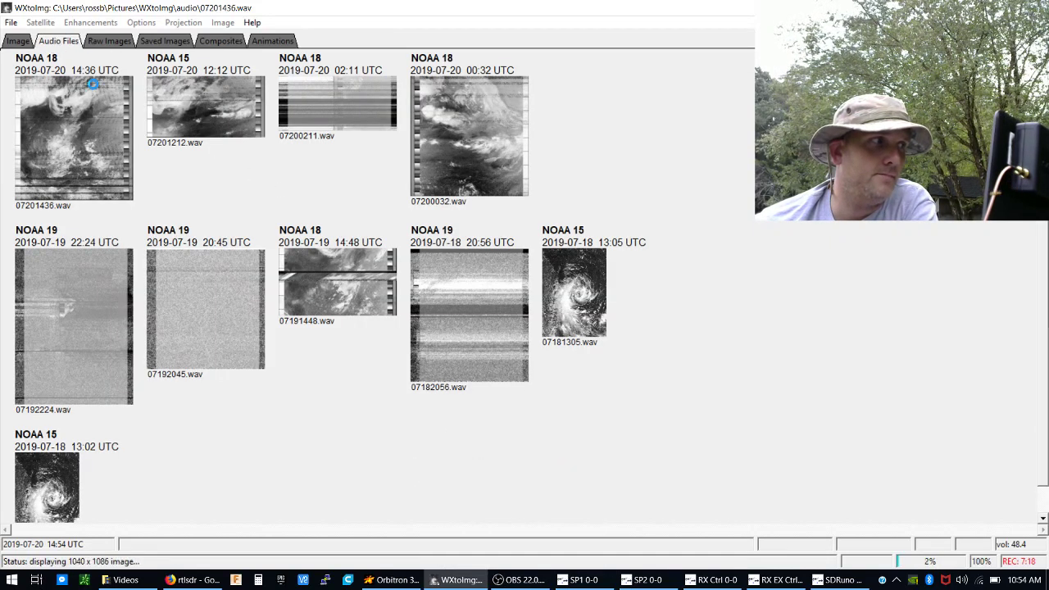
pyautogui.doubleClick(101, 84)
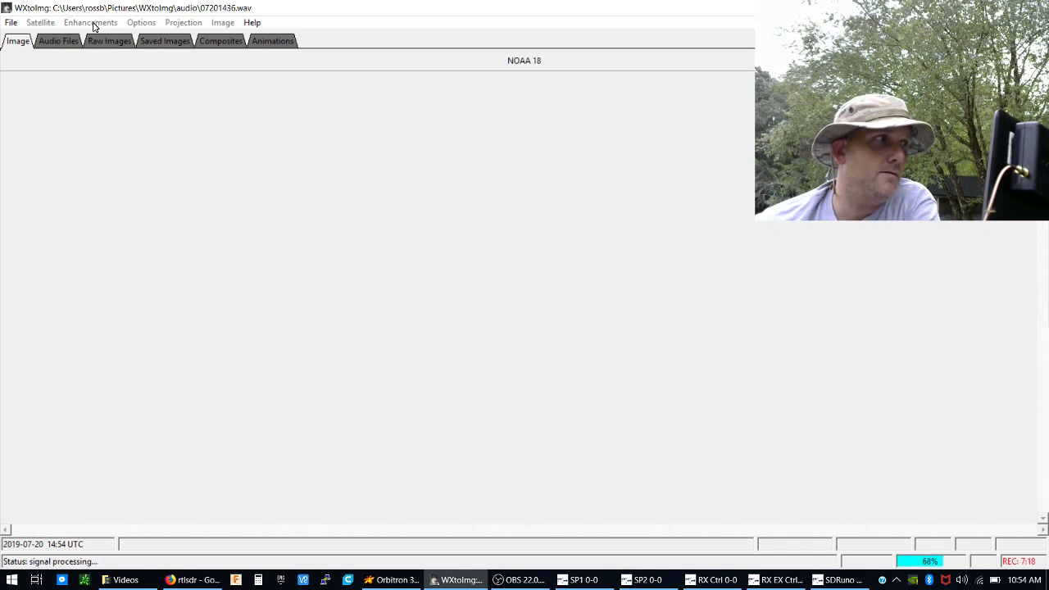